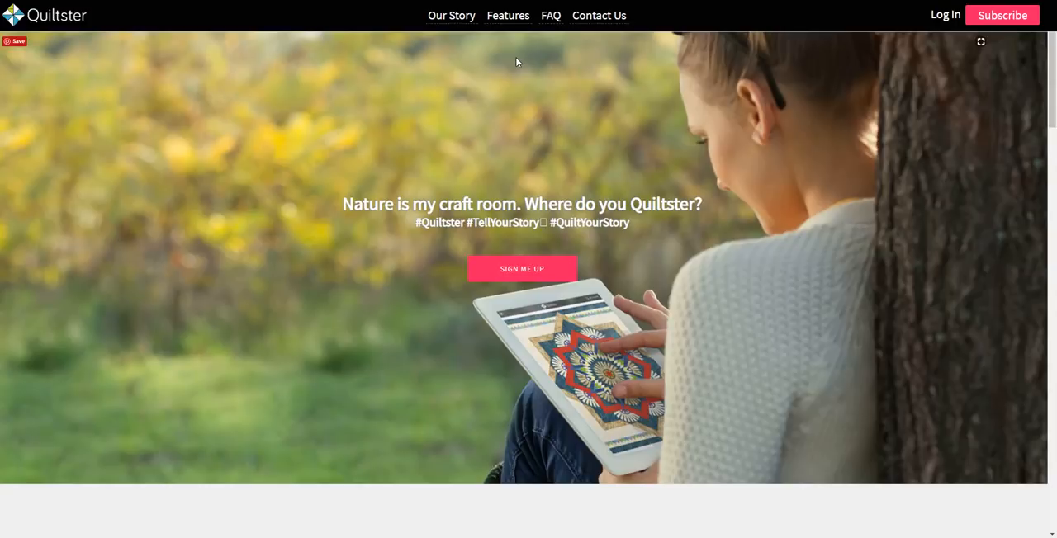
Open the Partners page and look through the full list of fabric companies
mouse_move(462, 18)
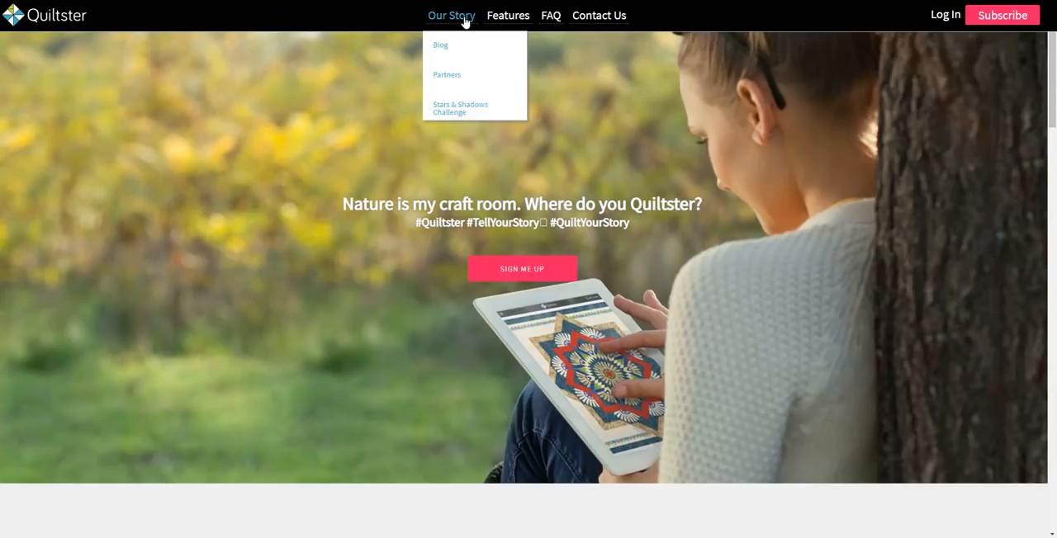
click(450, 75)
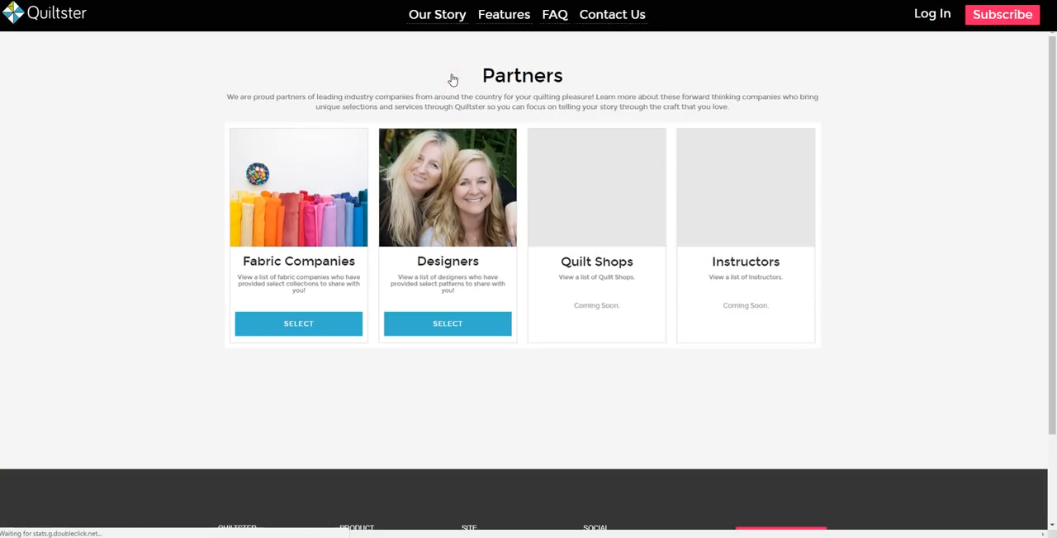
click(311, 327)
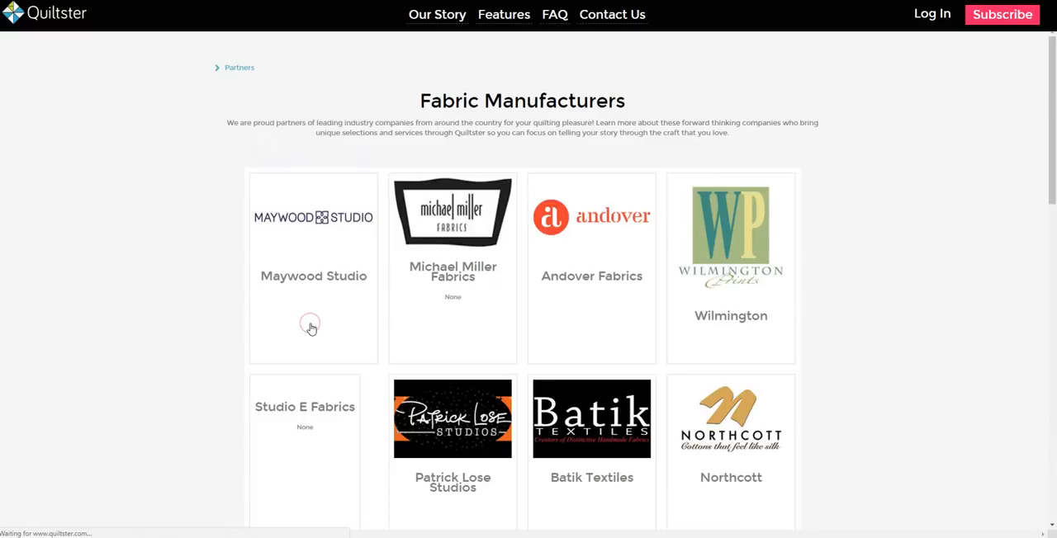
scroll(311, 330, down, 5)
scroll(311, 330, down, 8)
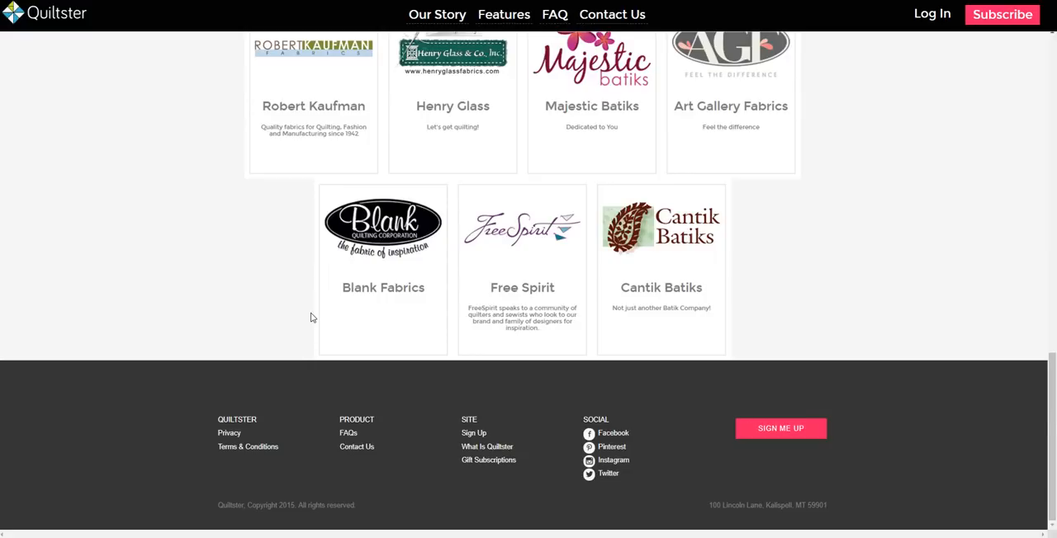
scroll(311, 322, up, 8)
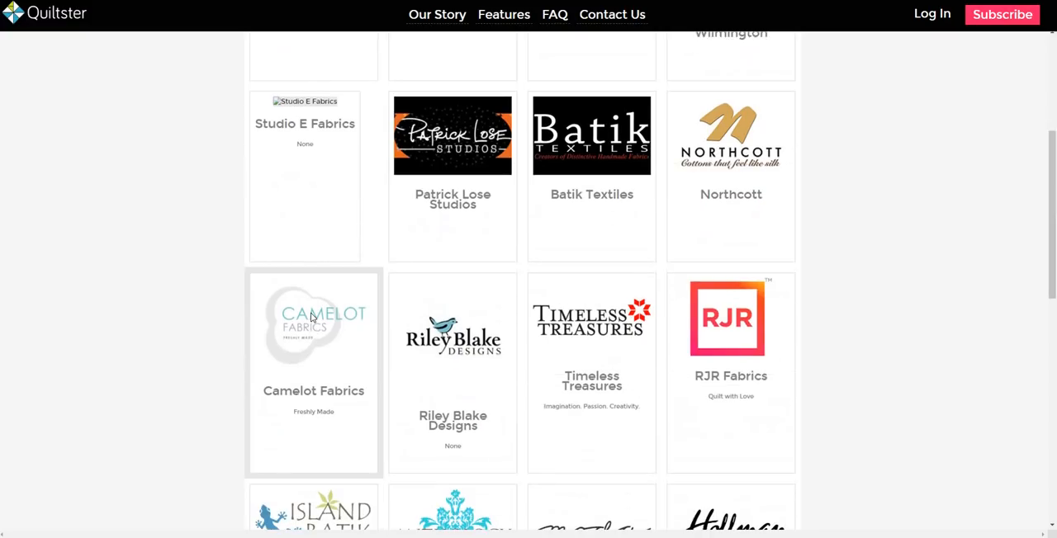
scroll(311, 317, up, 4)
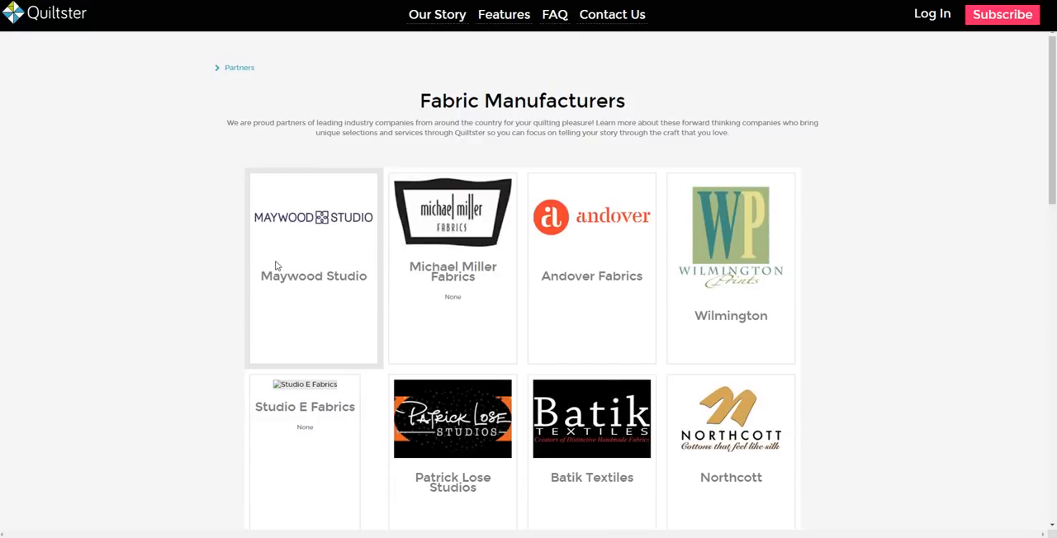
View the list of pattern designers among the partners and return to the site's home page
click(238, 73)
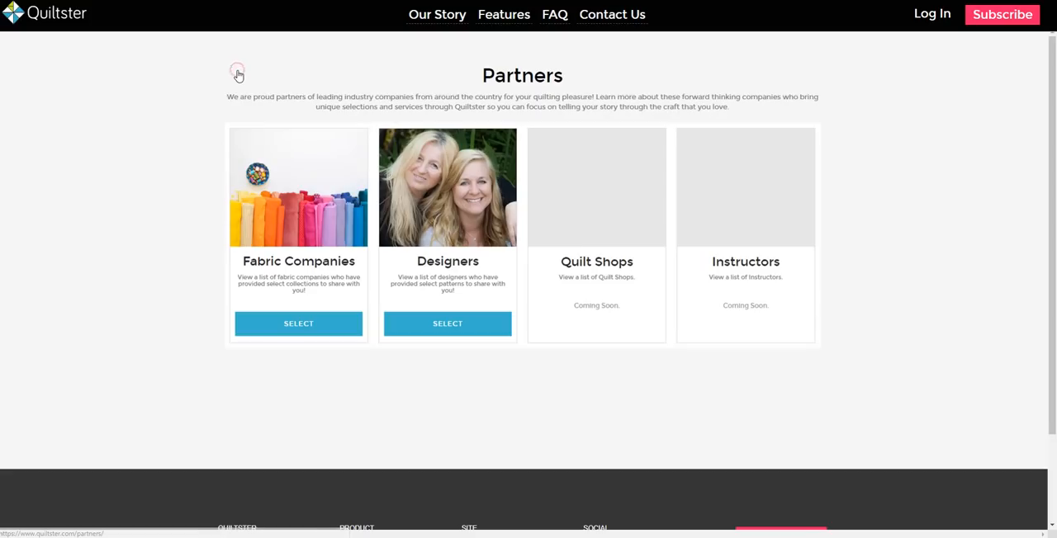
click(427, 331)
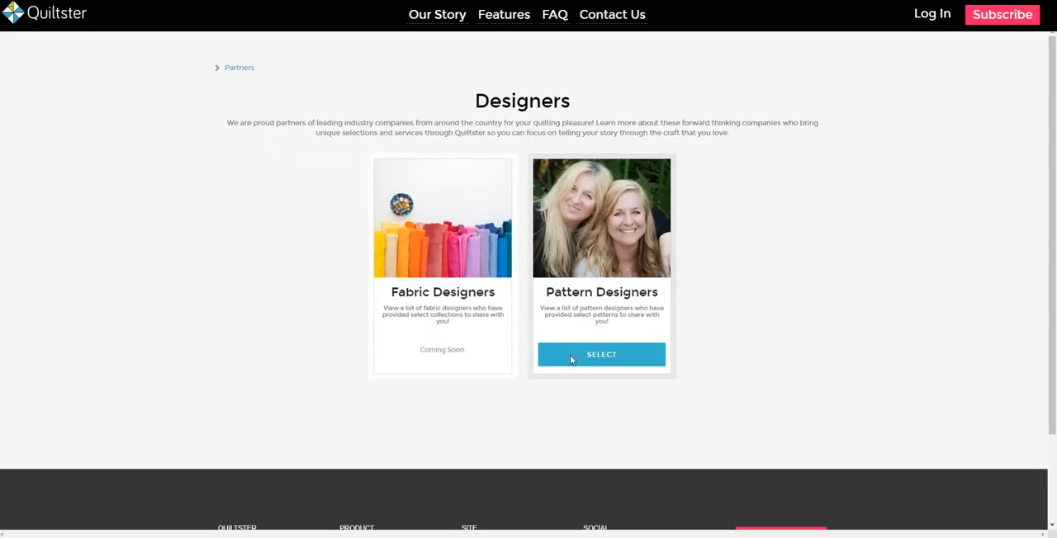
click(611, 364)
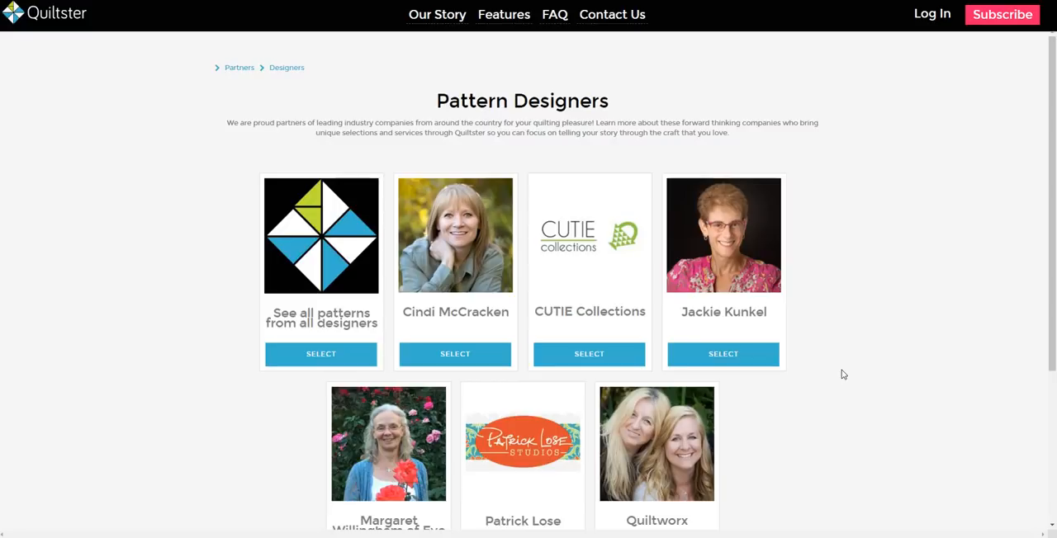
click(74, 28)
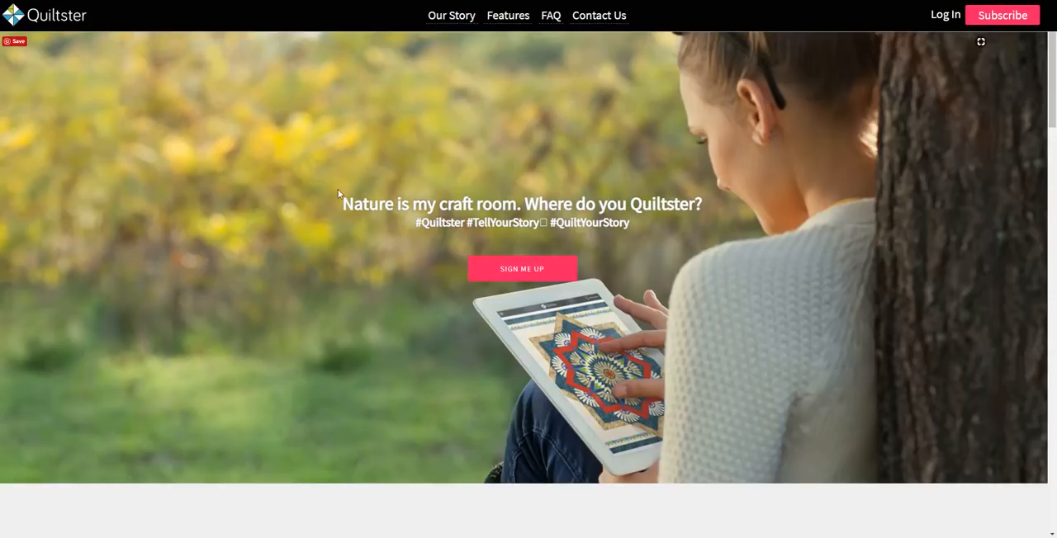
Browse the member quilts in the Quiltster Gallery and view the subscription plans
mouse_move(505, 21)
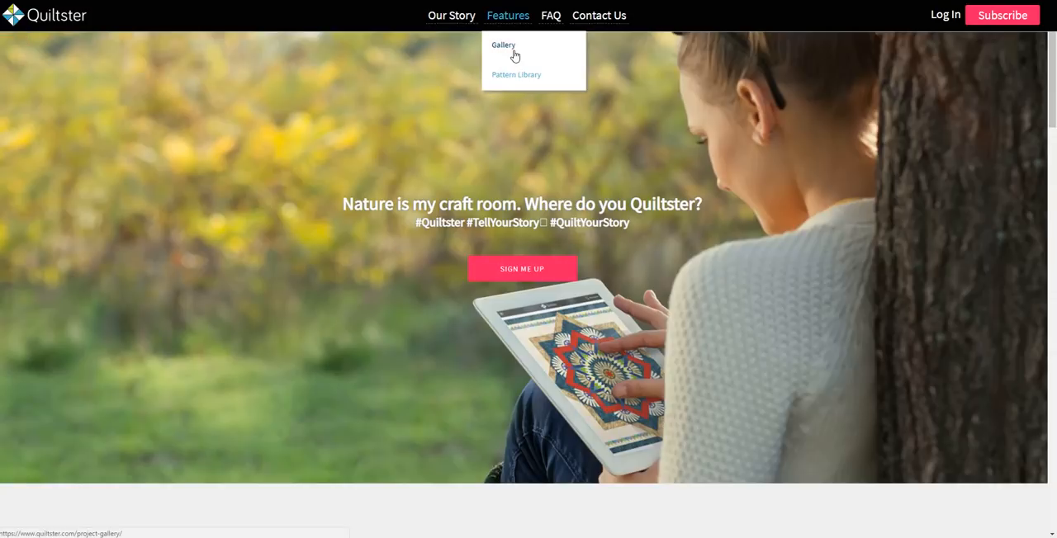
click(506, 47)
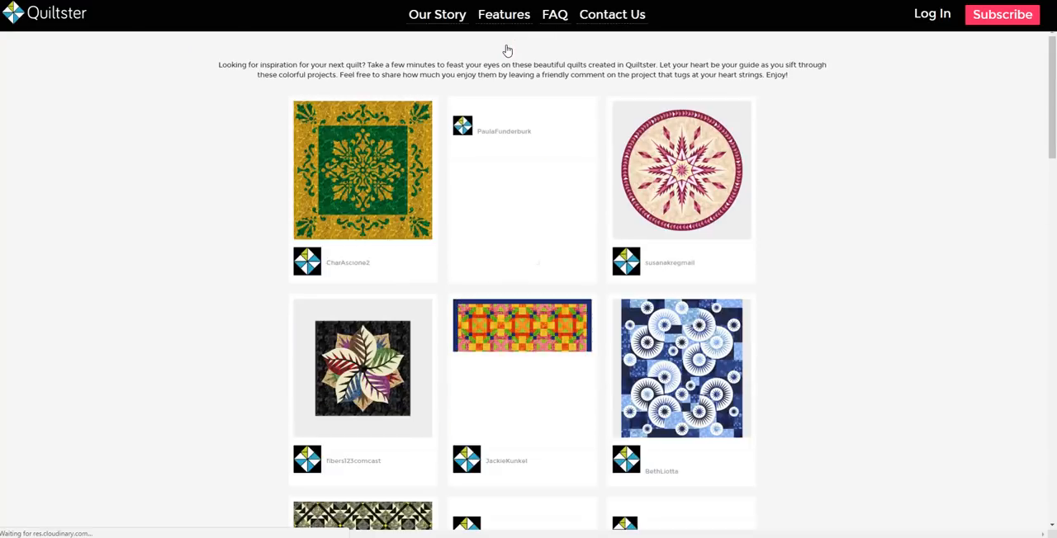
mouse_move(510, 31)
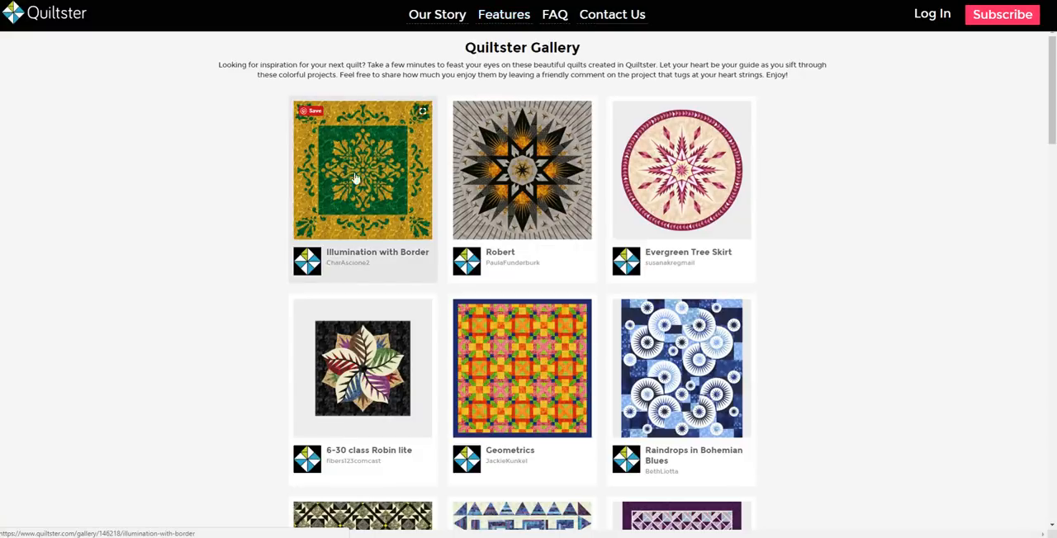
scroll(671, 234, down, 1)
scroll(671, 233, down, 2)
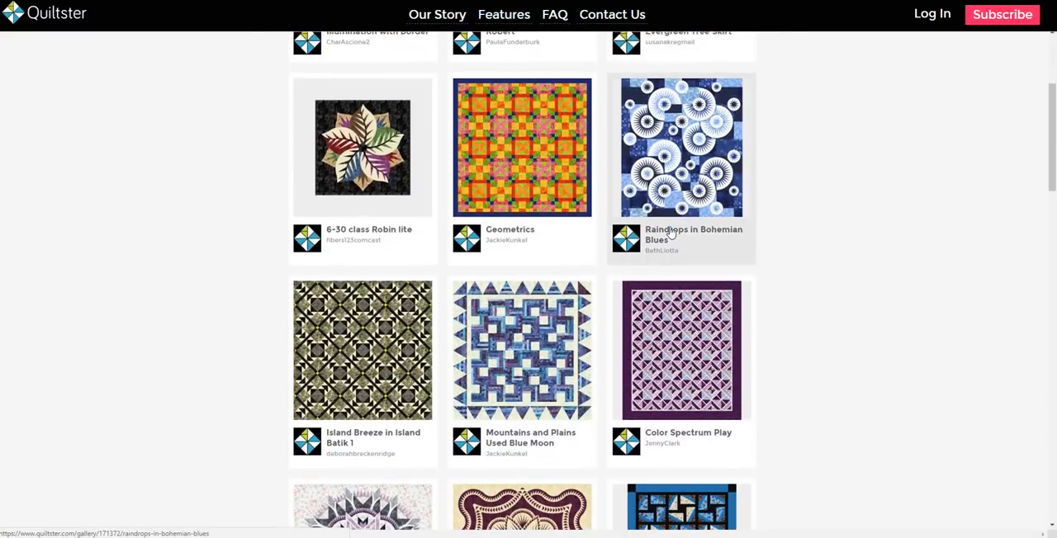
scroll(668, 243, down, 3)
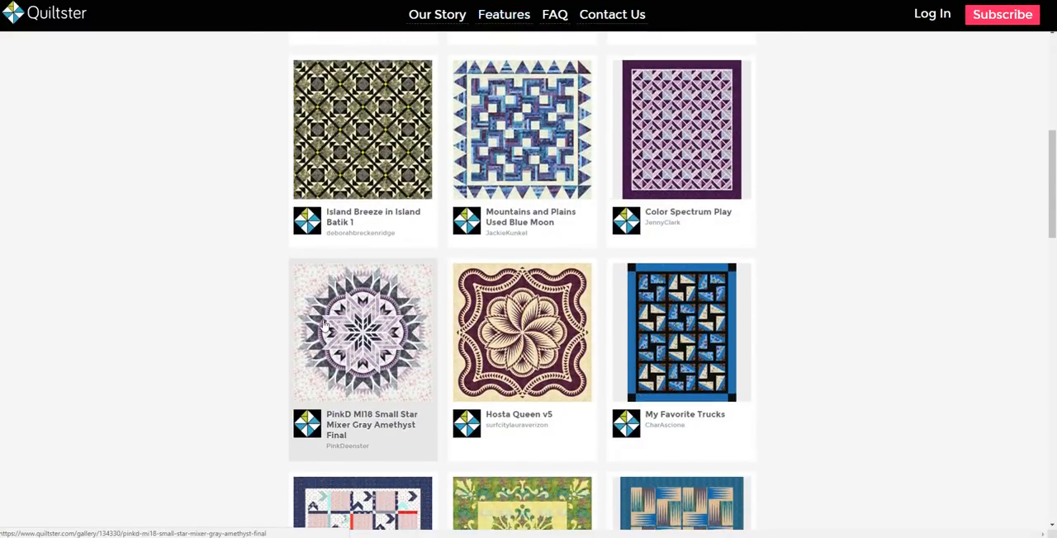
scroll(528, 384, down, 2)
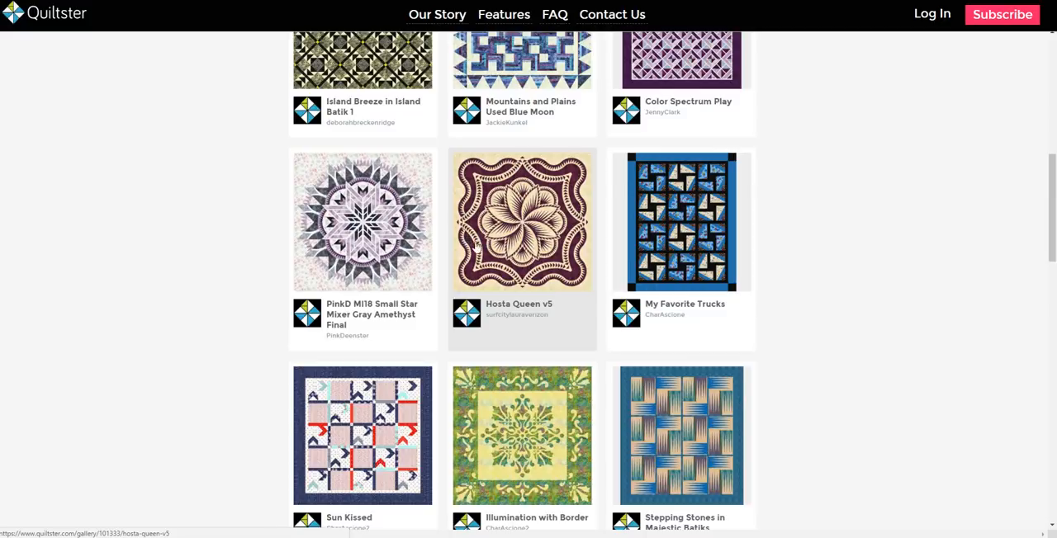
scroll(491, 347, up, 6)
scroll(491, 347, up, 1)
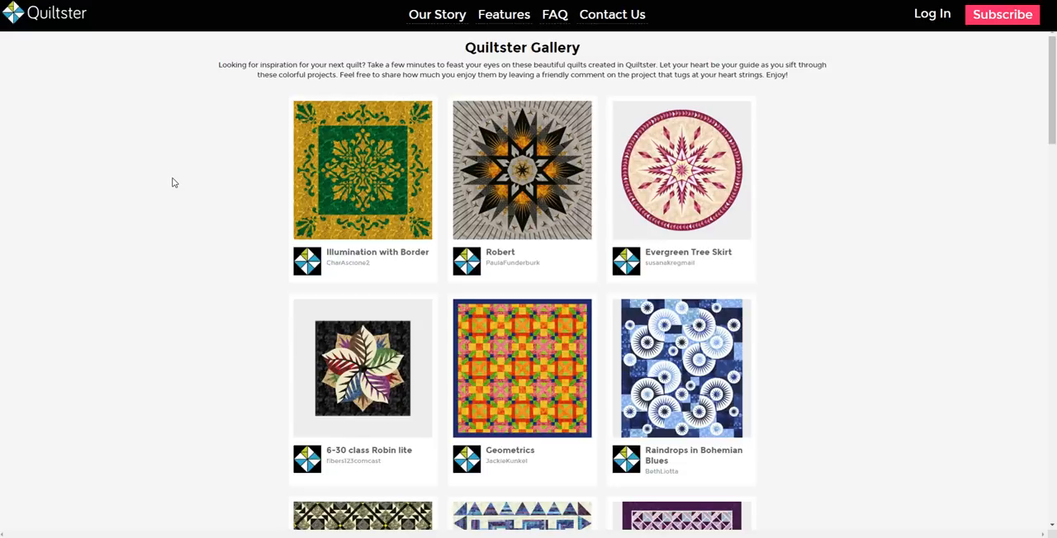
click(999, 16)
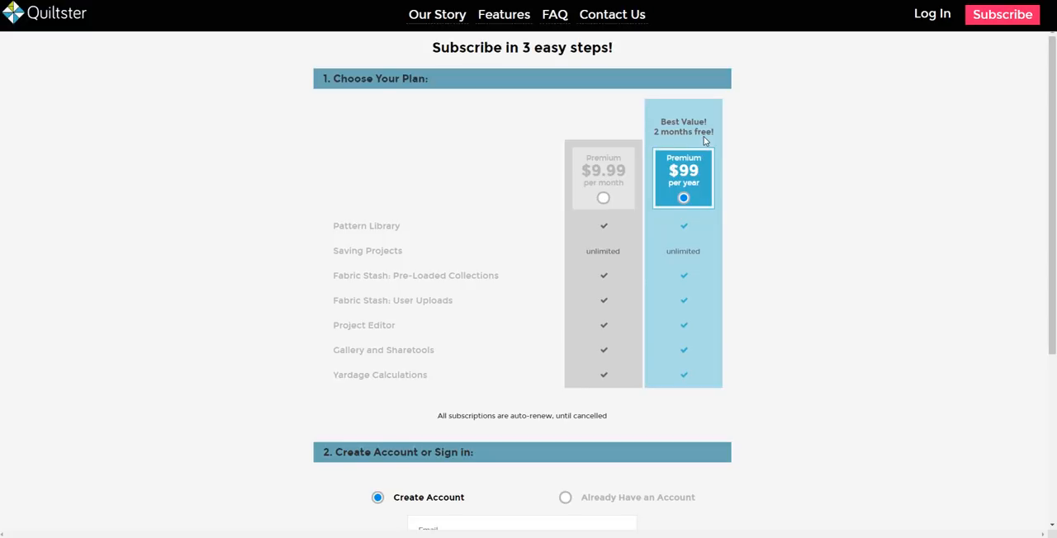
Log in to the account with the saved e-mail address and the account password
click(932, 15)
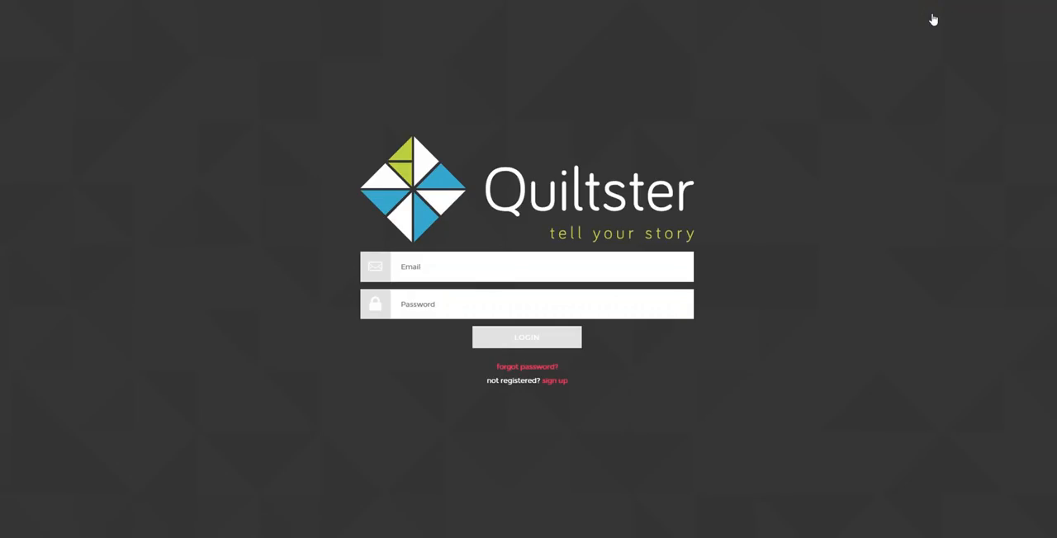
click(478, 260)
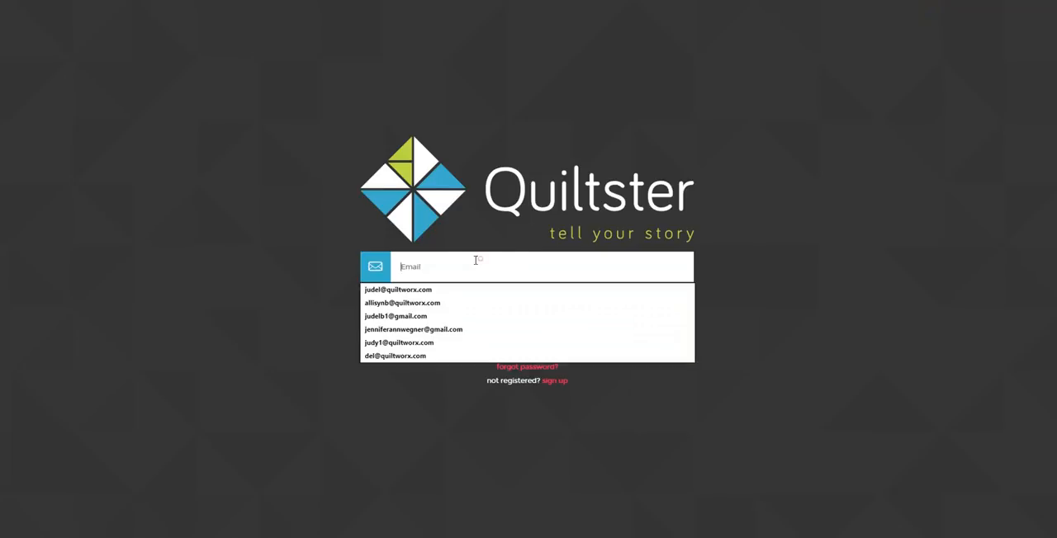
click(391, 305)
click(393, 307)
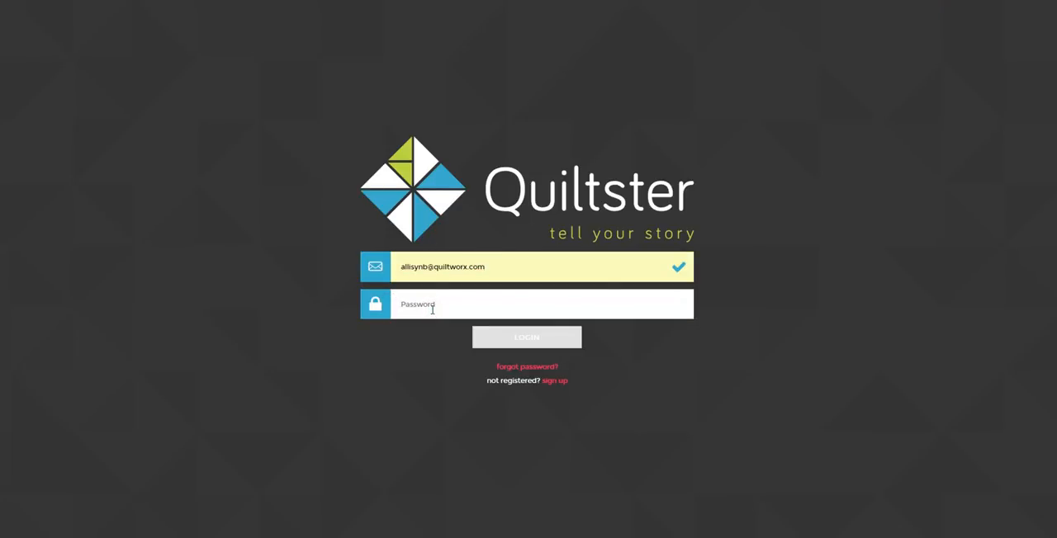
text(*********)
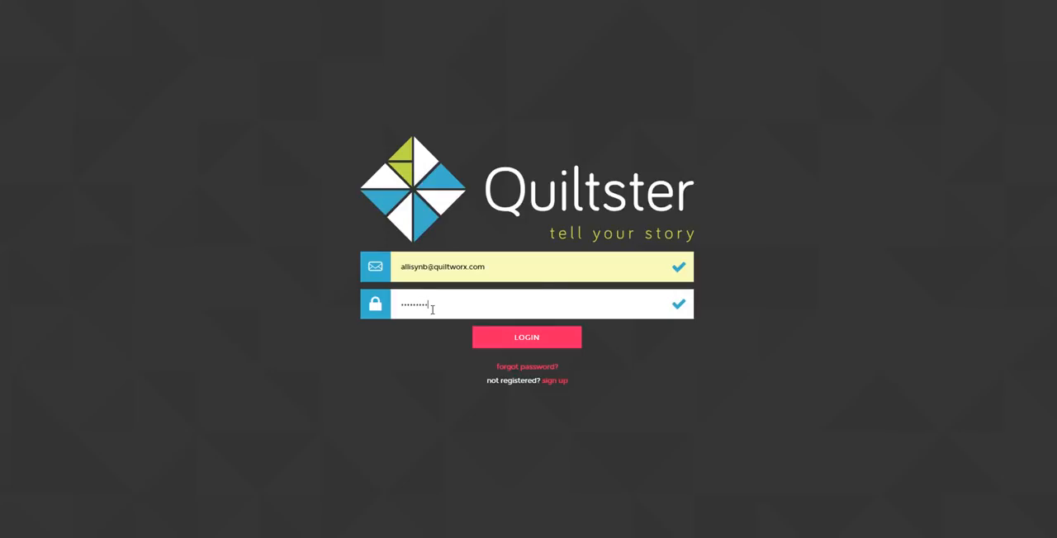
key(Return)
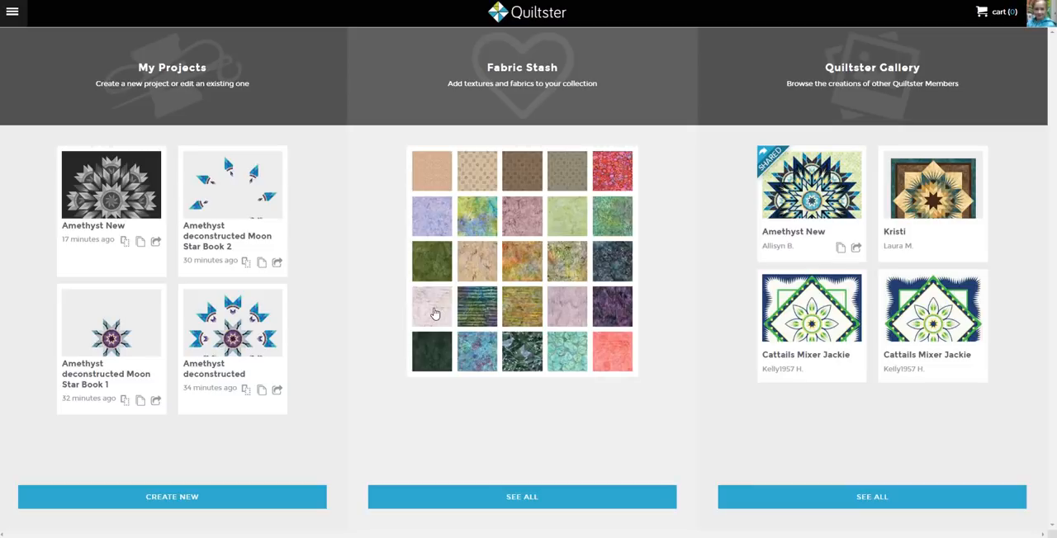
Start a new project, filter the patterns to Queen Star Mixer Series and choose that pattern
click(182, 499)
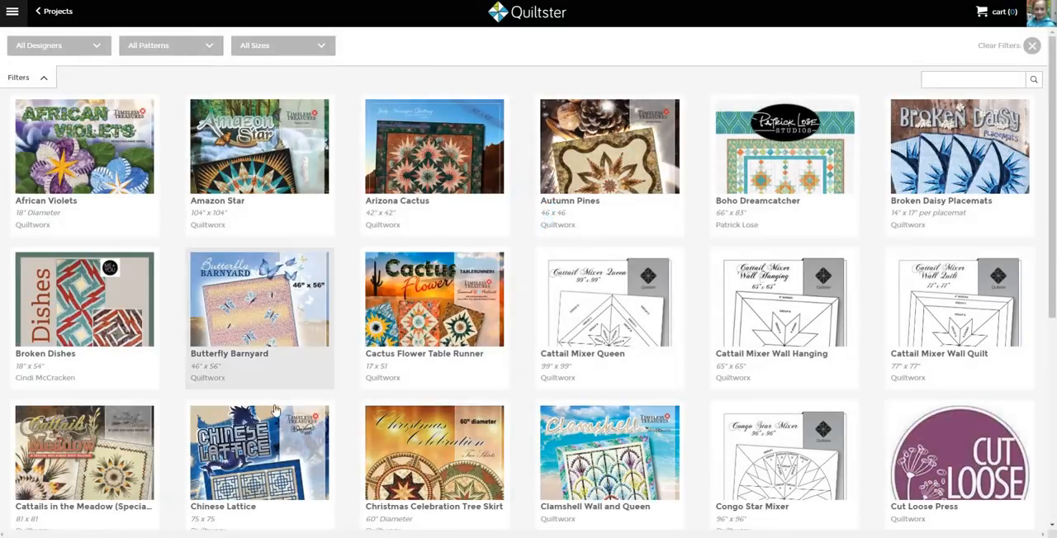
click(182, 51)
scroll(179, 124, down, 3)
scroll(178, 124, down, 5)
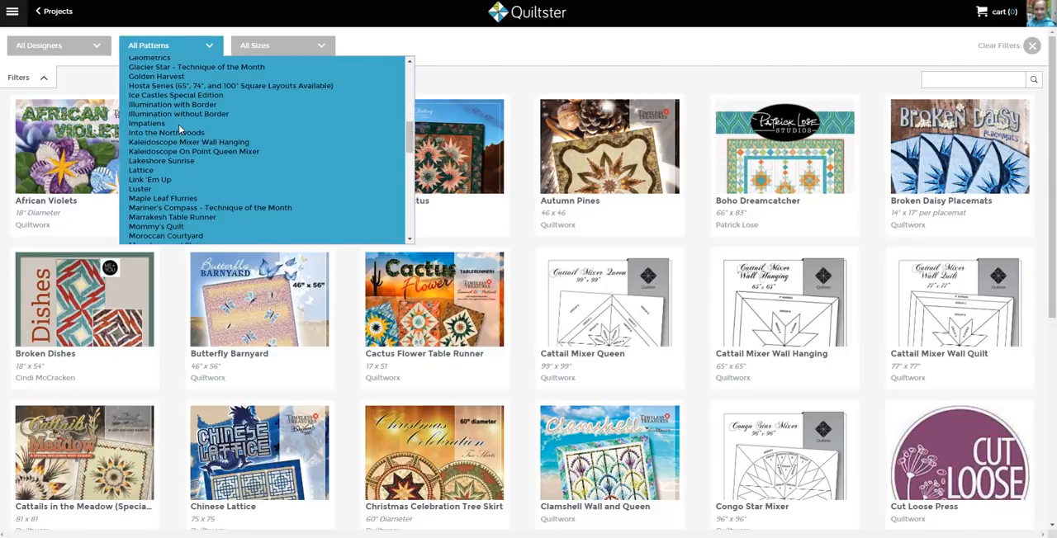
scroll(179, 130, down, 4)
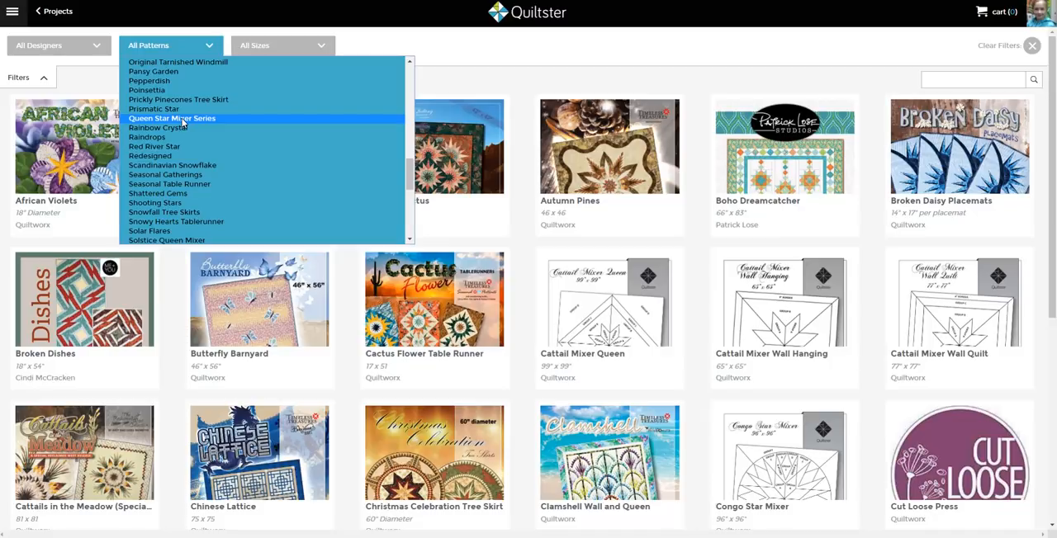
click(178, 119)
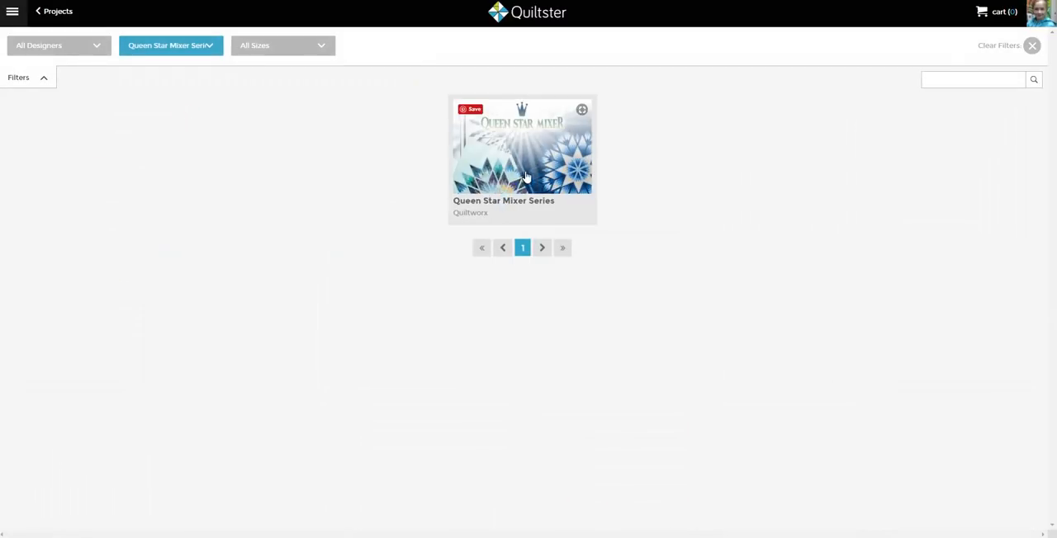
click(529, 171)
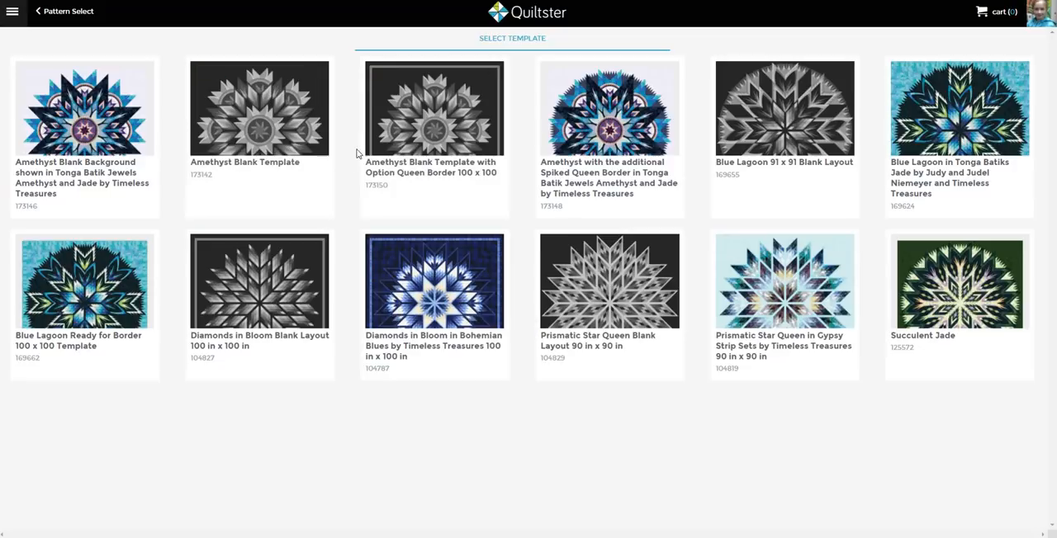
Choose the Amethyst Blank Template and create the project with the name "Amethyst New"
click(254, 124)
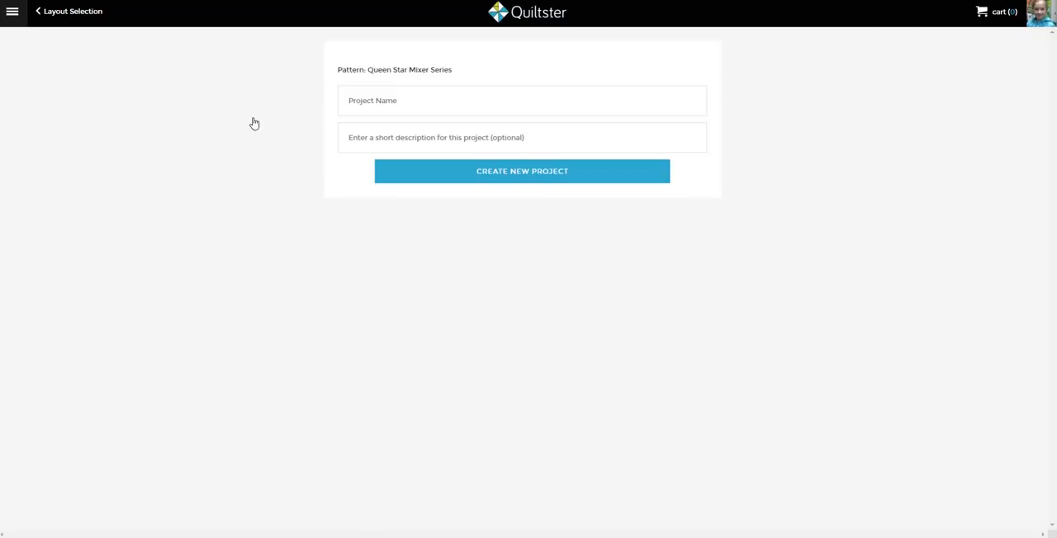
click(382, 99)
text(Amethyst New)
key(Return)
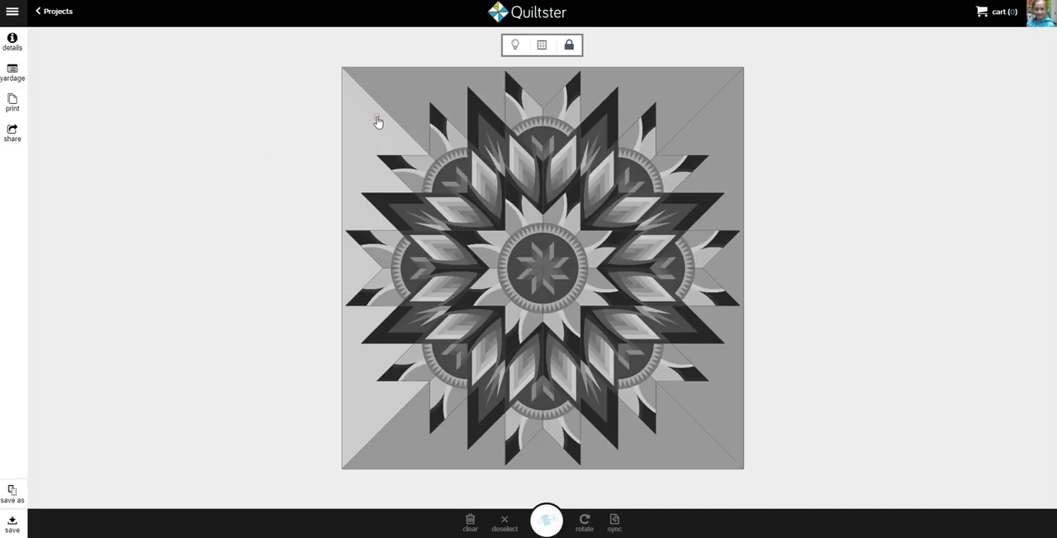
Select and deselect the quilt's background group, and examine the groups of the center star, the inner diamonds and the outer star points
click(377, 121)
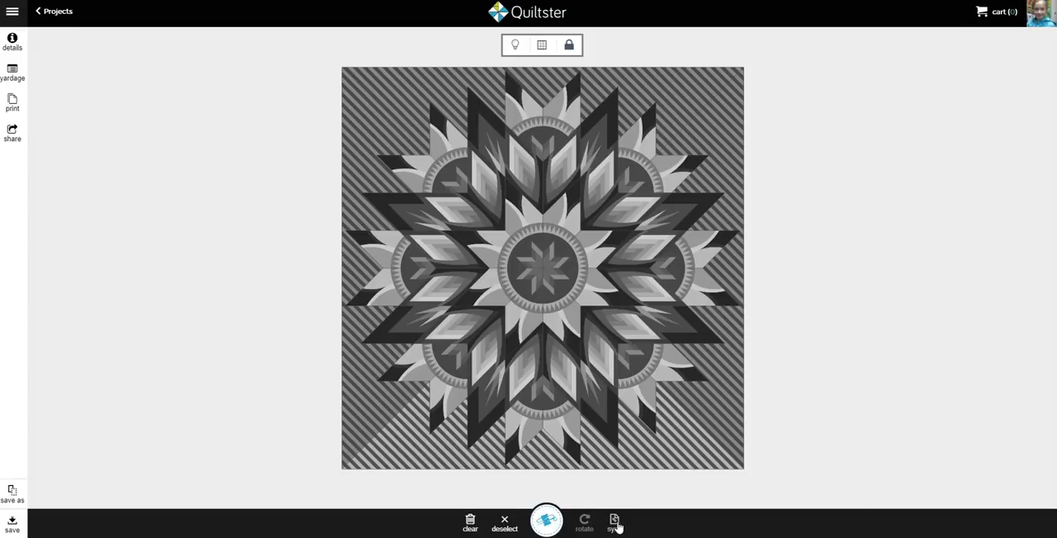
click(357, 328)
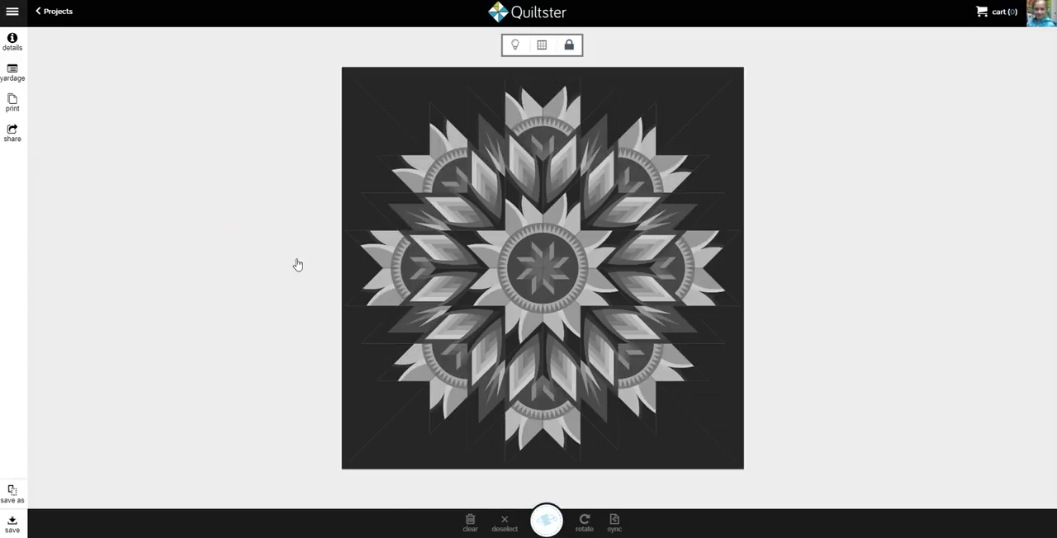
click(545, 267)
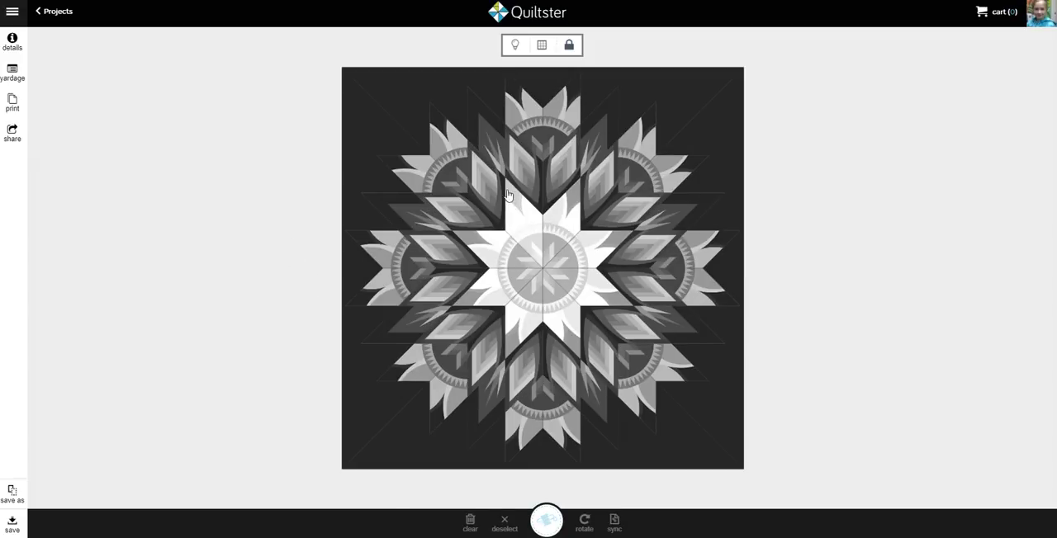
click(484, 181)
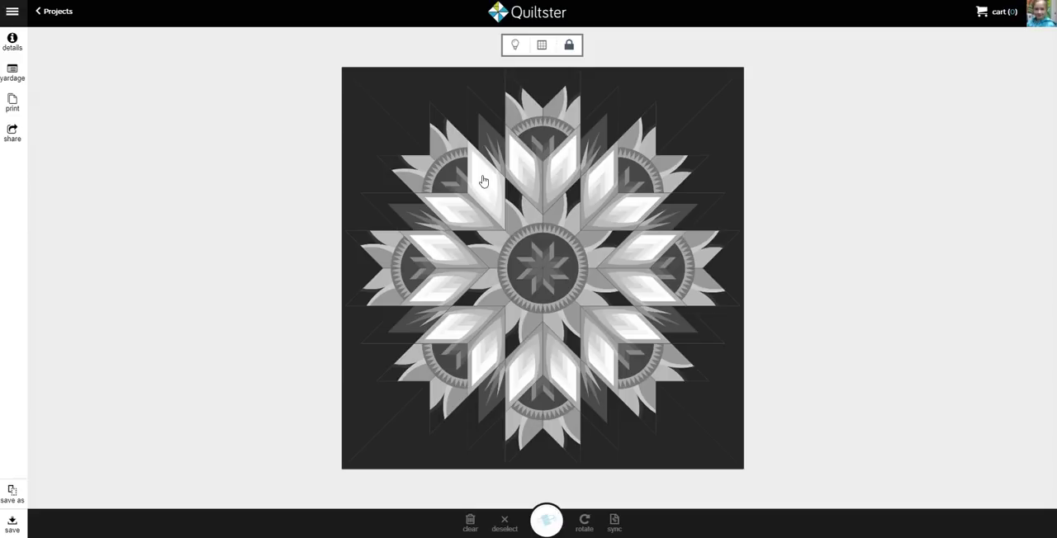
click(462, 159)
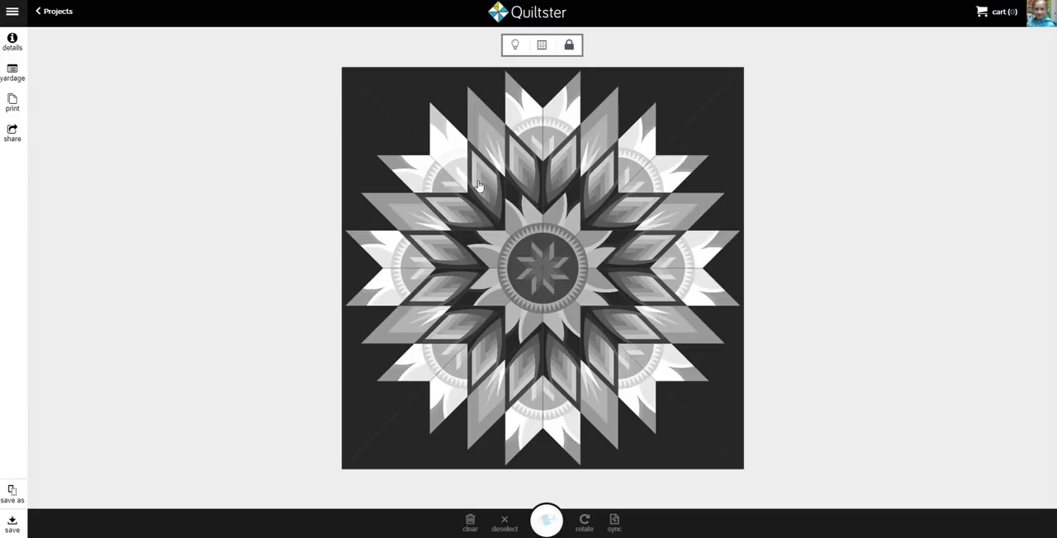
Select and deselect, one at a time, the groups of the center star, the inner diamonds and the outer star points
click(526, 259)
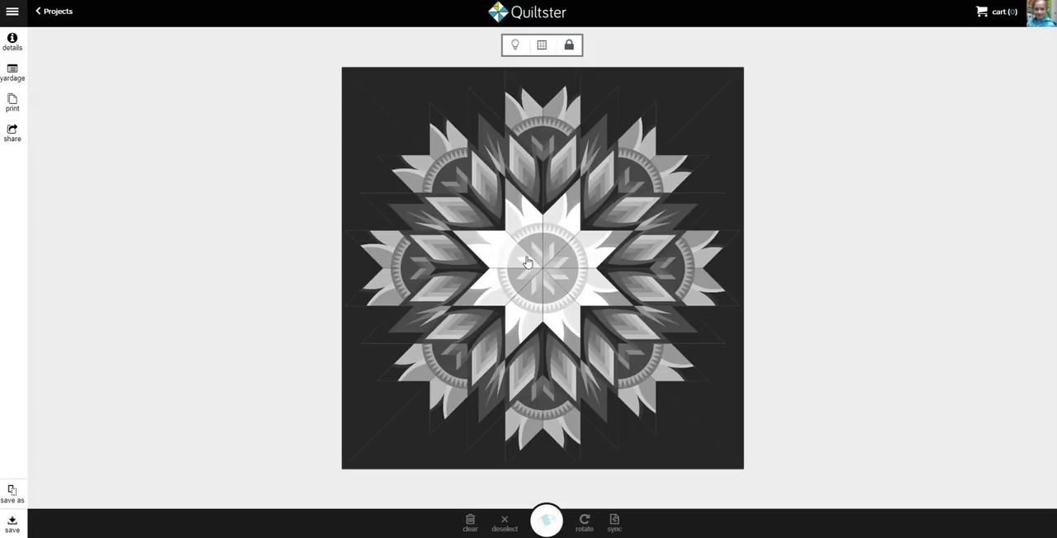
click(527, 261)
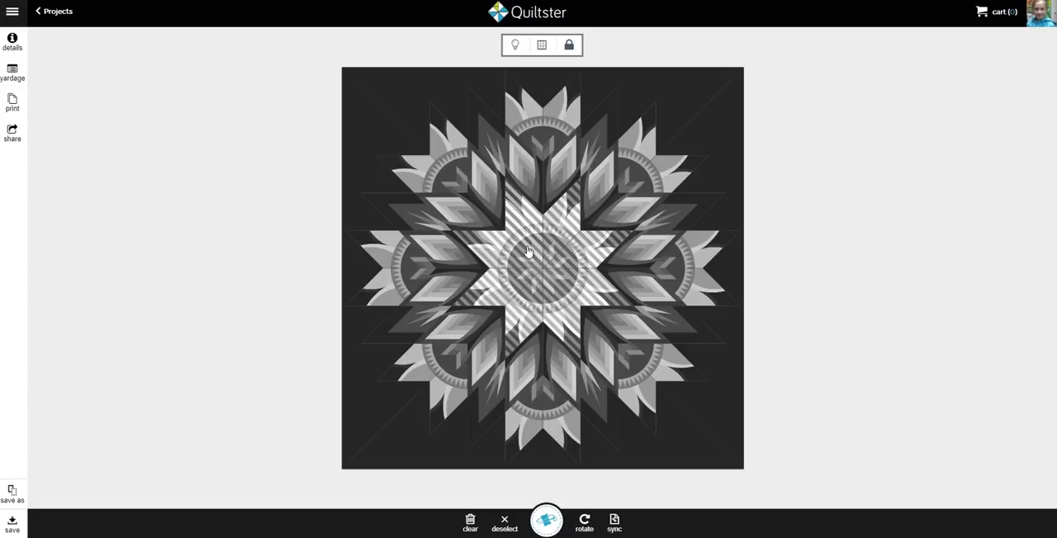
click(529, 250)
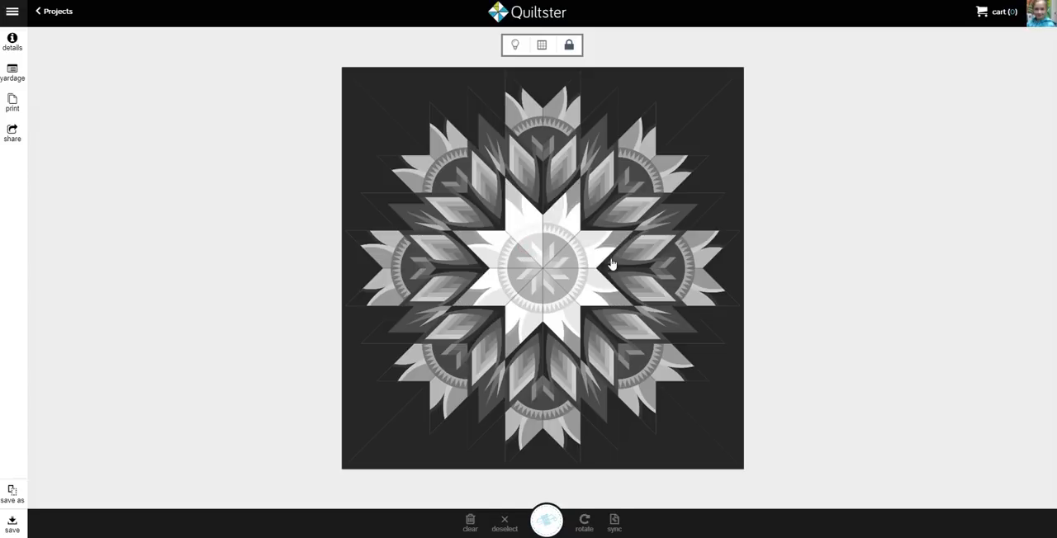
click(556, 173)
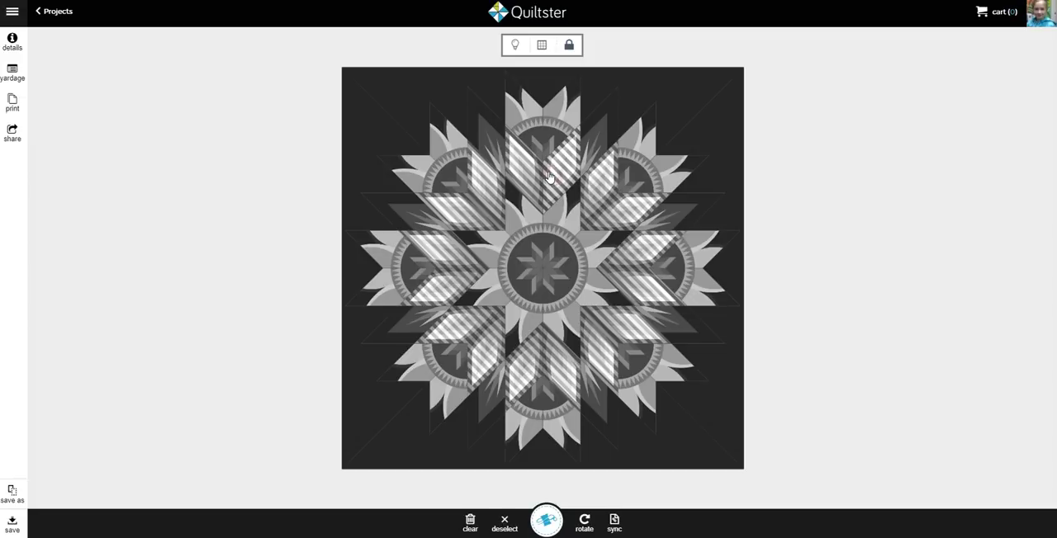
click(542, 133)
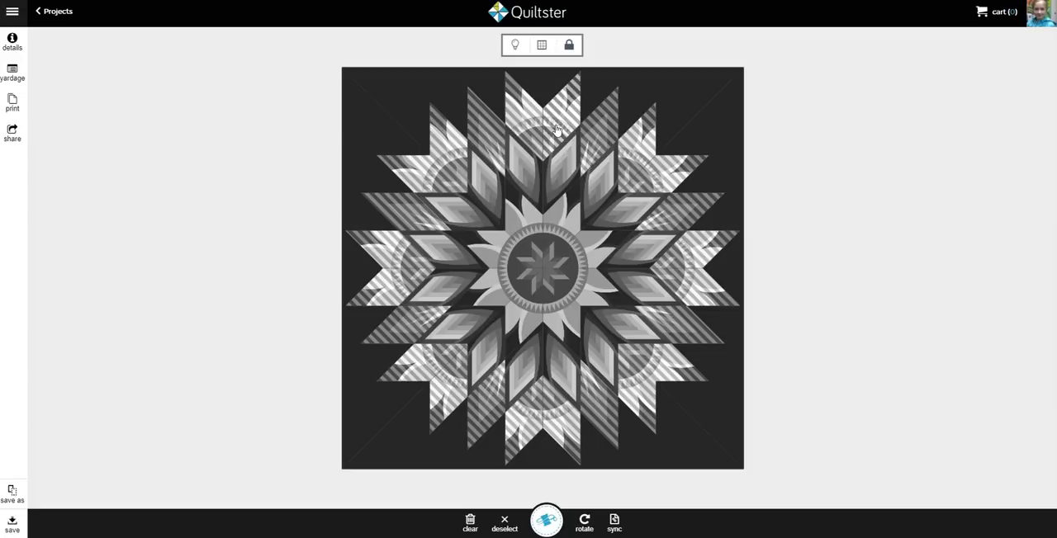
click(556, 128)
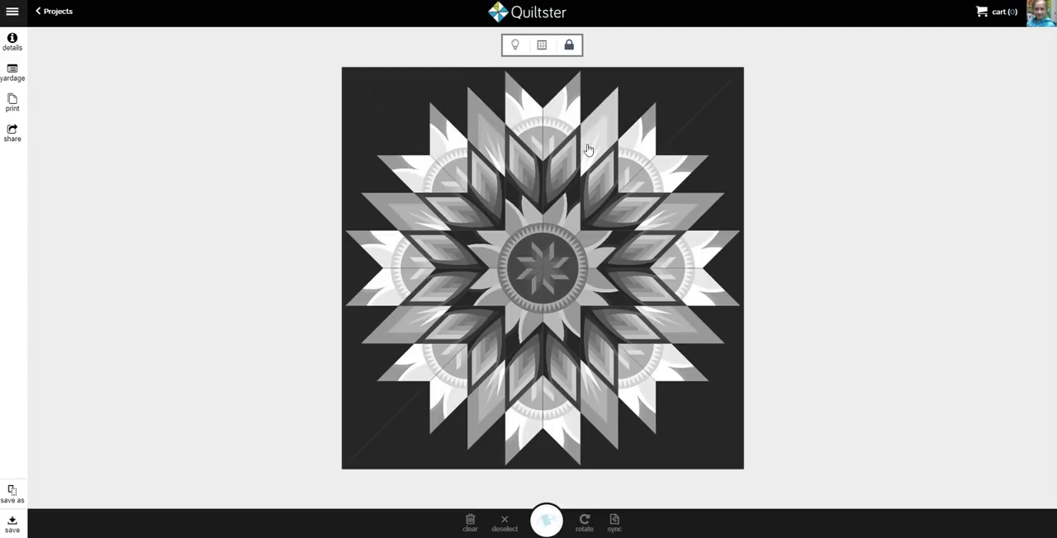
click(636, 151)
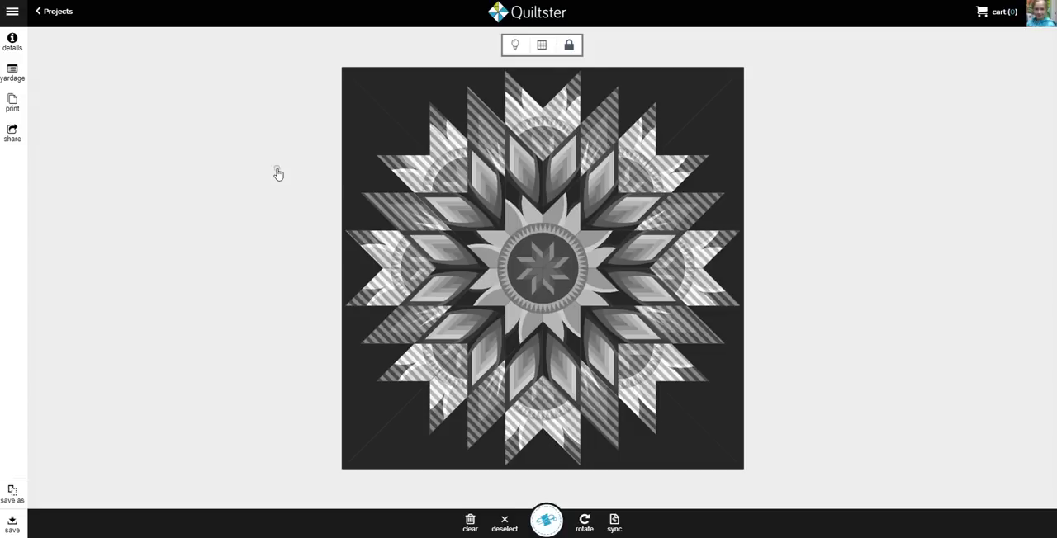
click(278, 173)
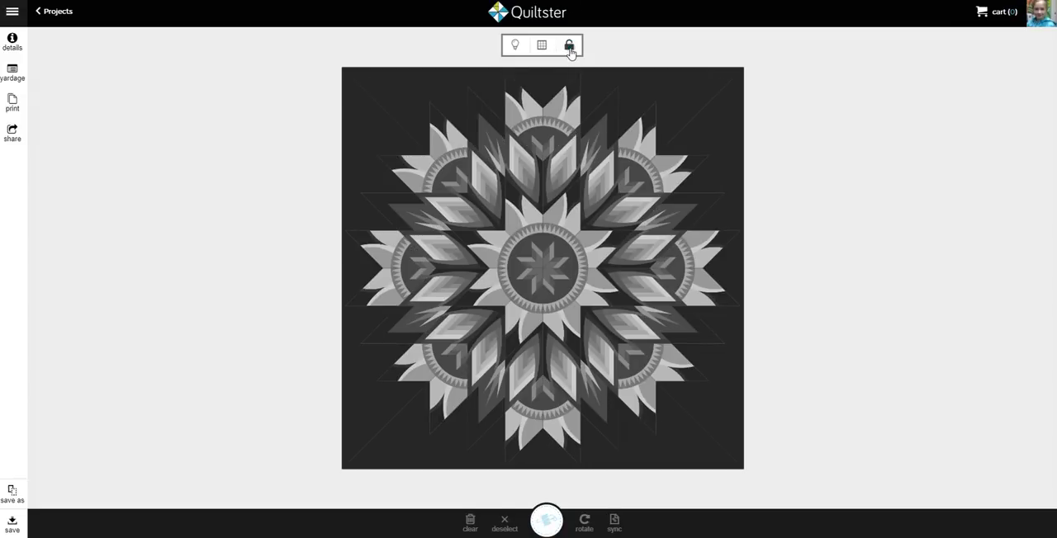
Unlock the block groups, select the eight alternate spiked diamonds of the outer star individually, and clear the selection
click(569, 44)
click(490, 145)
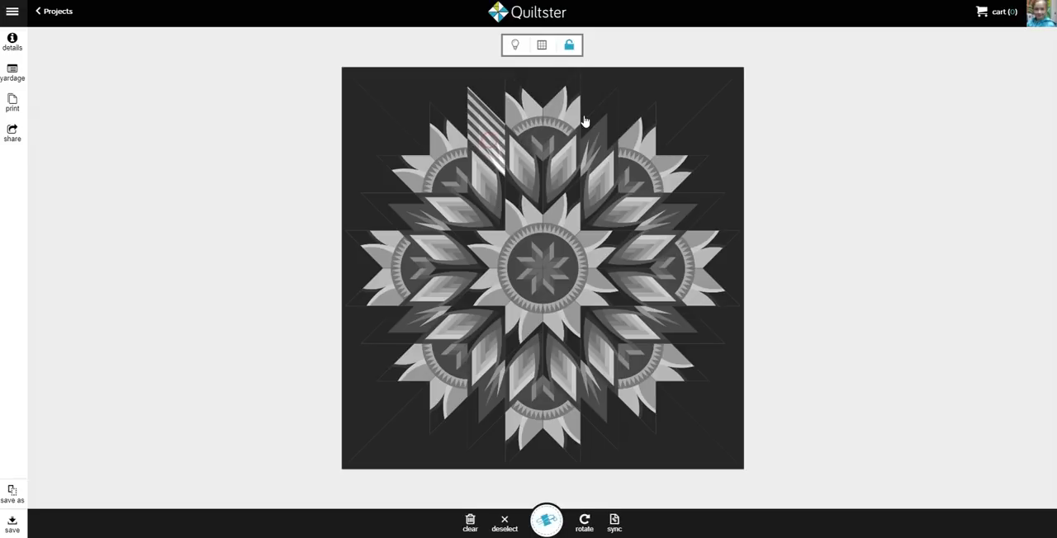
click(595, 135)
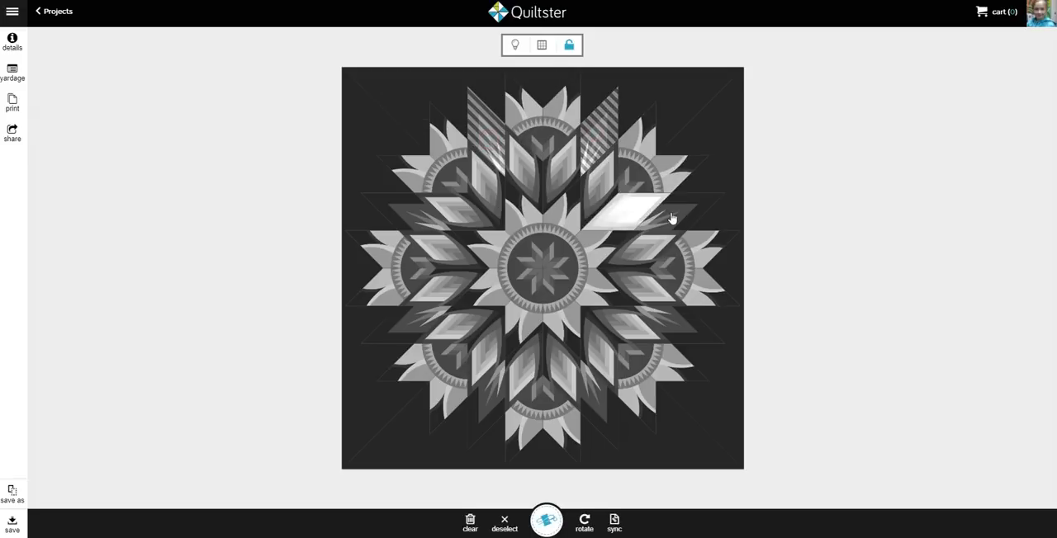
click(669, 217)
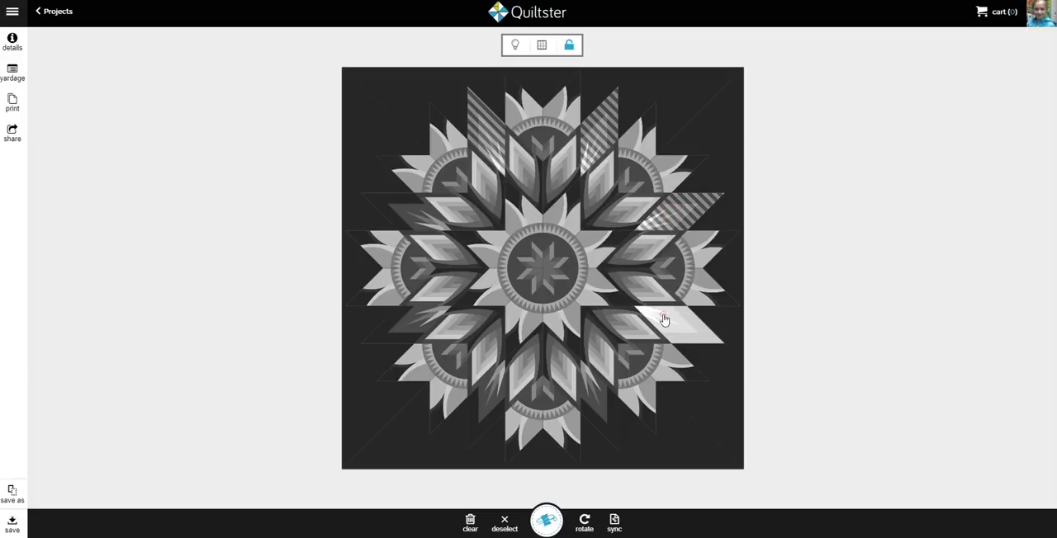
click(664, 320)
click(596, 399)
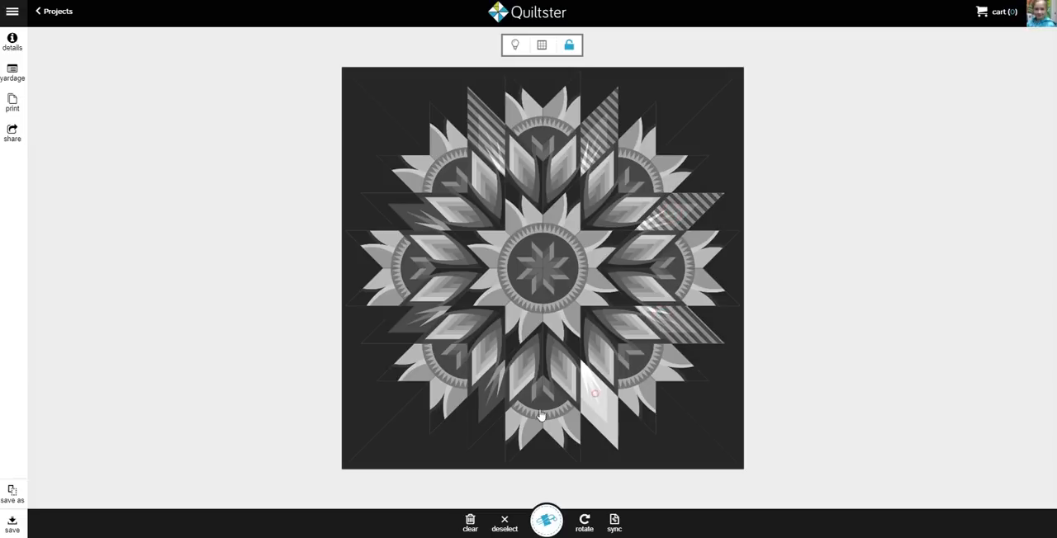
click(490, 408)
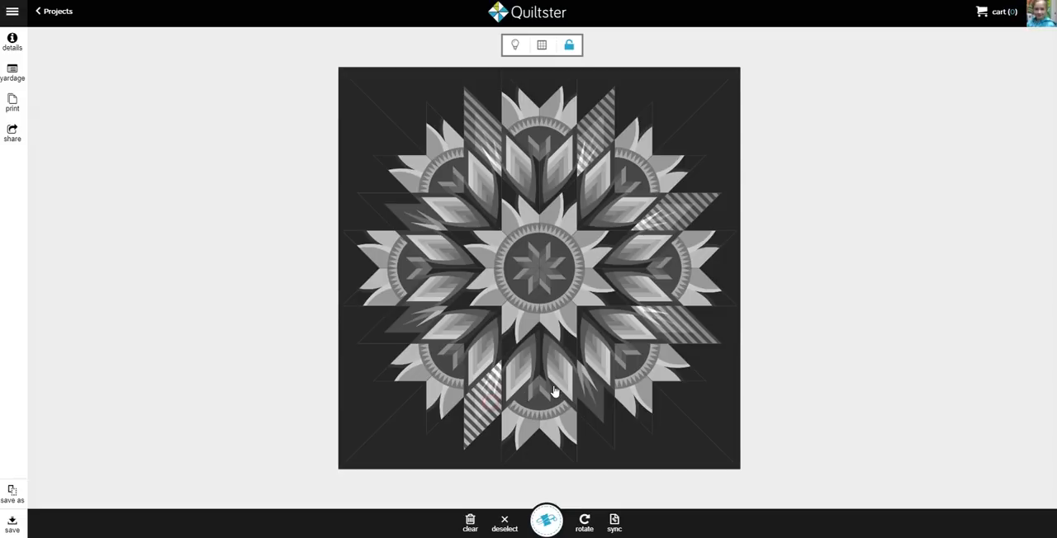
click(593, 404)
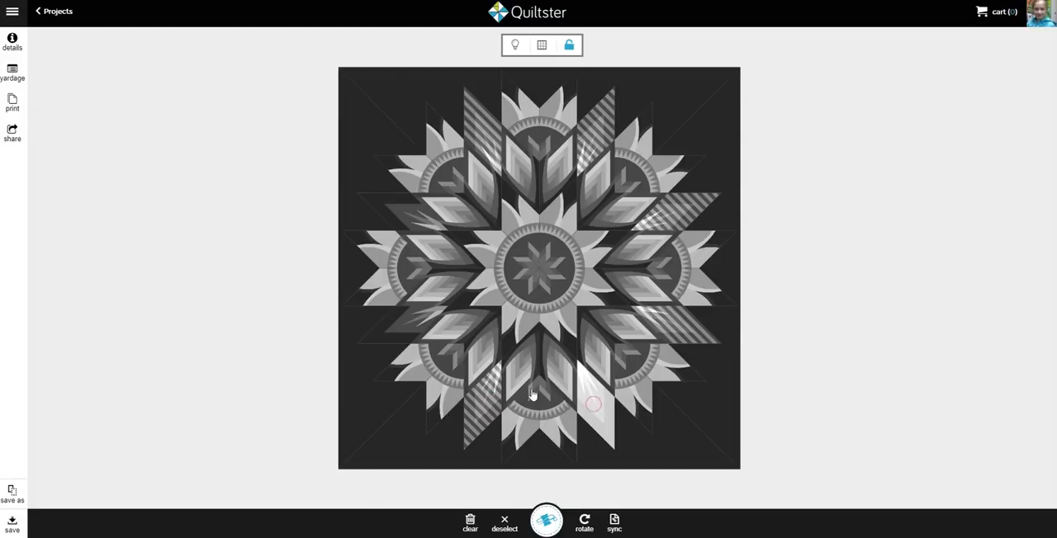
click(406, 317)
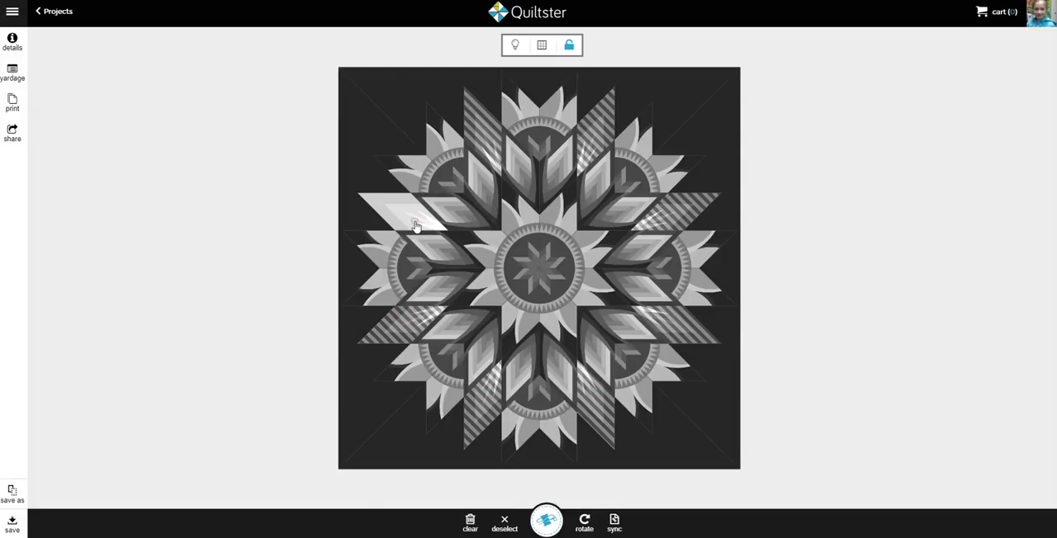
click(416, 226)
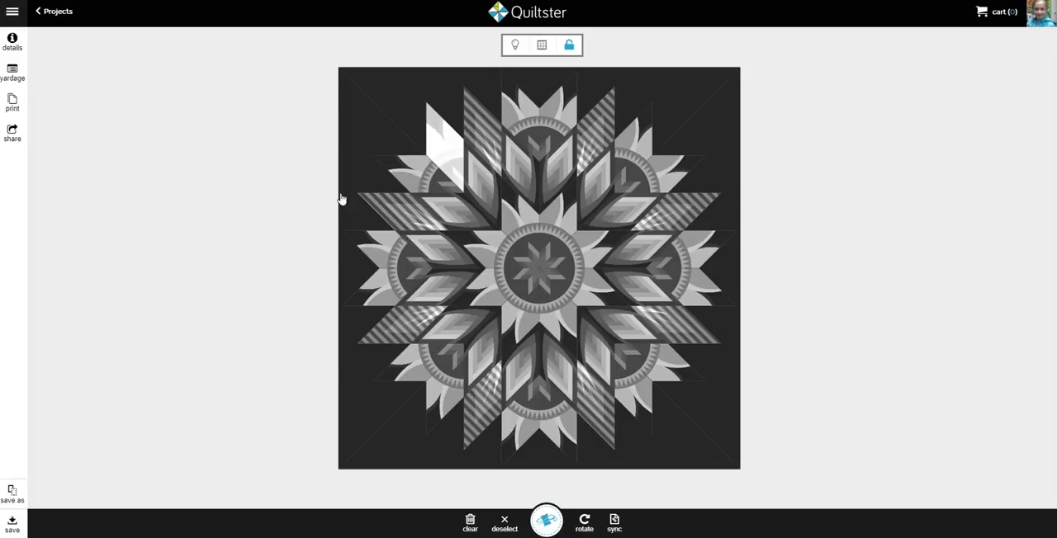
click(241, 226)
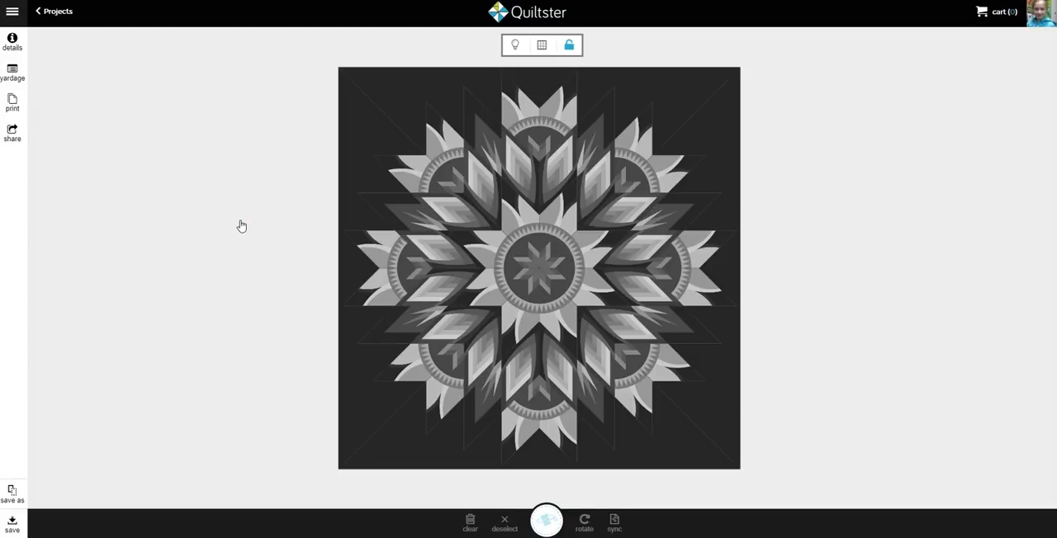
Lock the block groups, change the whole group of outer star points to the arched sunburst block, and save it
click(569, 45)
click(554, 111)
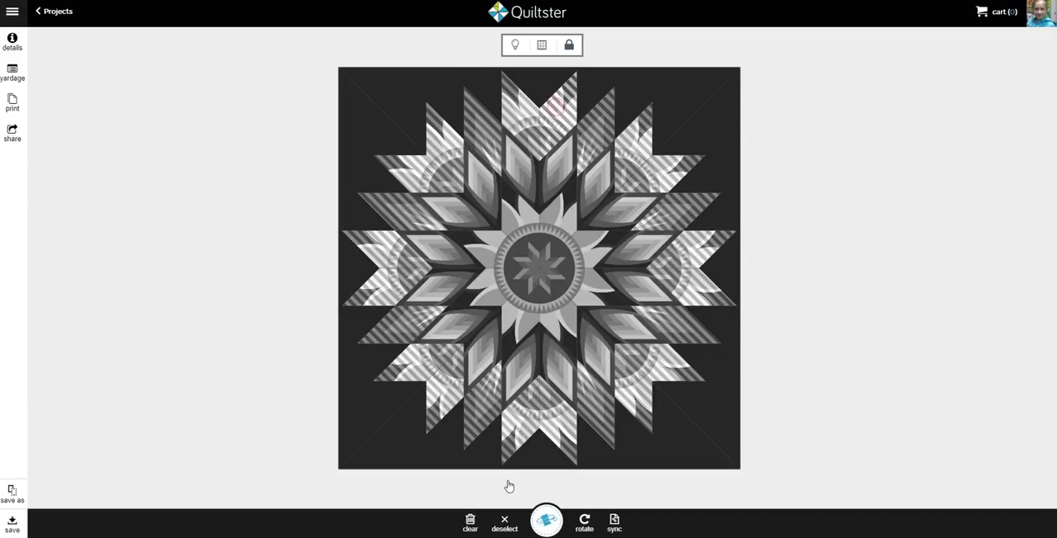
click(543, 521)
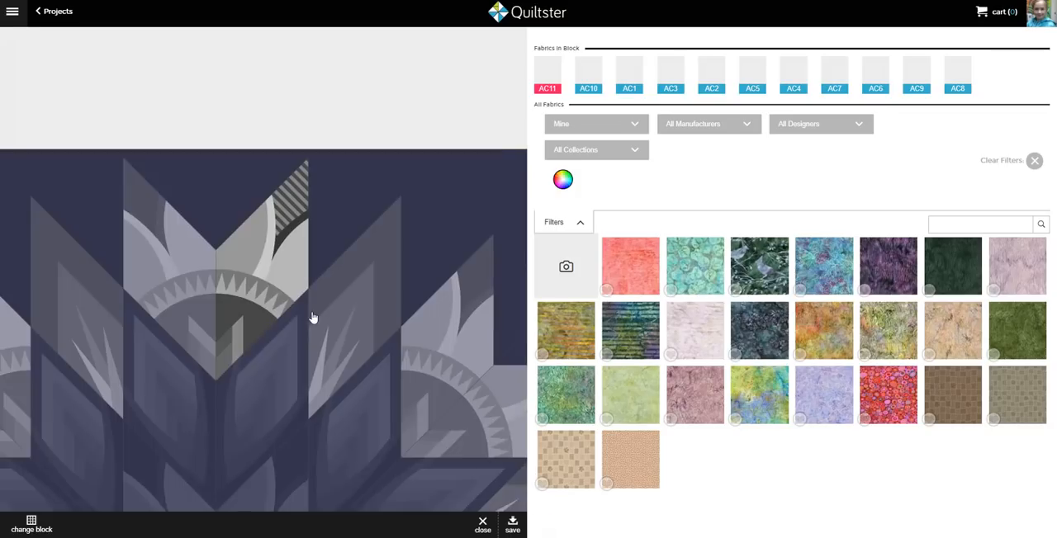
click(511, 528)
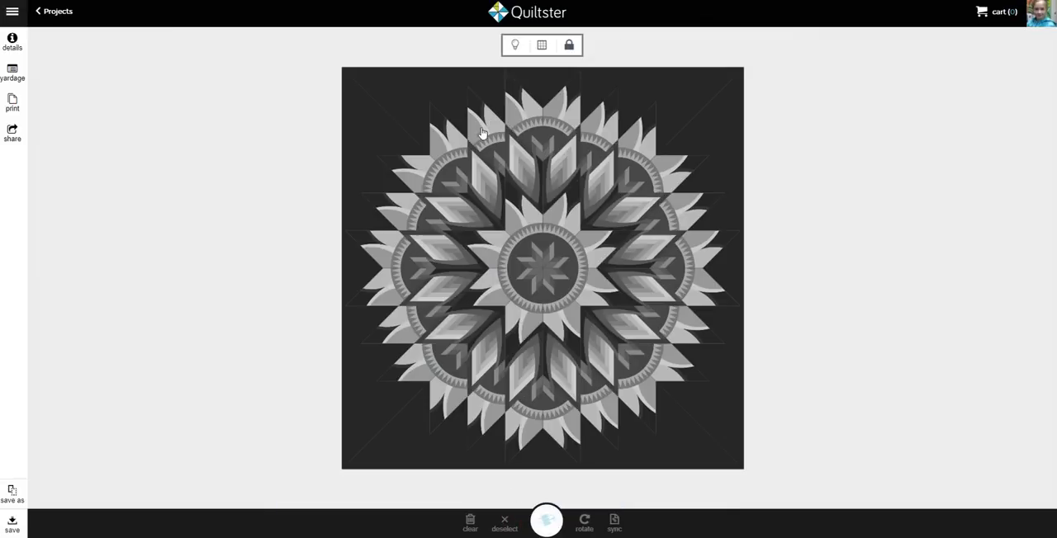
Unlock the groups, select the eight alternate diamonds of the outer star individually, change them to block 130872, and save the change
click(568, 48)
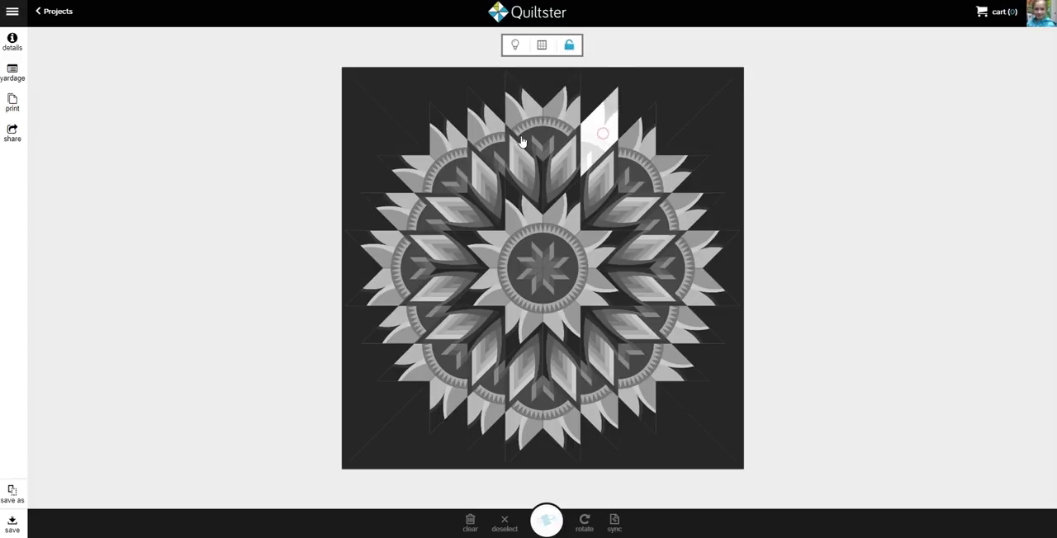
click(604, 138)
click(483, 138)
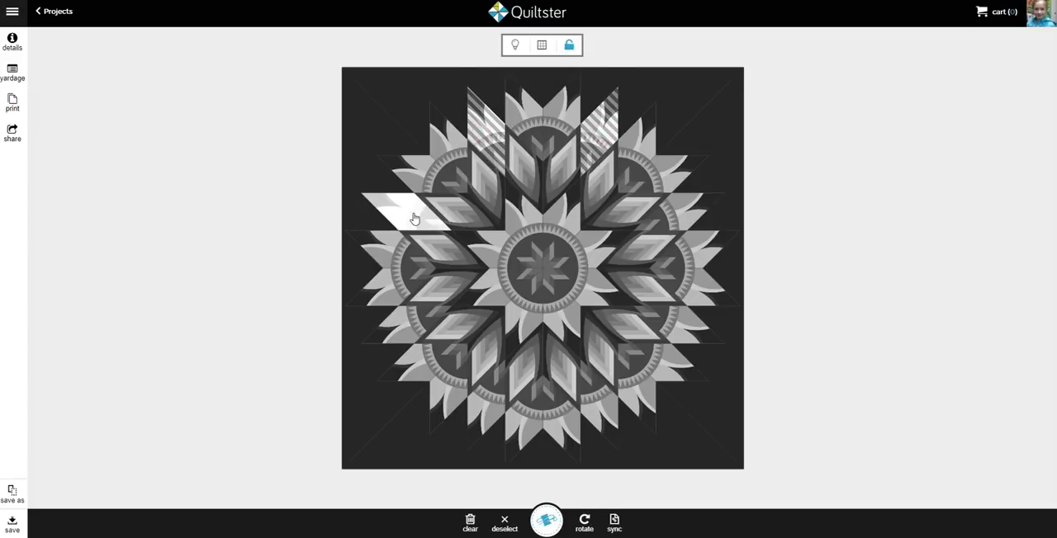
click(413, 219)
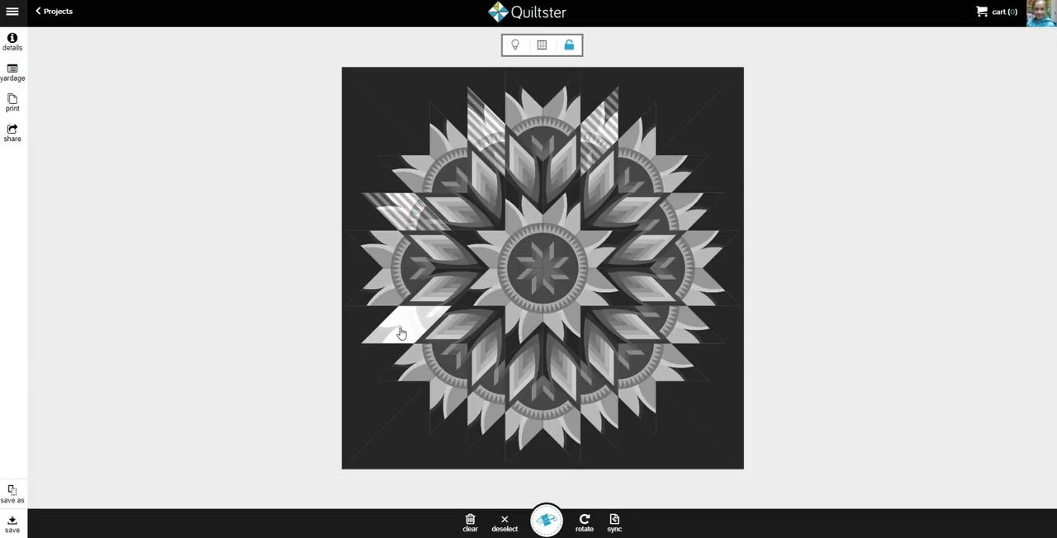
click(400, 332)
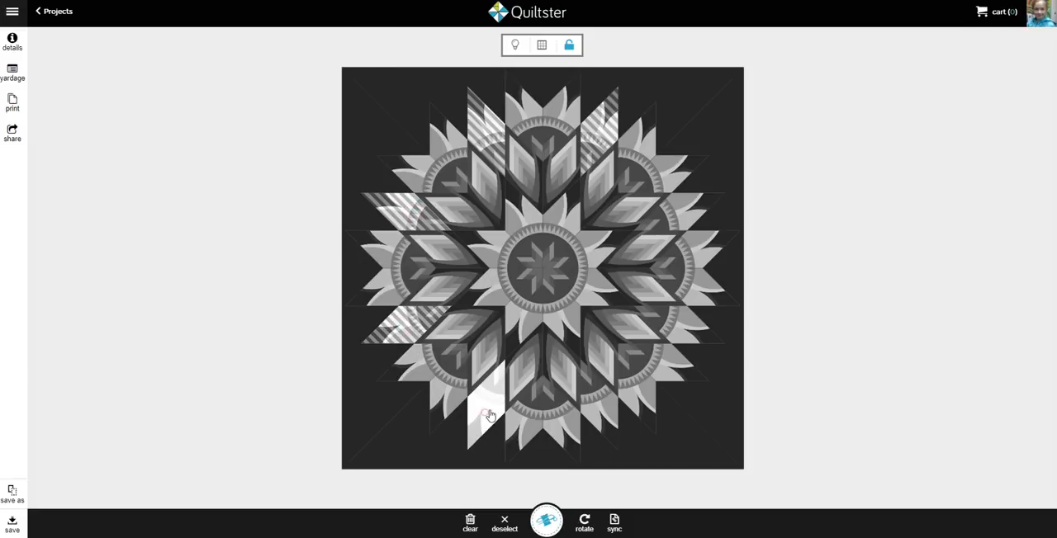
click(490, 416)
click(593, 399)
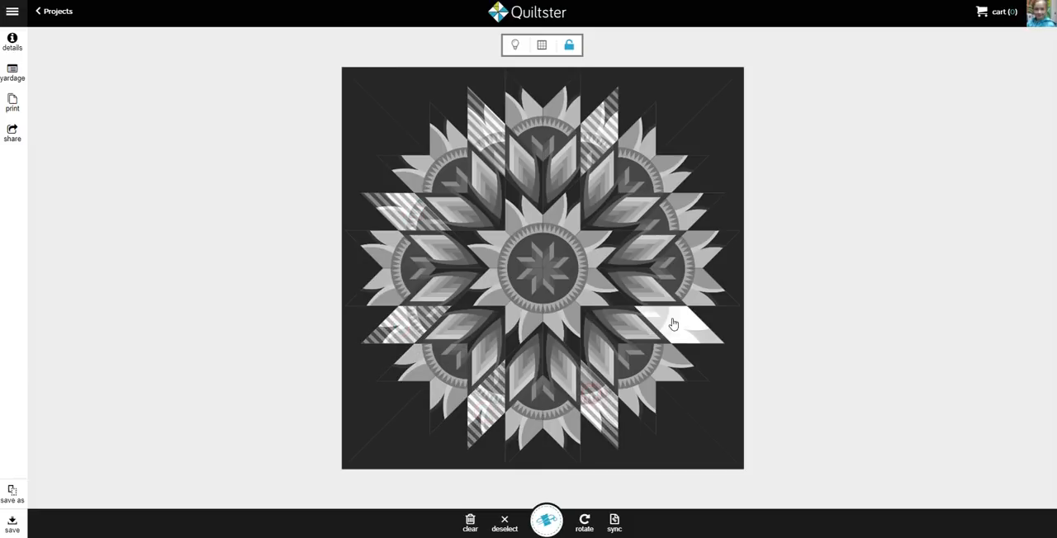
click(673, 323)
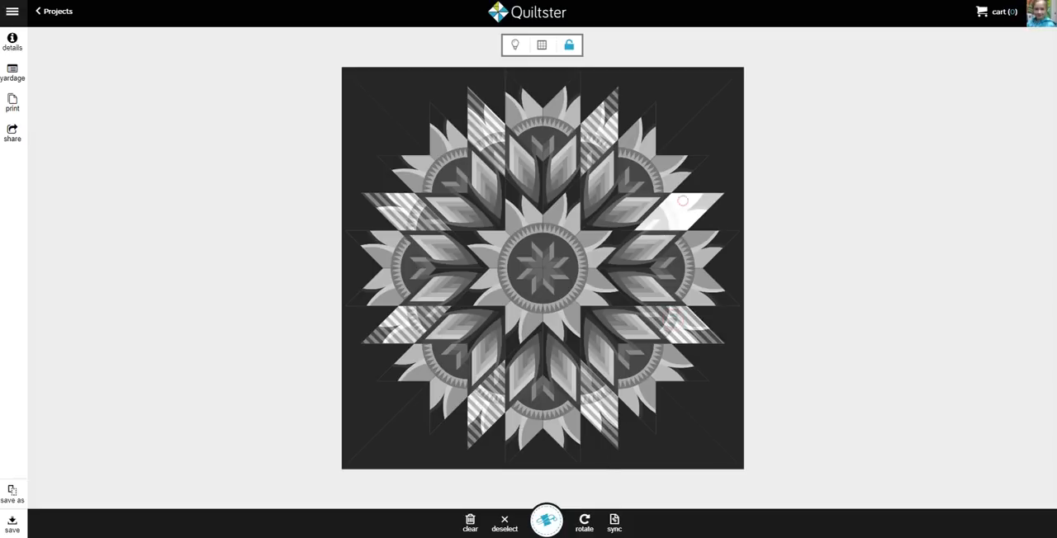
click(682, 200)
click(550, 529)
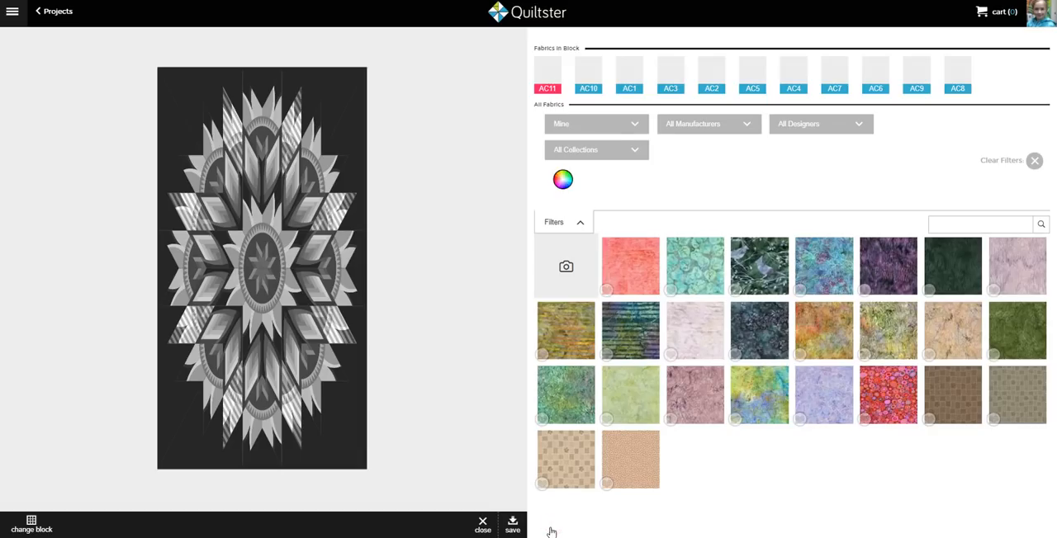
click(31, 525)
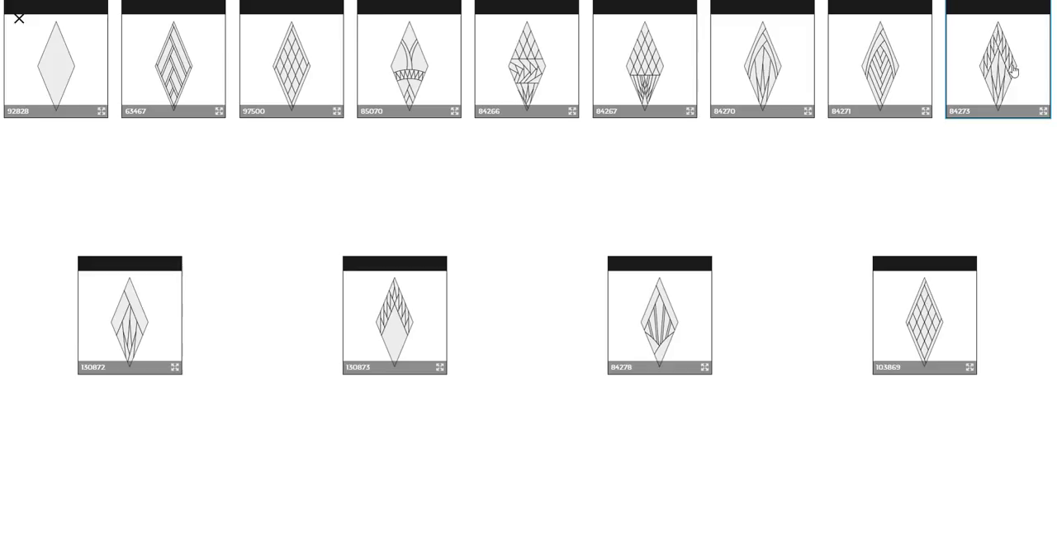
click(132, 326)
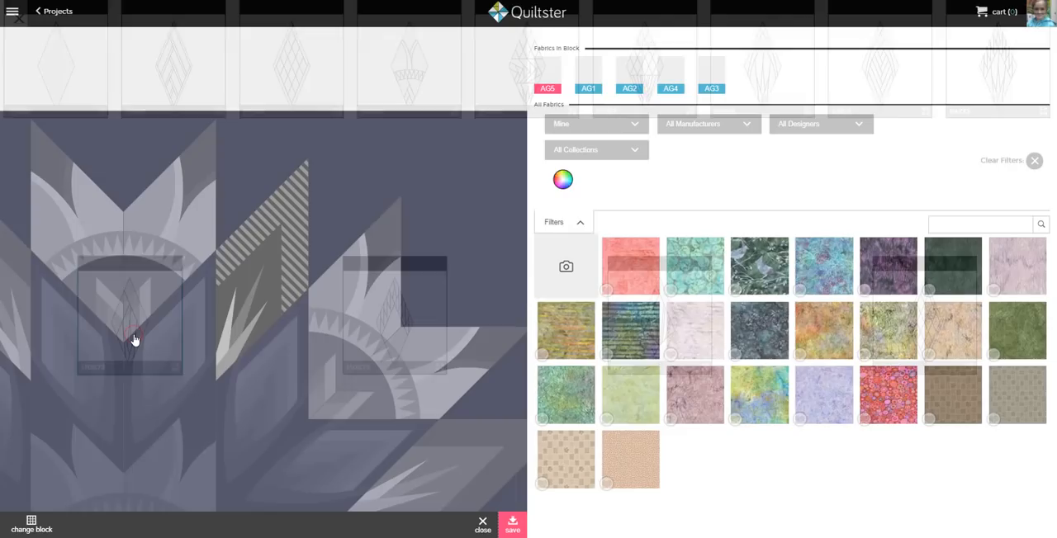
click(512, 525)
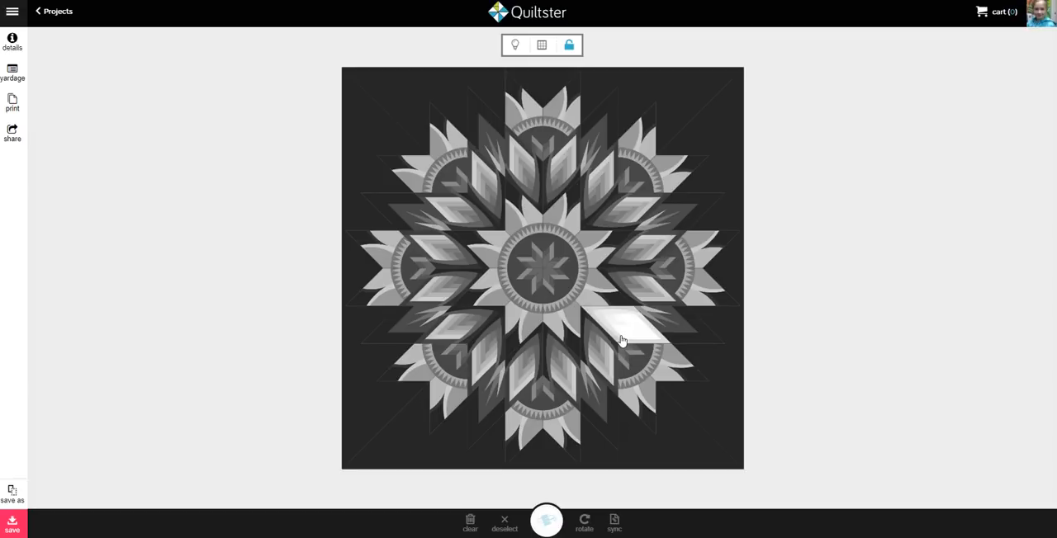
Select a single center star diamond, lock the groups to select the whole center star and inner diamonds, and unlock the groups again
click(567, 224)
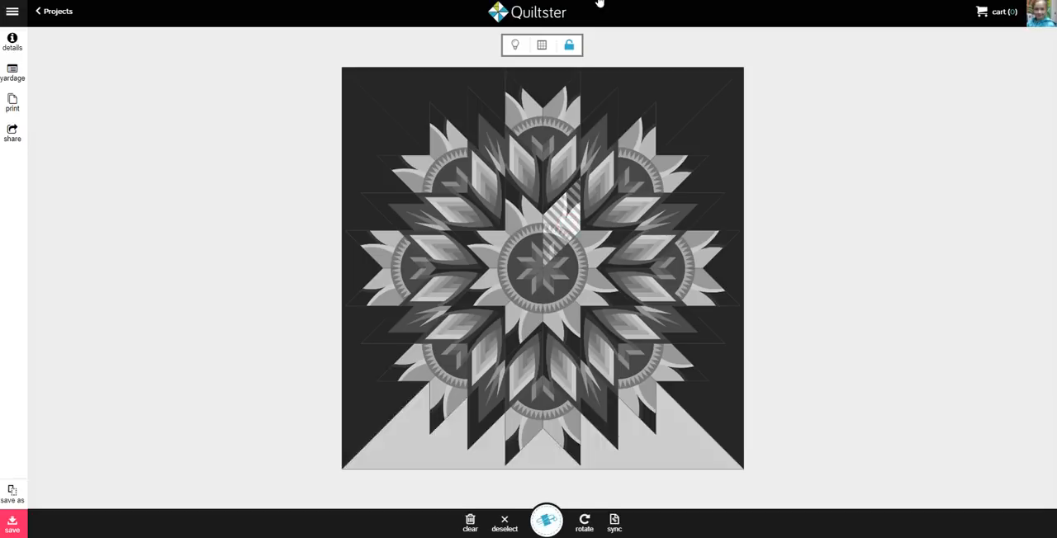
click(569, 50)
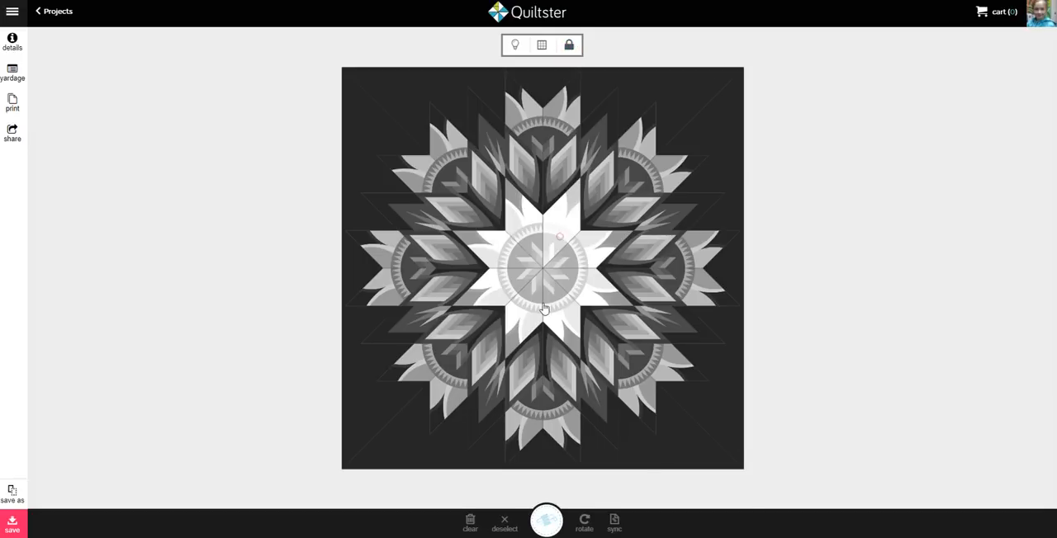
click(560, 238)
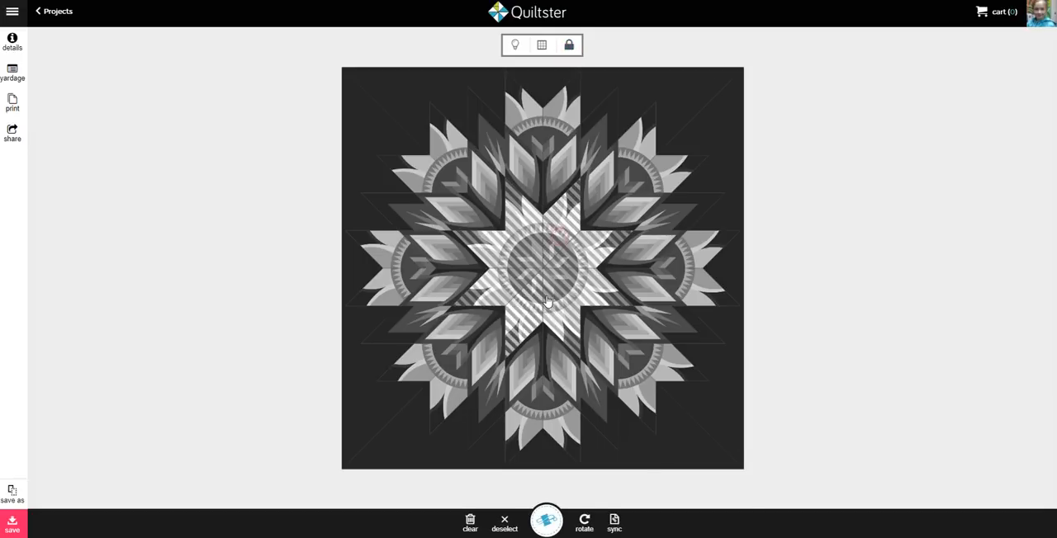
click(559, 175)
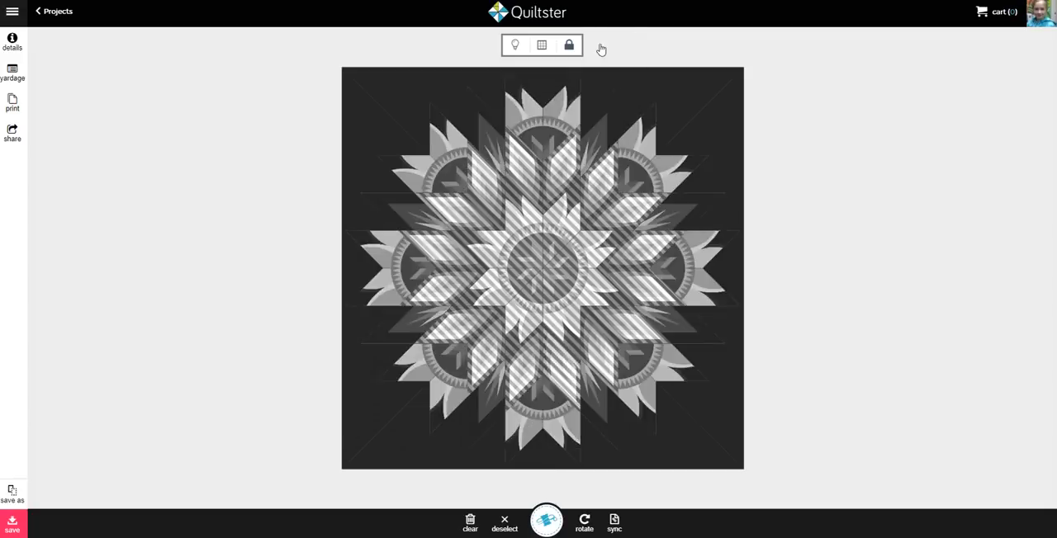
click(572, 46)
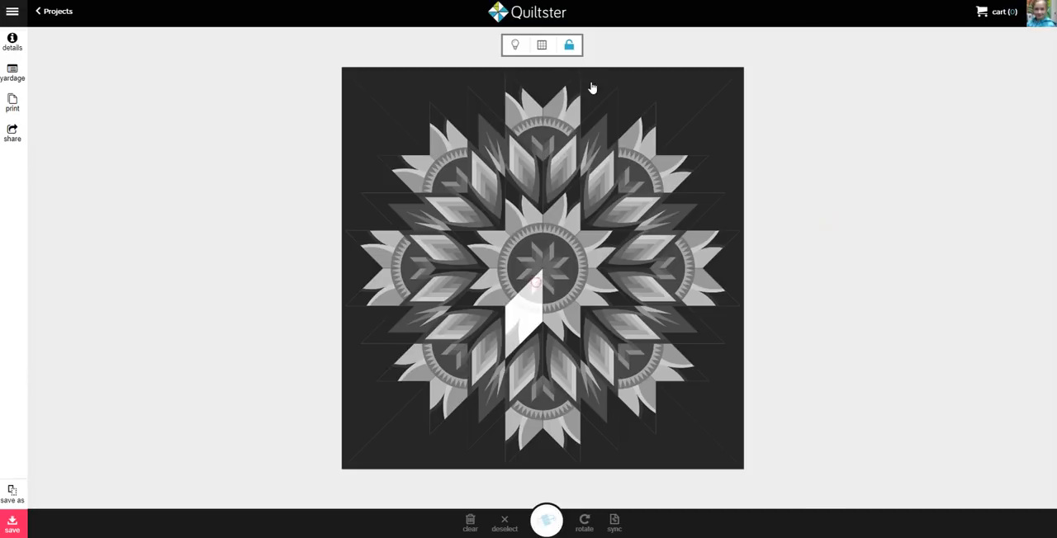
Lock the block groups, select the whole center star group, and open it for fabric editing
click(570, 45)
click(532, 235)
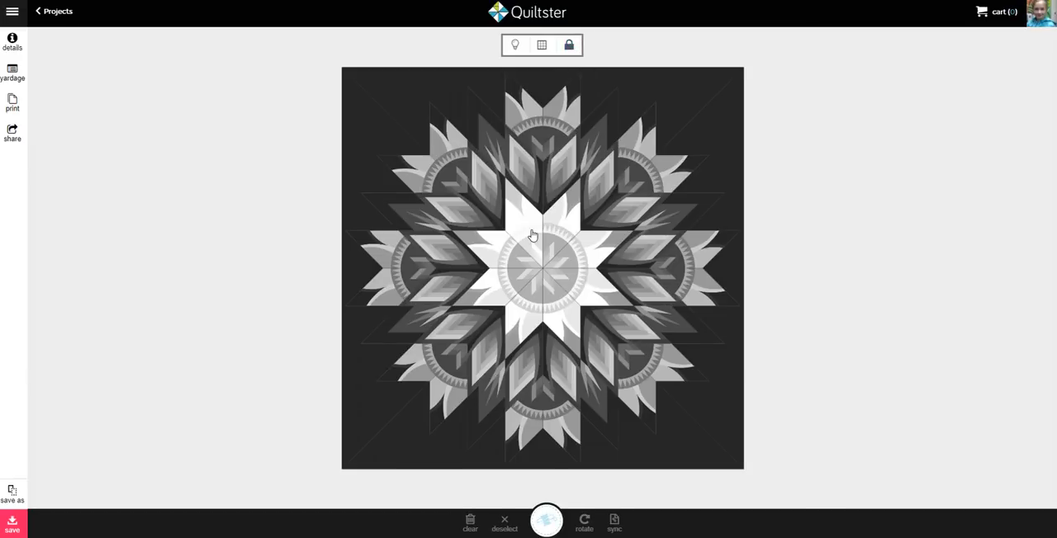
click(573, 181)
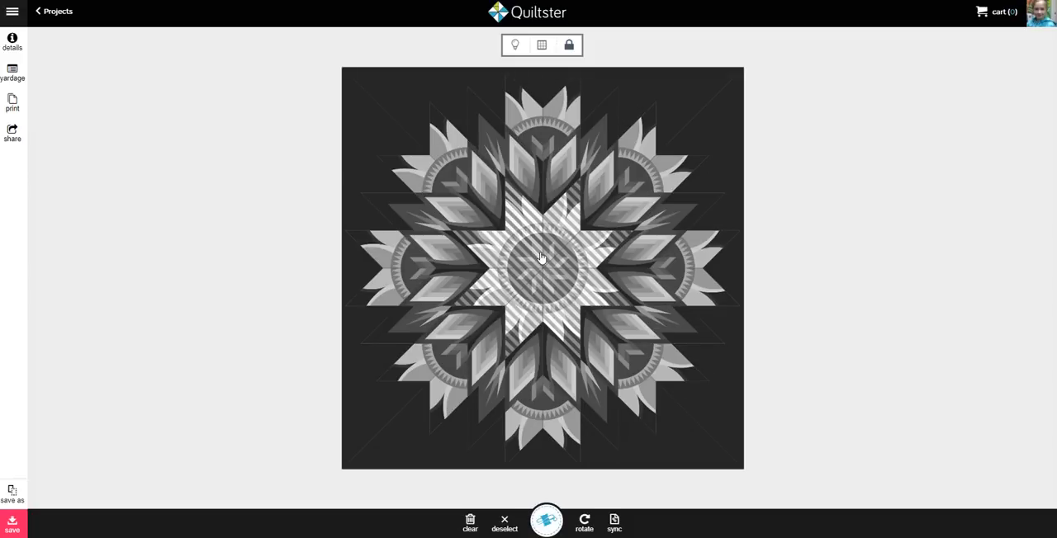
click(546, 522)
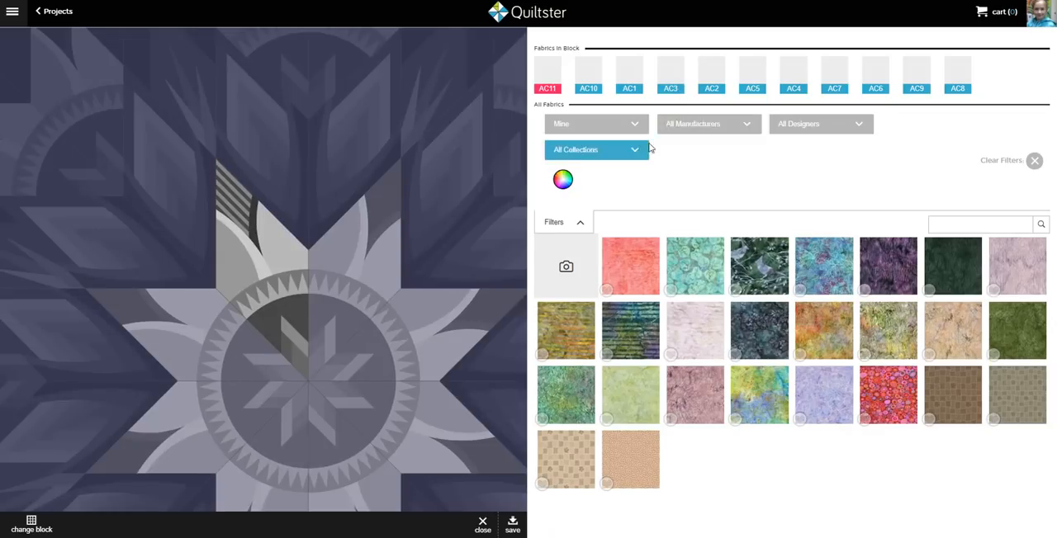
Filter the fabric library by the manufacturer Andover Fabrics
click(693, 123)
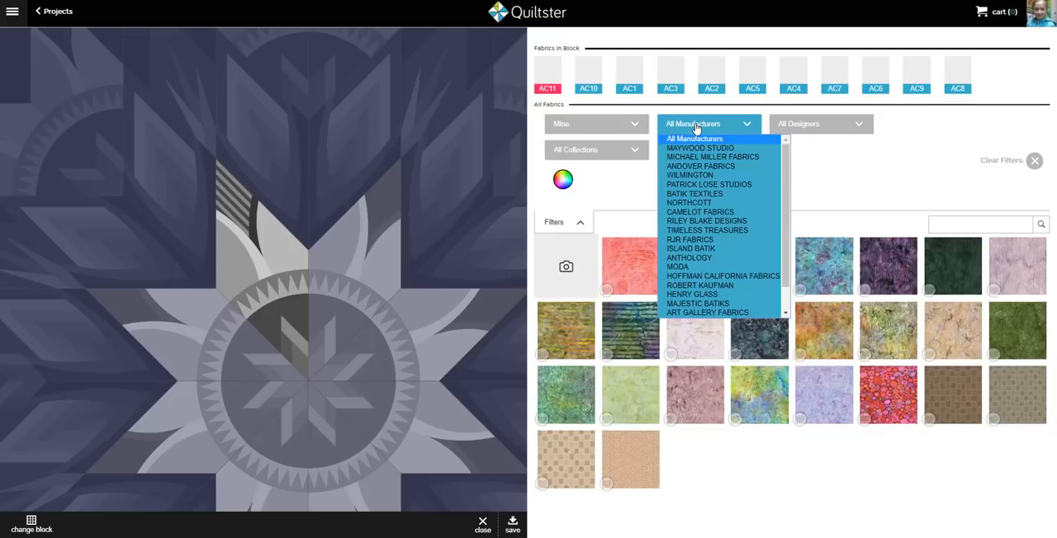
click(694, 139)
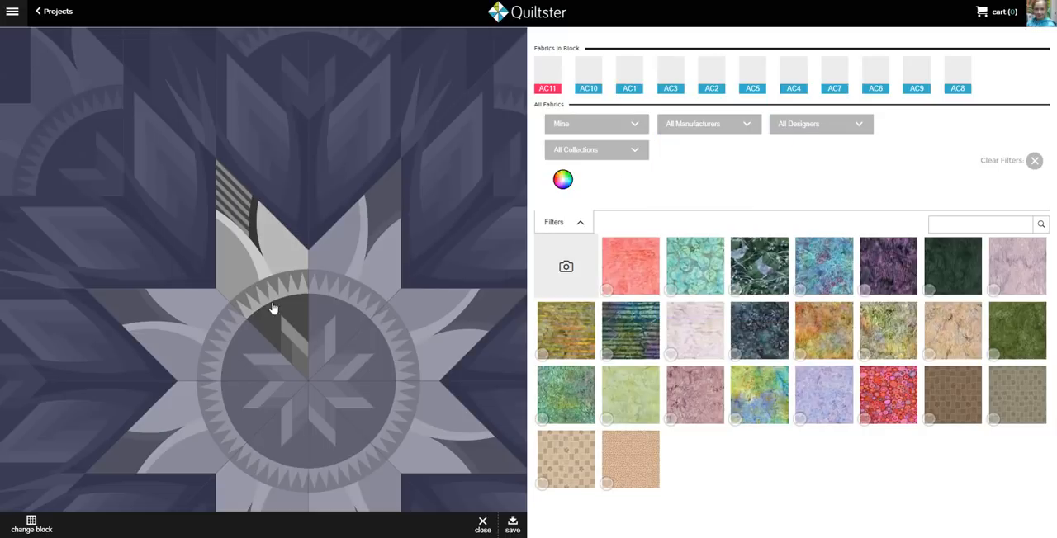
click(715, 128)
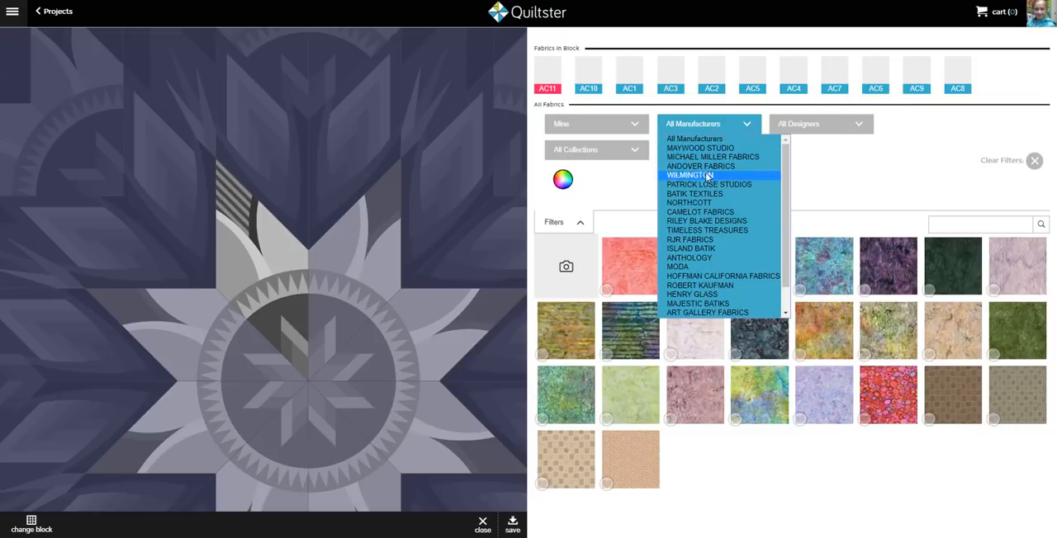
scroll(699, 282, down, 1)
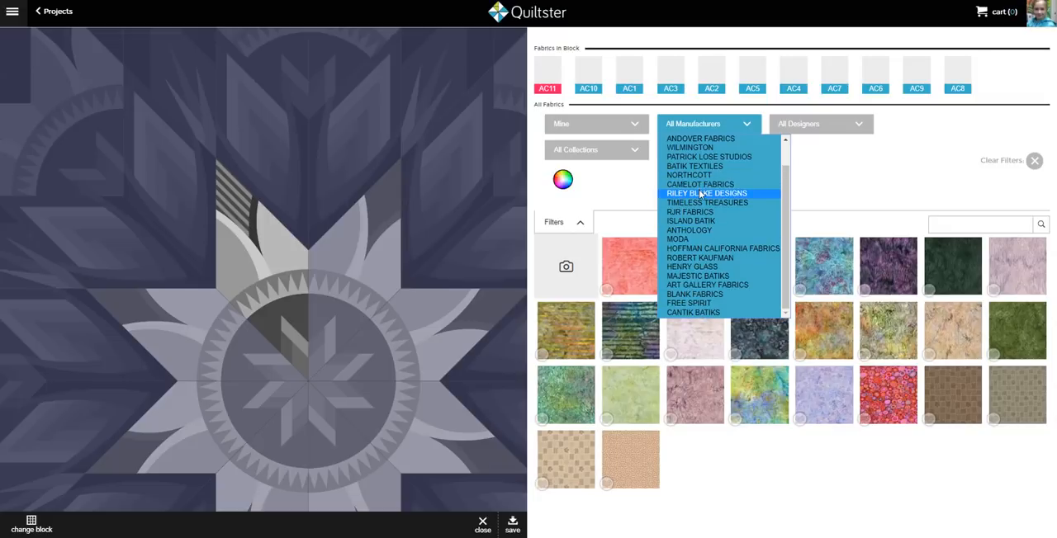
scroll(703, 202, up, 1)
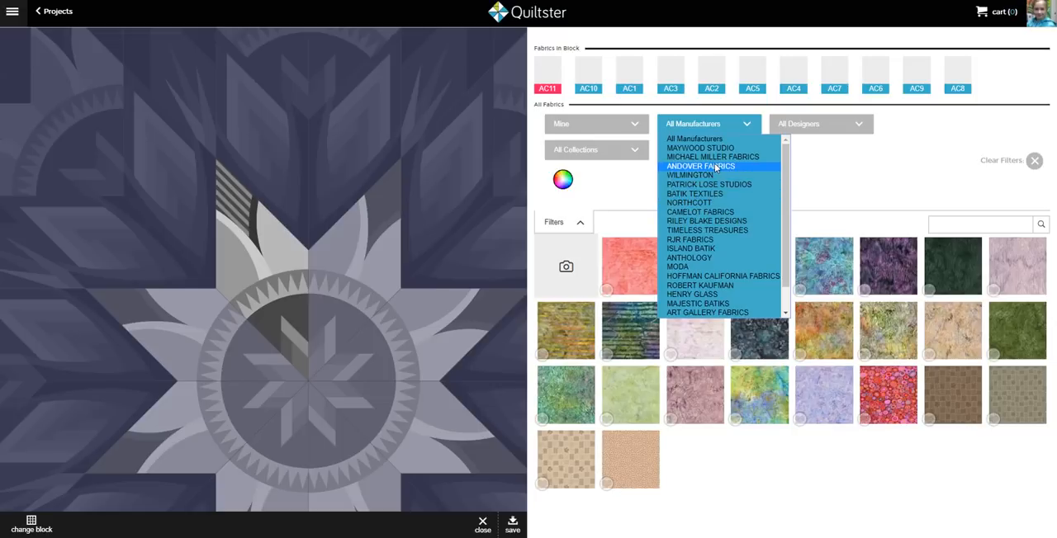
click(716, 168)
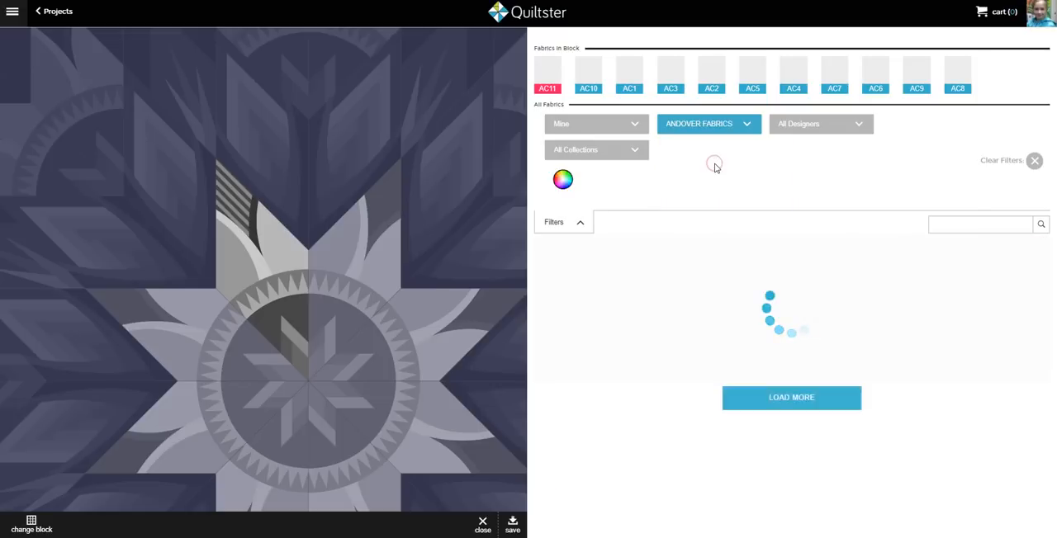
Narrow the fabrics to designer Edyta Sitar and the Something Blue collection, and load the remaining fabrics
click(804, 126)
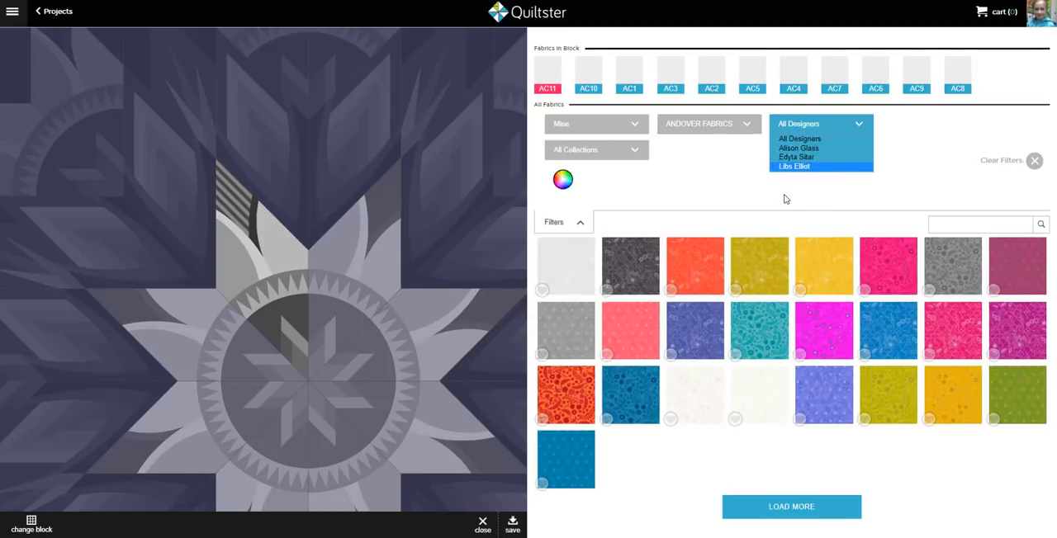
click(792, 157)
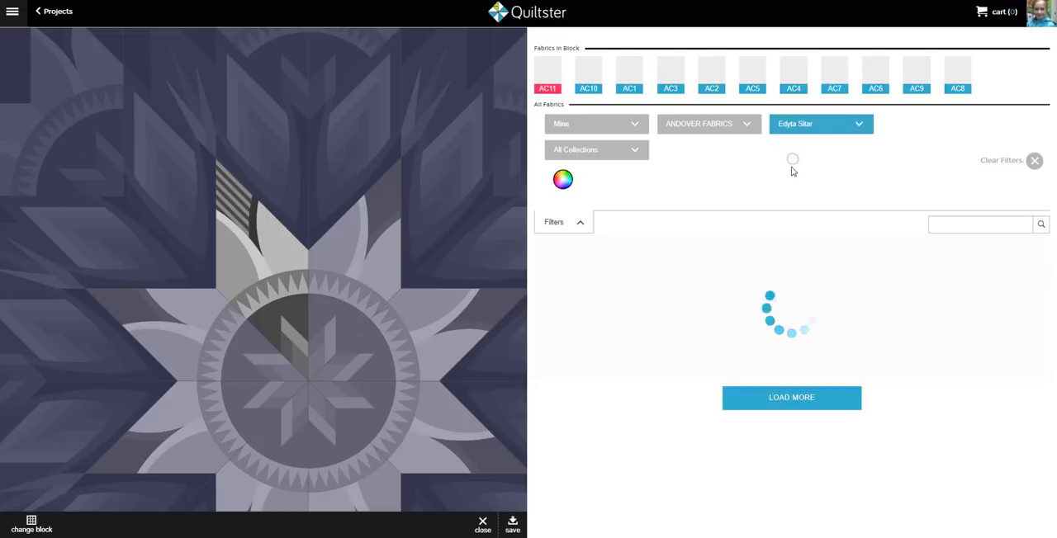
click(636, 152)
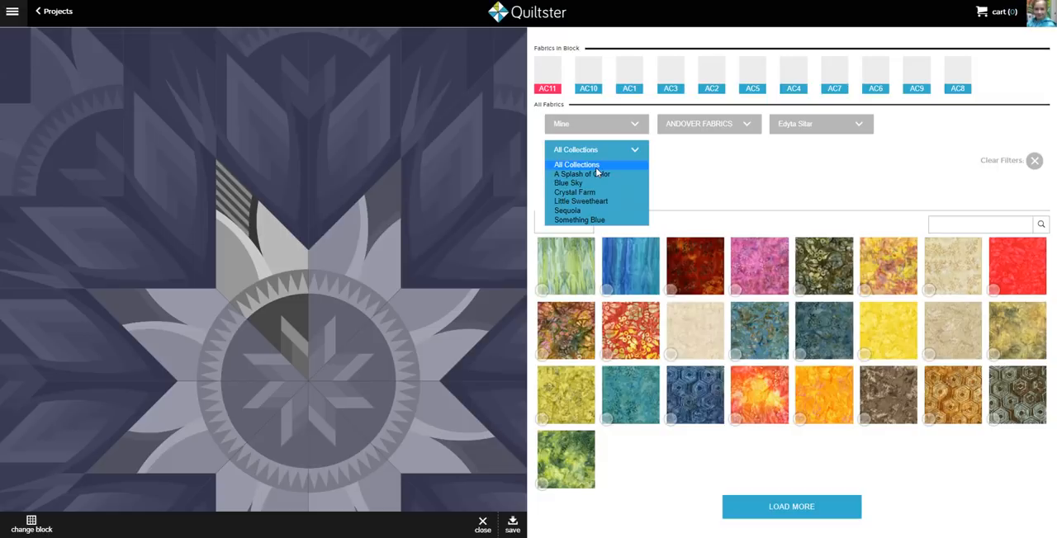
click(597, 220)
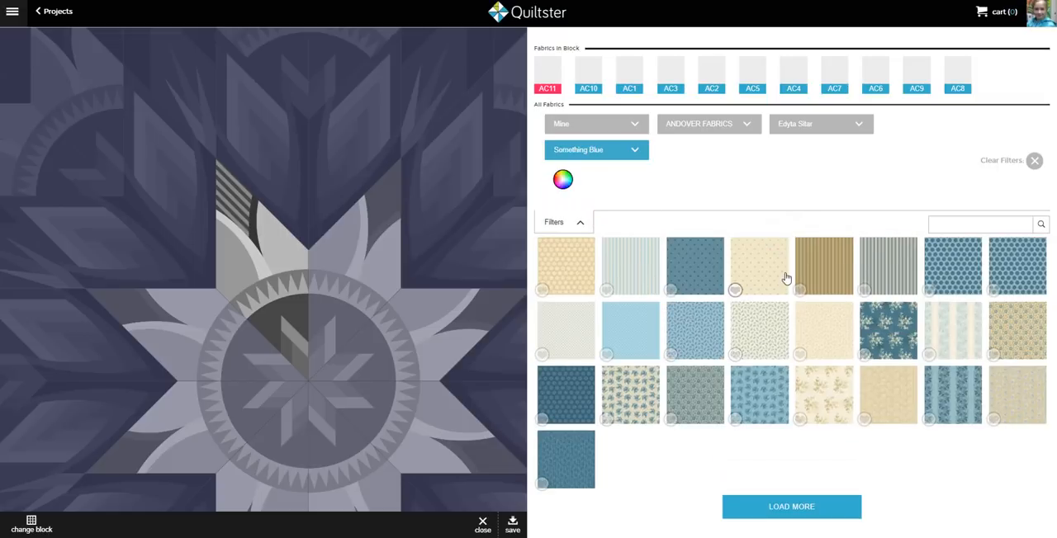
click(763, 505)
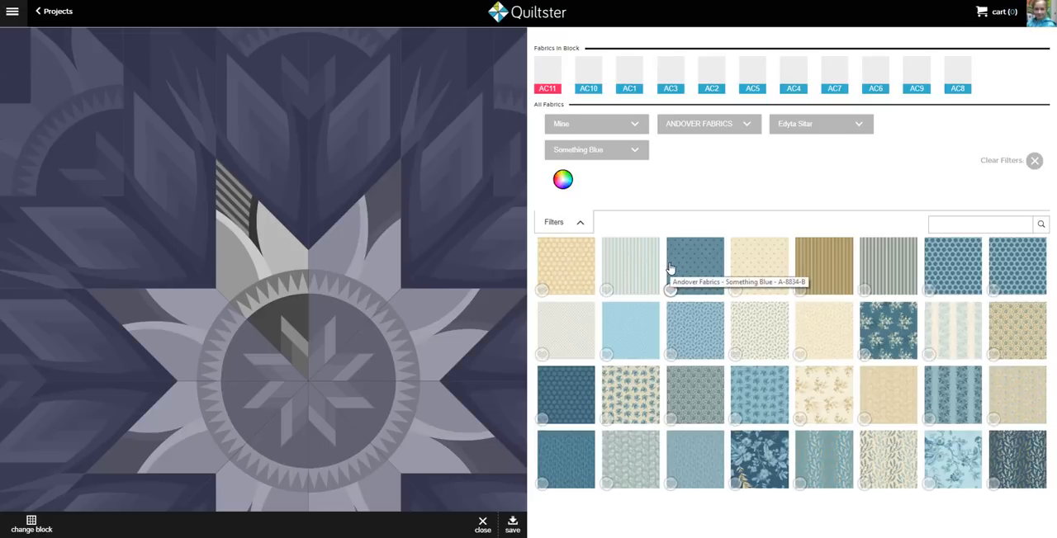
Fill the center circle background AC1 with the tan dotted fabric and the outer petal AC7 with the gray-green floral
click(297, 310)
click(562, 257)
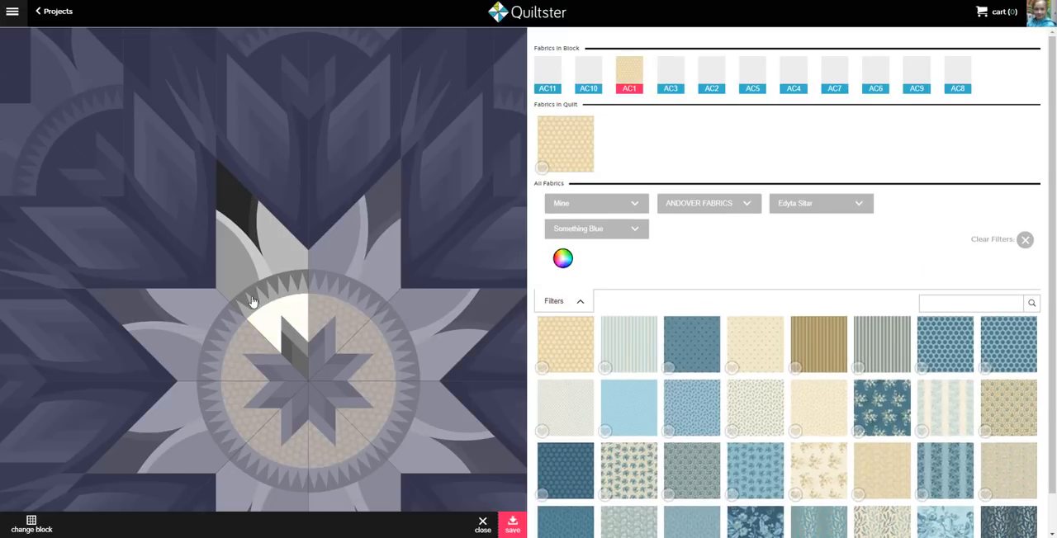
click(236, 273)
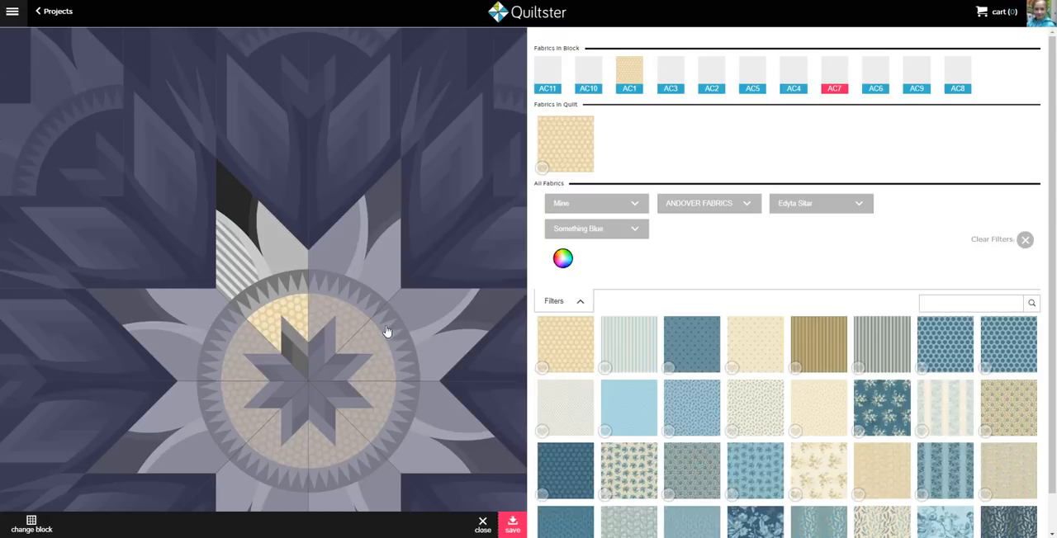
click(692, 481)
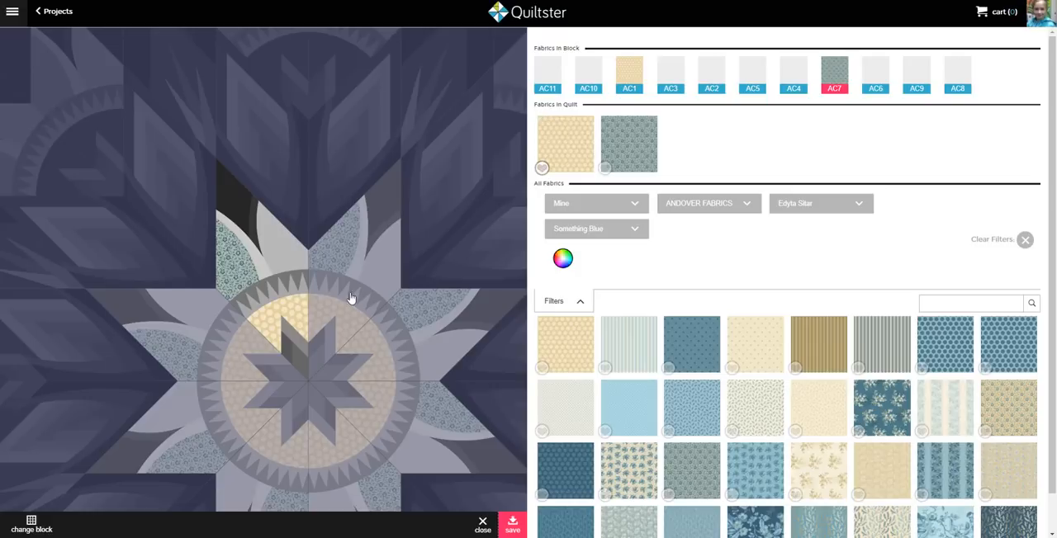
Examine which parts of the block the patches AC9, AC5, AC6, and AC3 cover by selecting them in the block and the fabric list
click(280, 244)
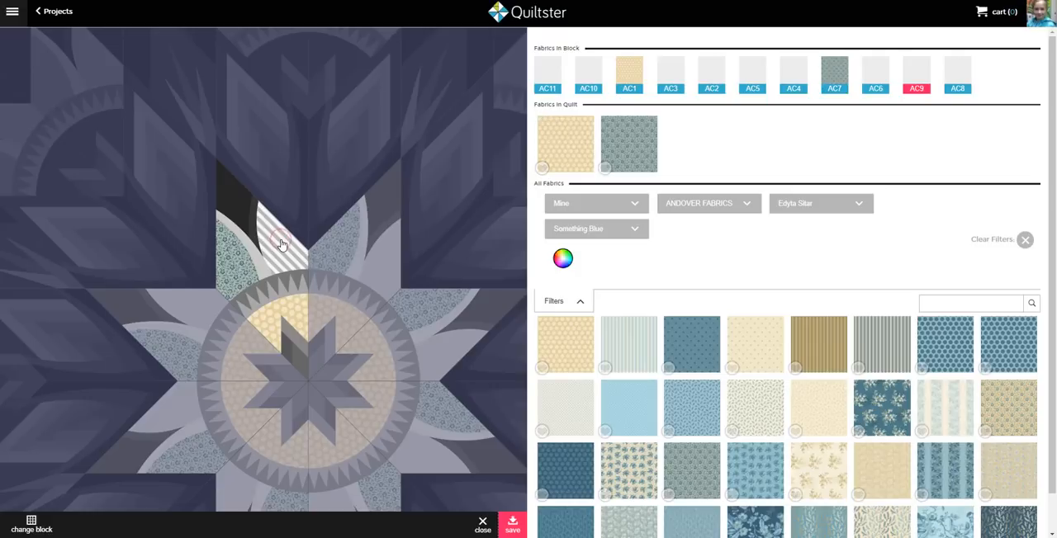
click(752, 81)
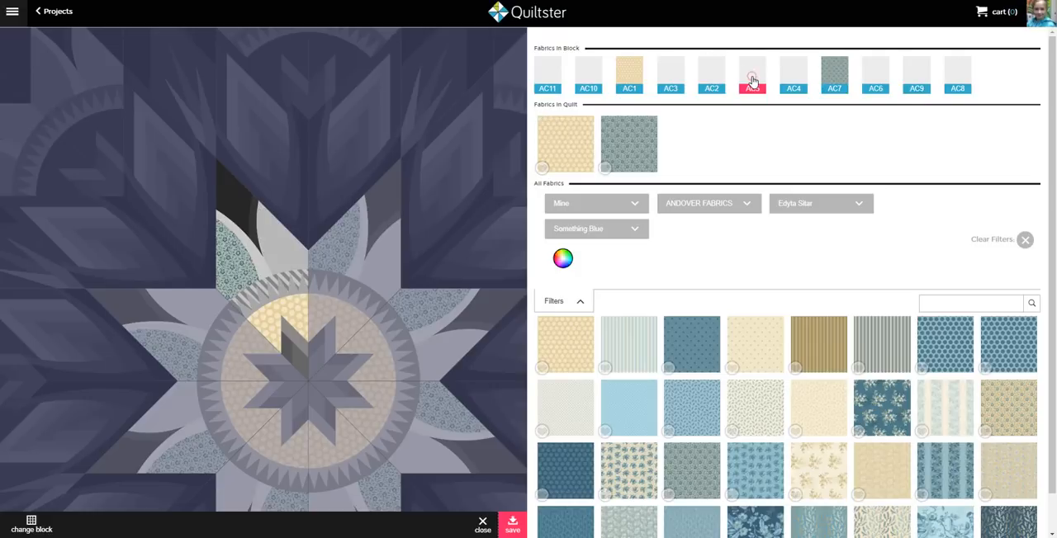
click(266, 303)
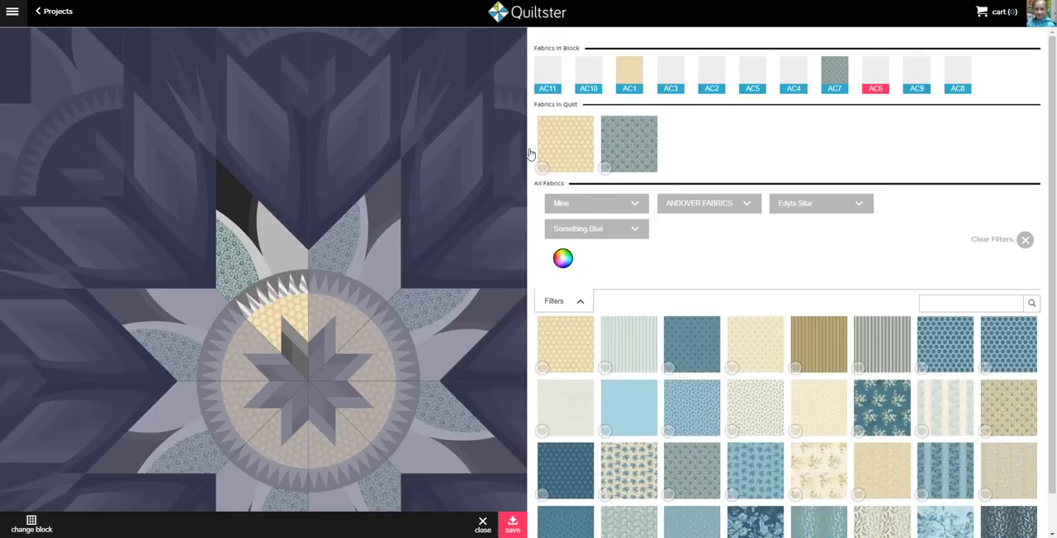
click(753, 71)
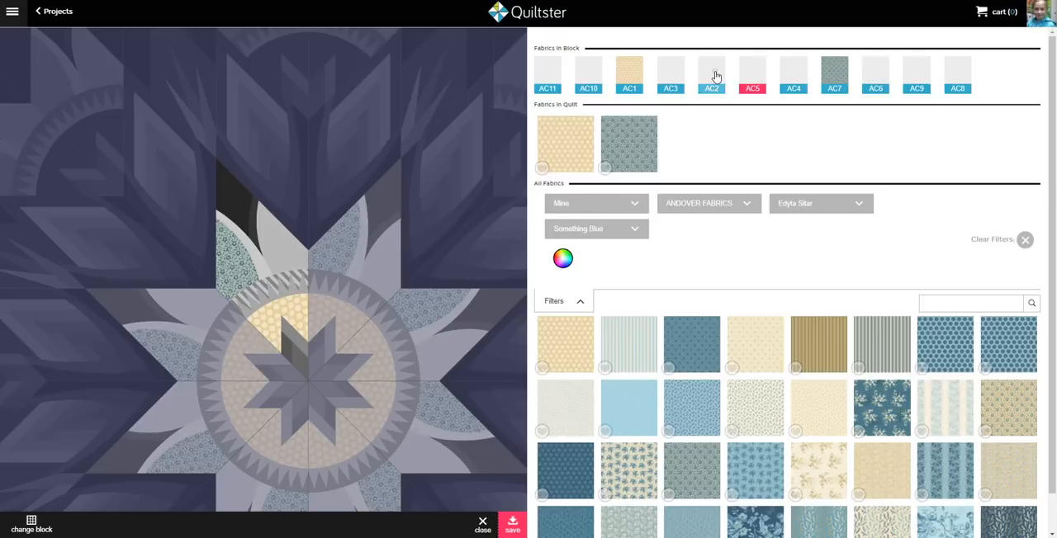
click(672, 73)
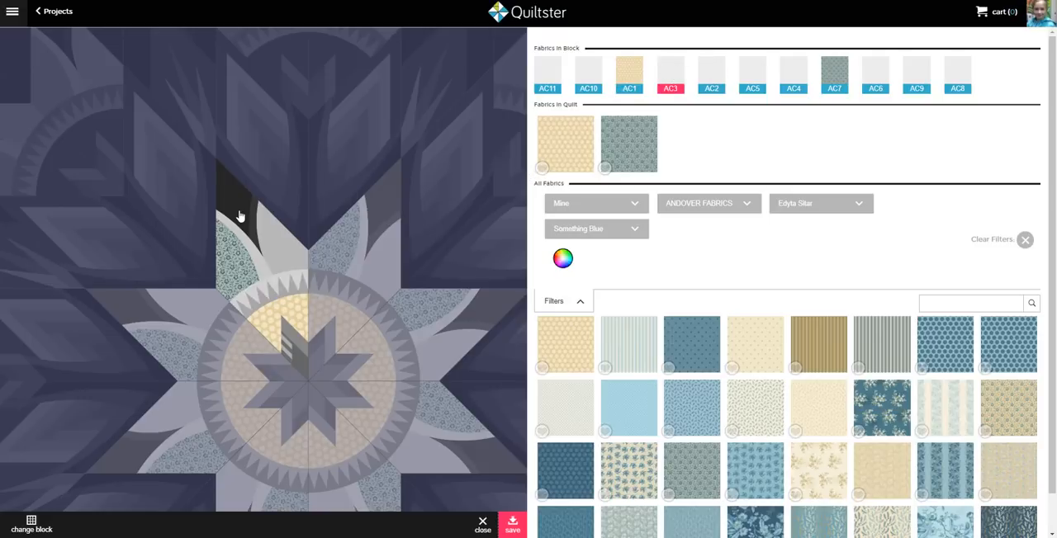
Fill both curved petal edges, AC8 and AC10, with the dark teal fabric with cream floral sprigs
click(265, 269)
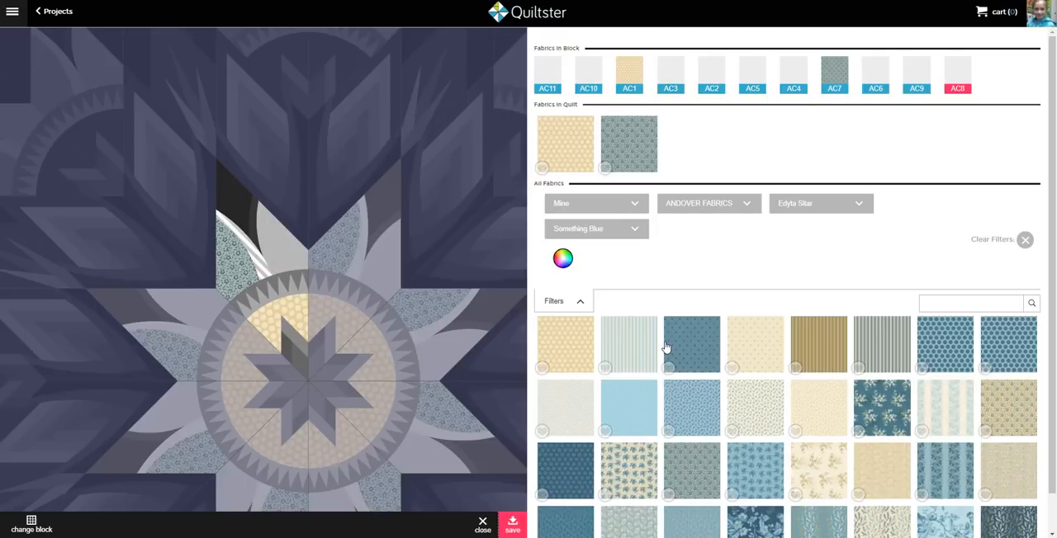
scroll(666, 347, down, 1)
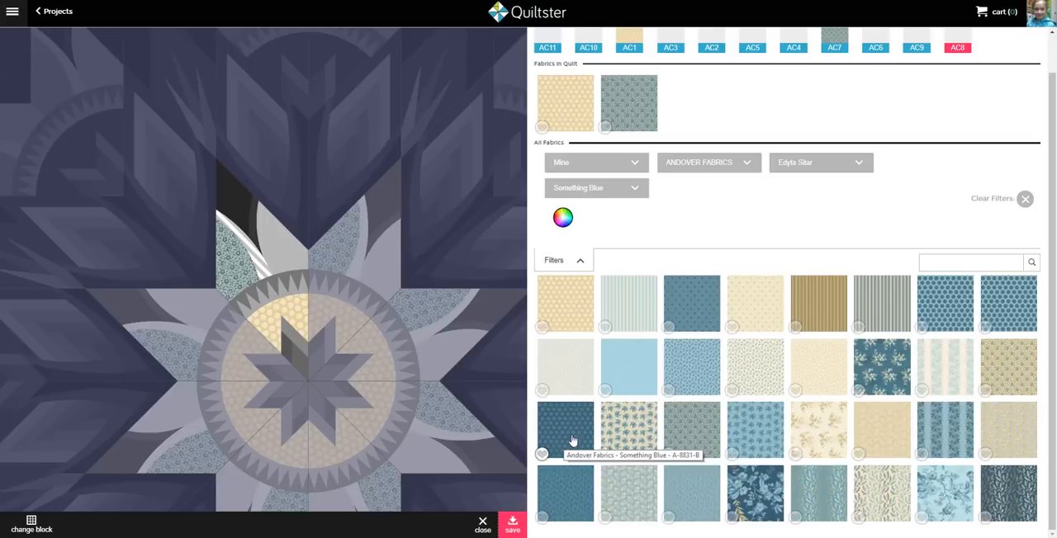
click(869, 376)
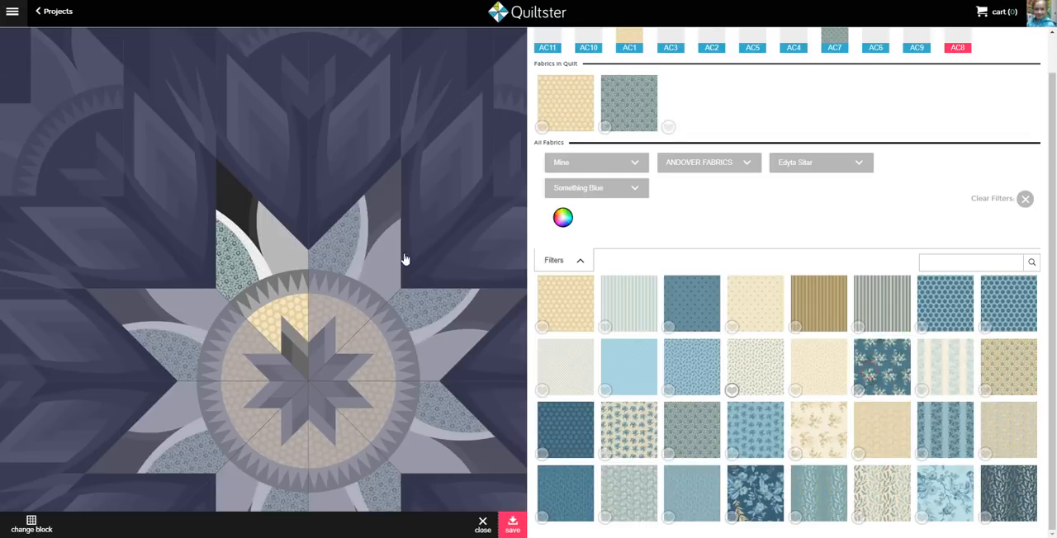
click(254, 222)
click(879, 370)
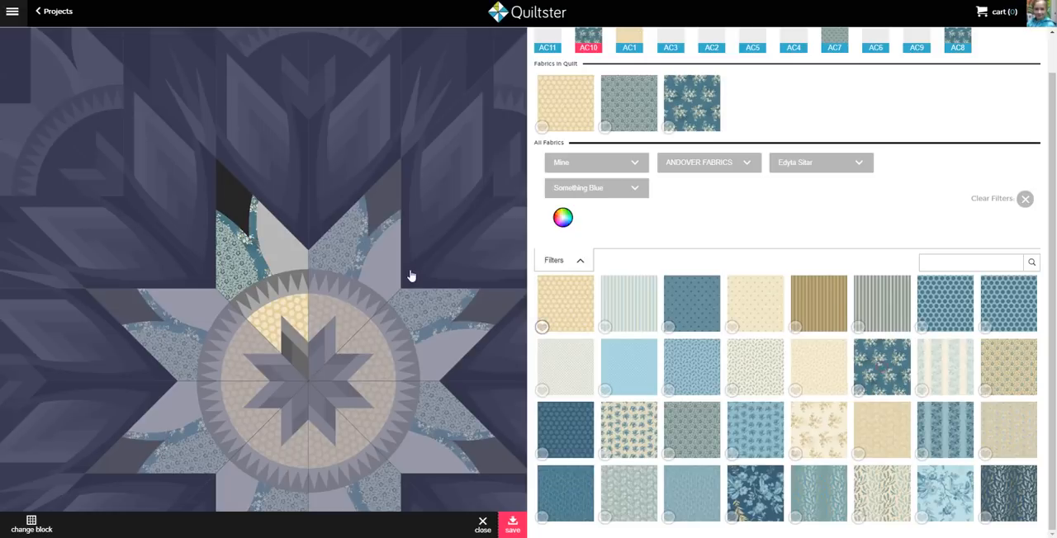
Fill the inner petal AC9 with cream print A-8832-W and the star tip background AC11 with the plain light blue fabric
click(281, 247)
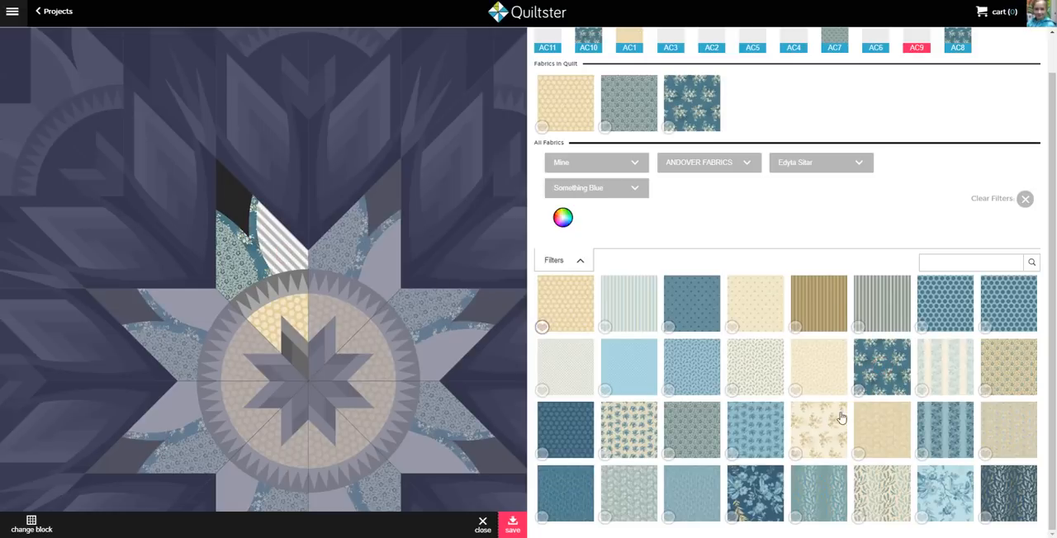
click(766, 373)
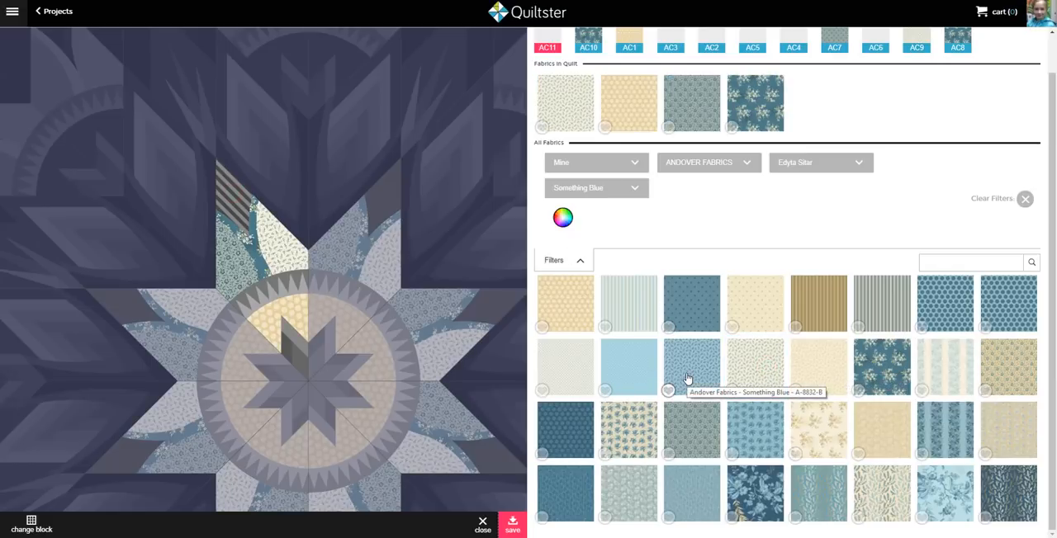
click(649, 380)
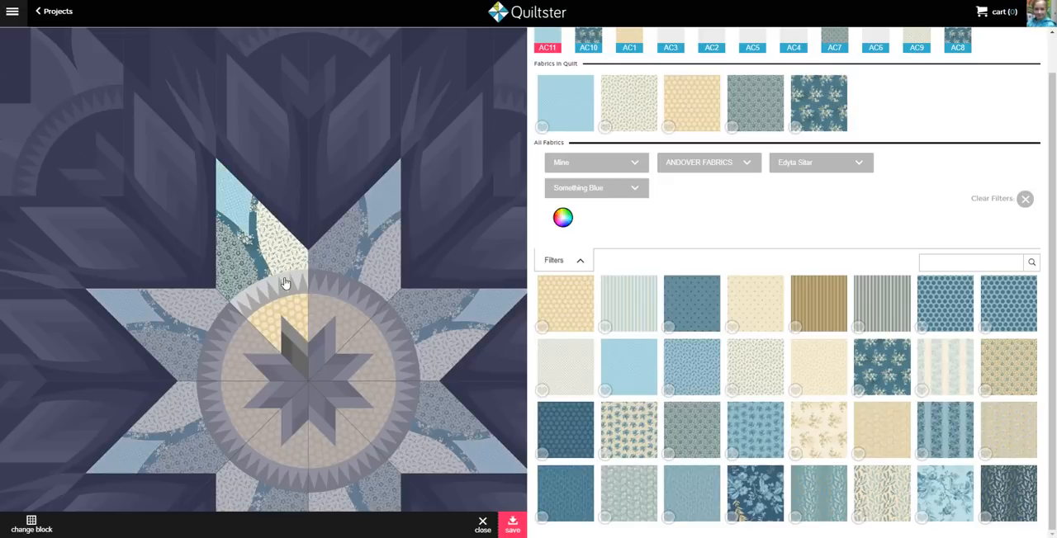
Fill the ring's outer teeth AC5 with the dark blue dotted fabric and its inner teeth AC6 with the tan dotted fabric
click(289, 283)
click(574, 439)
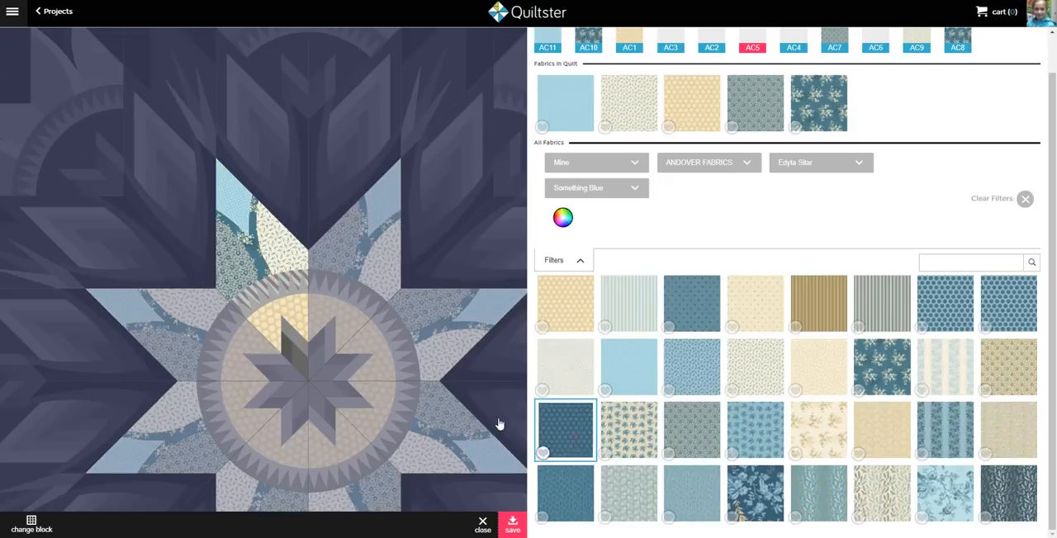
click(397, 308)
click(556, 303)
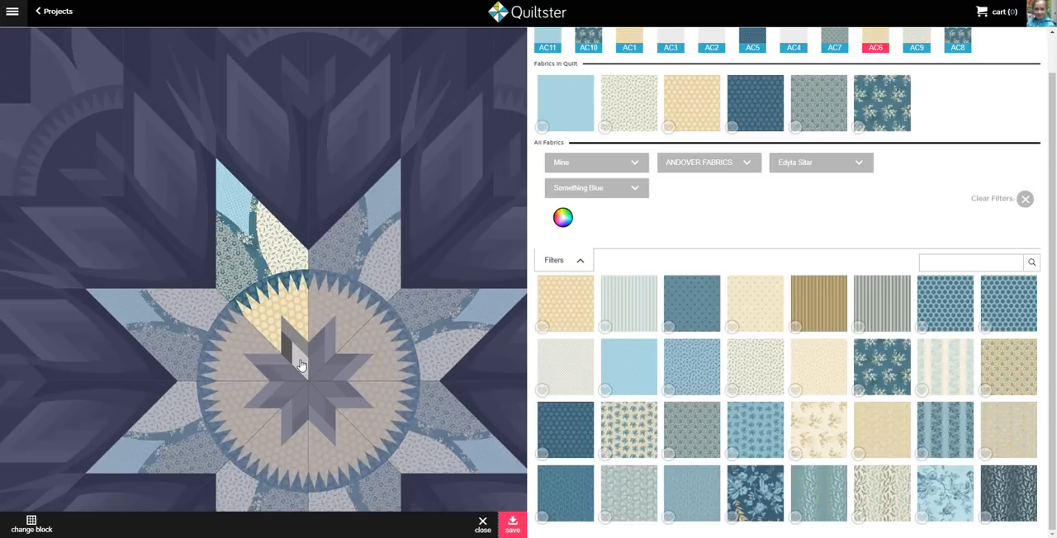
Fill the small star's inner diamond AC2 with the light blue floral and its outer parts AC3 and AC4 with the medium blue dotted fabric
click(742, 436)
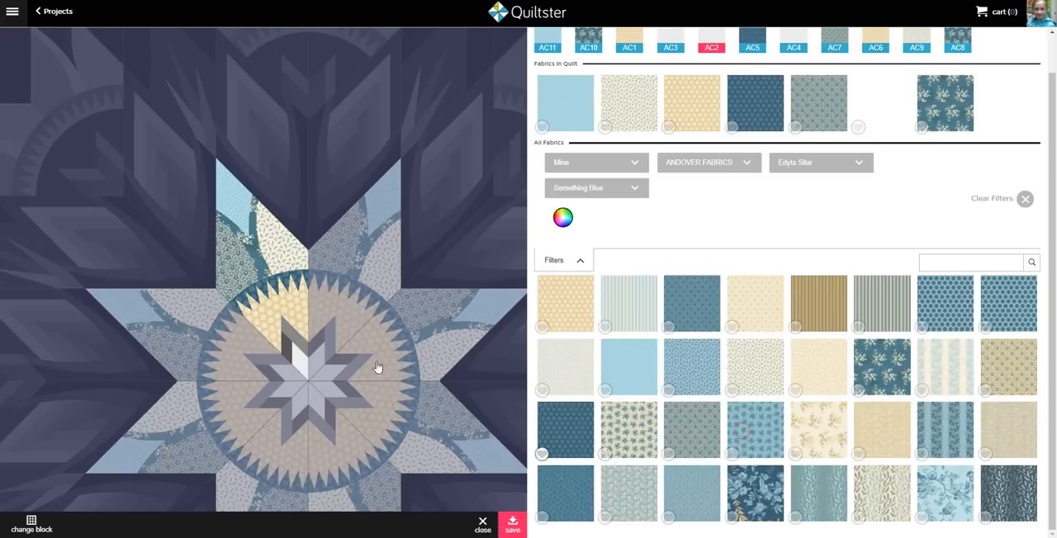
click(285, 363)
click(285, 355)
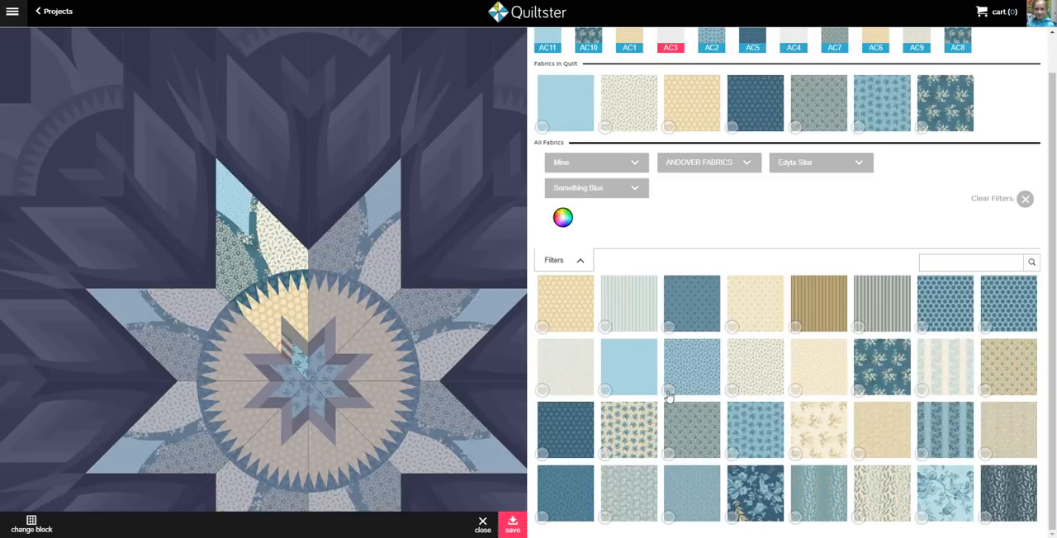
click(701, 305)
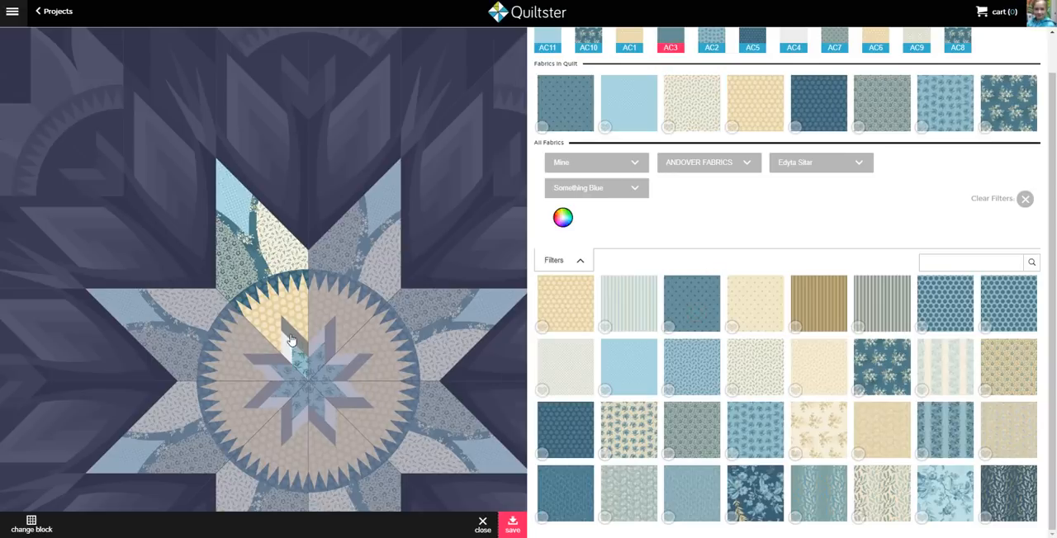
click(679, 315)
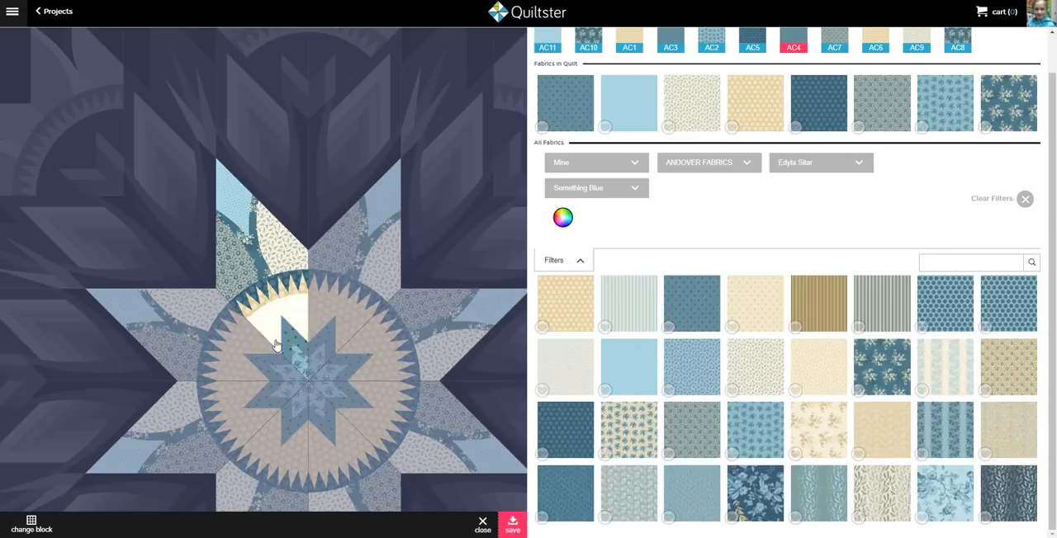
Save the star's coloring and, with the blocks ungrouped, open every other diamond of the center star for separate coloring
click(513, 527)
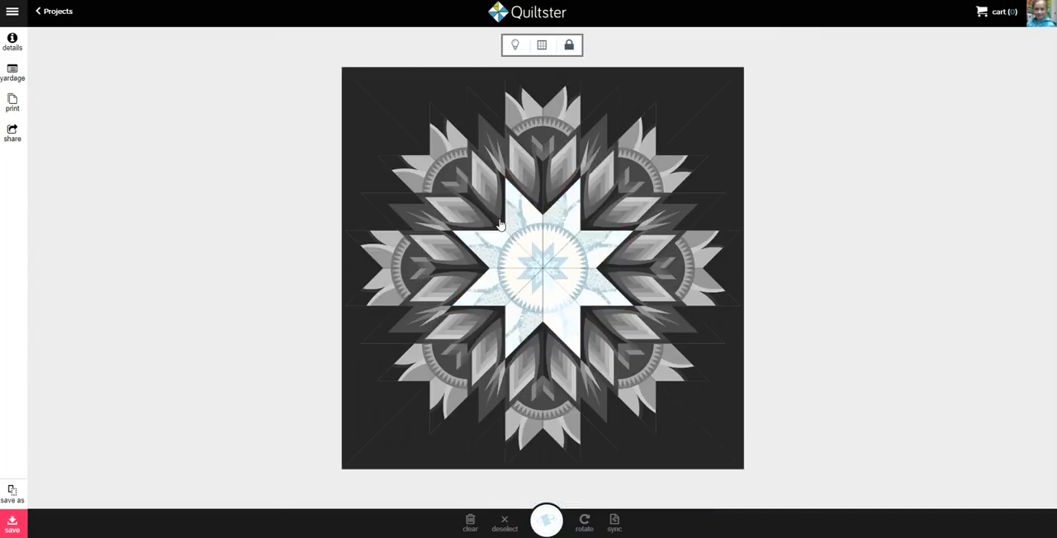
click(570, 47)
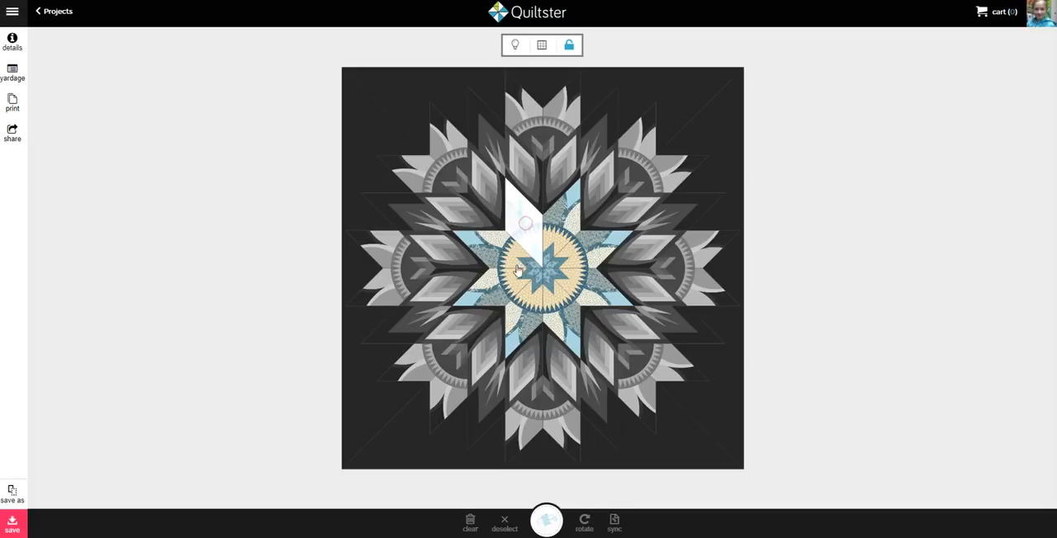
click(525, 224)
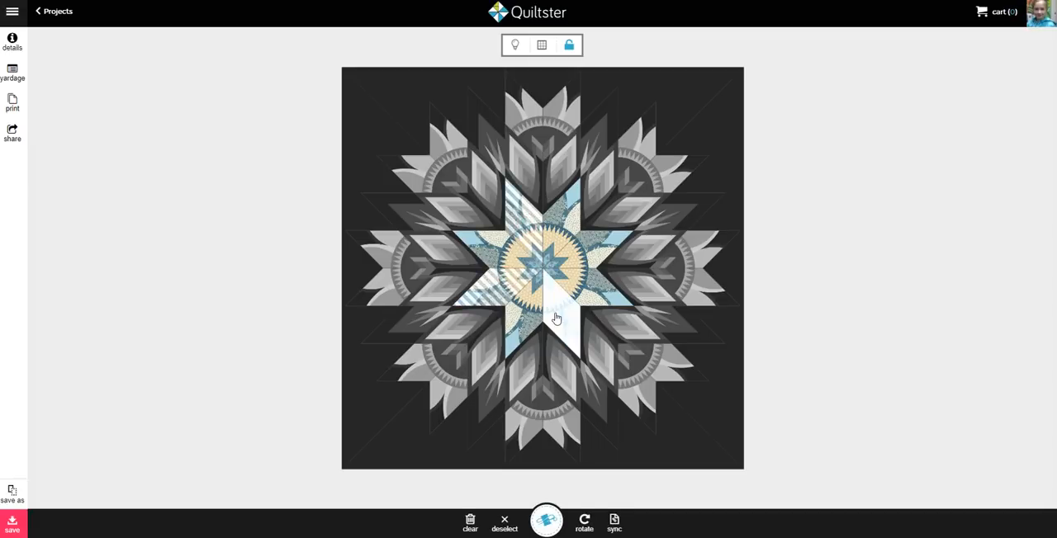
click(558, 312)
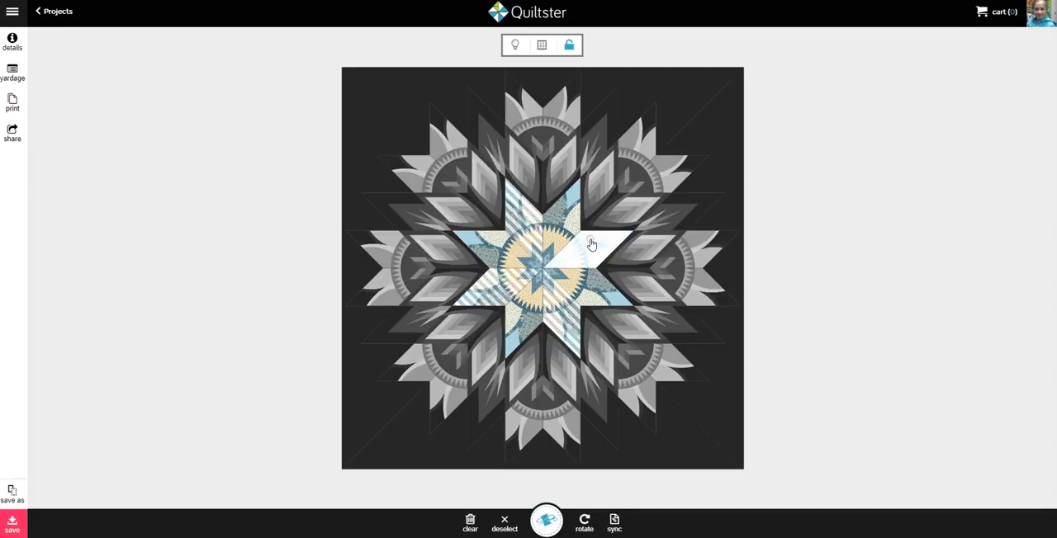
click(592, 244)
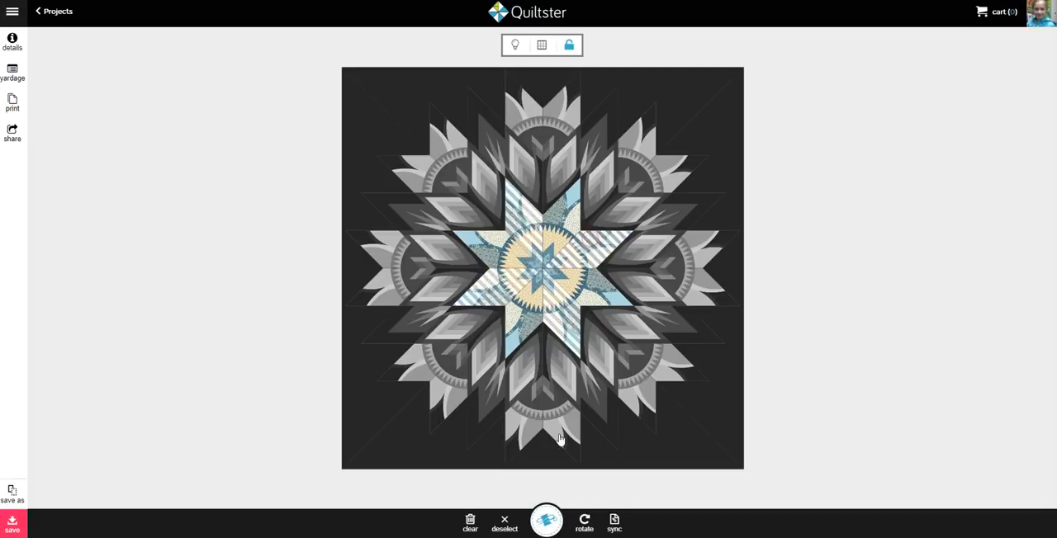
click(545, 522)
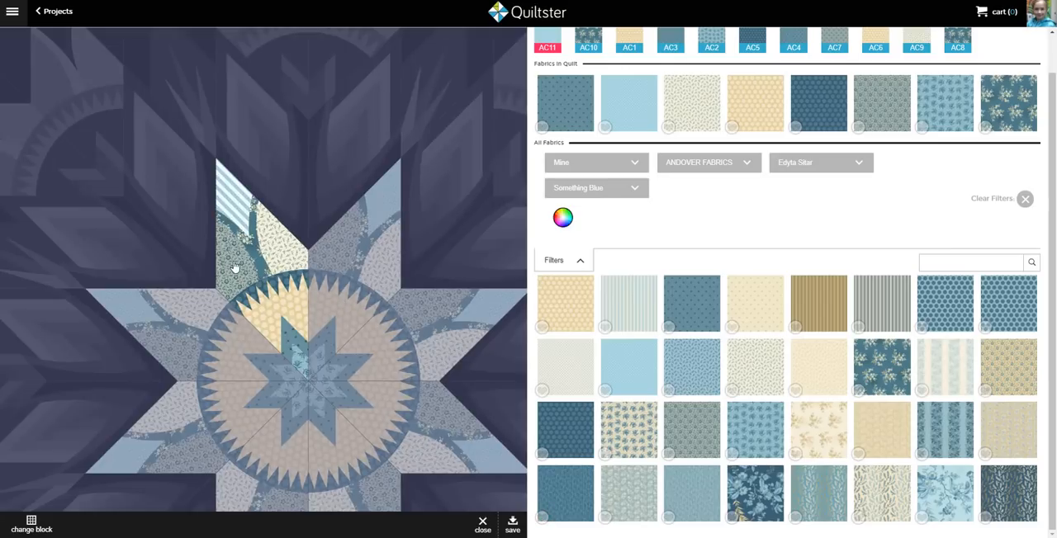
Swap the petal fabrics: fill petal AC7 with the cream leaf print and petal AC9 with the gray-green floral
click(273, 267)
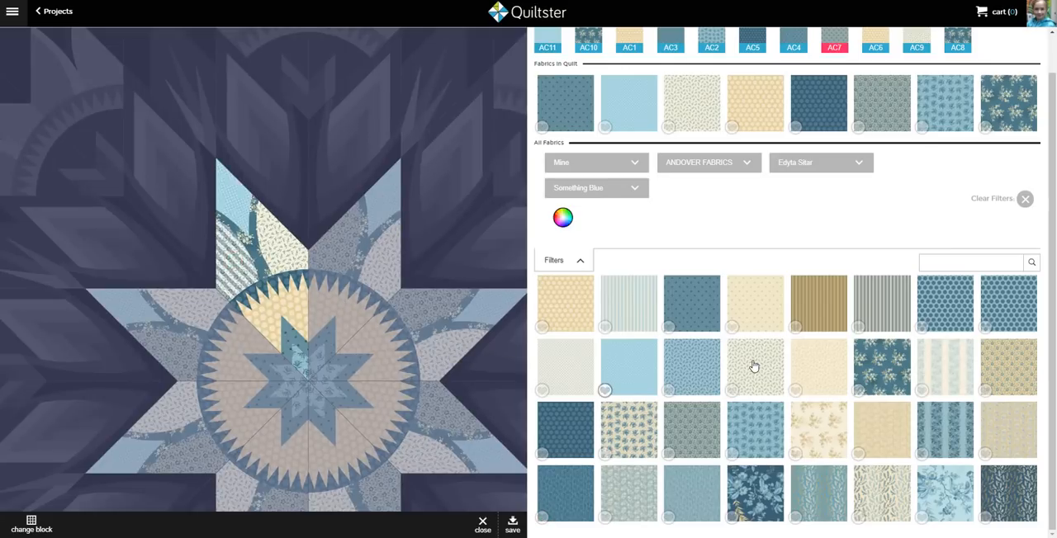
click(707, 94)
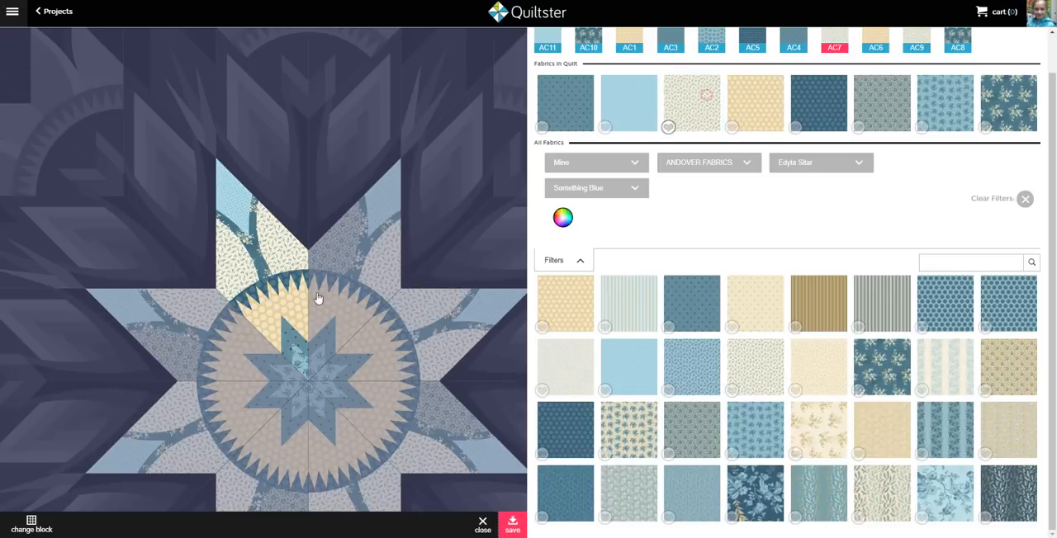
click(286, 261)
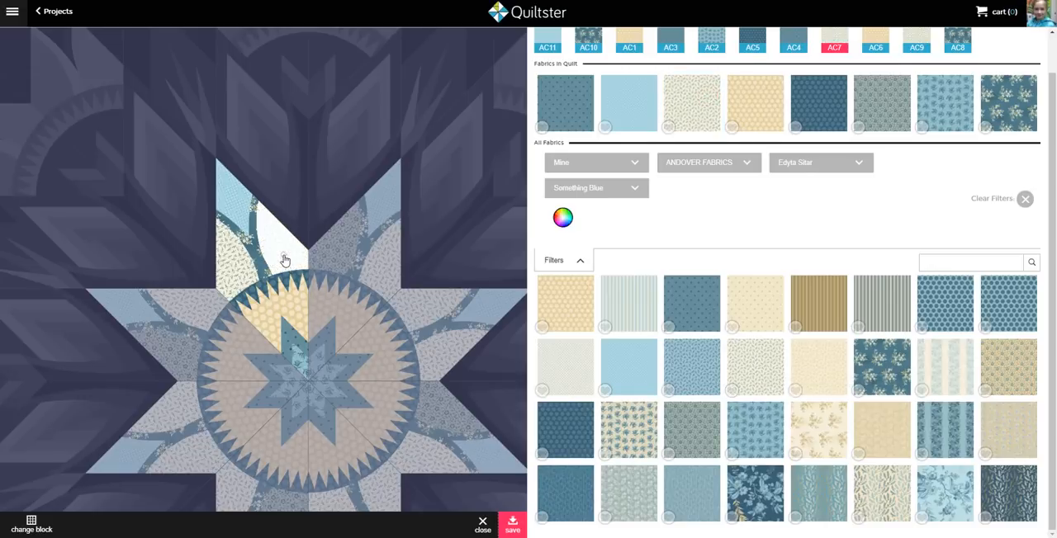
click(884, 104)
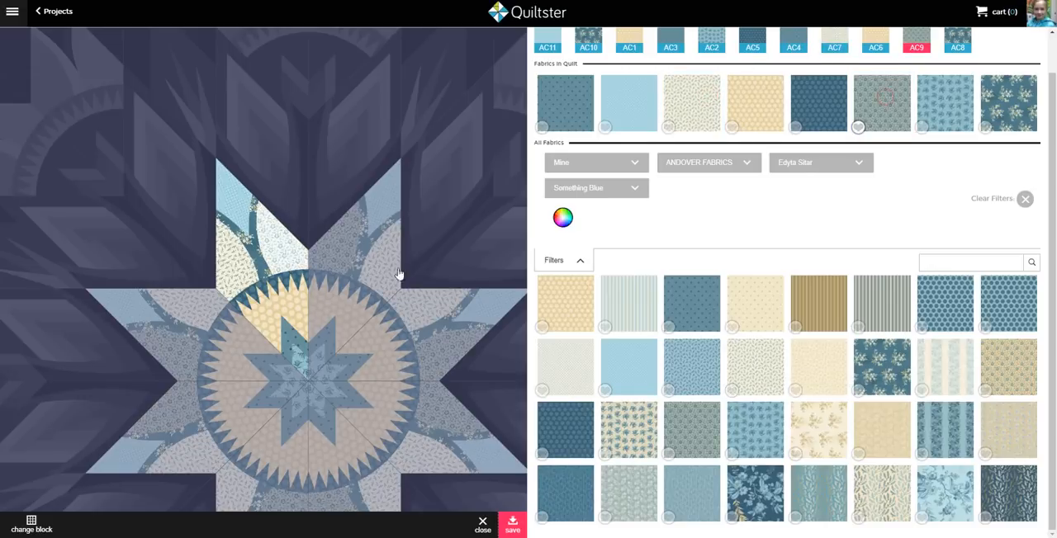
Fill the small star's inner diamond AC2 with the cream fabric with tan floral sprigs and save the block coloring
click(300, 364)
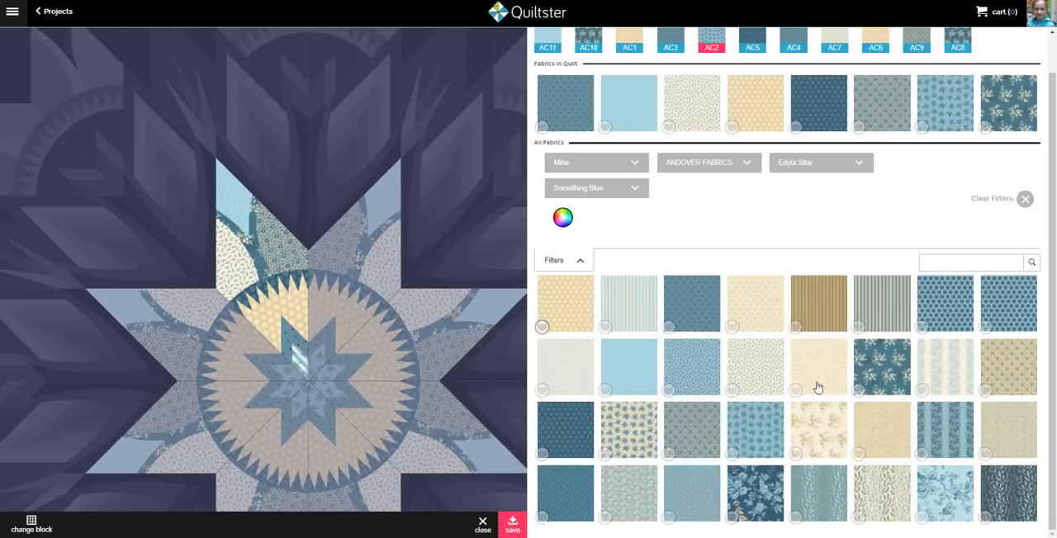
click(815, 436)
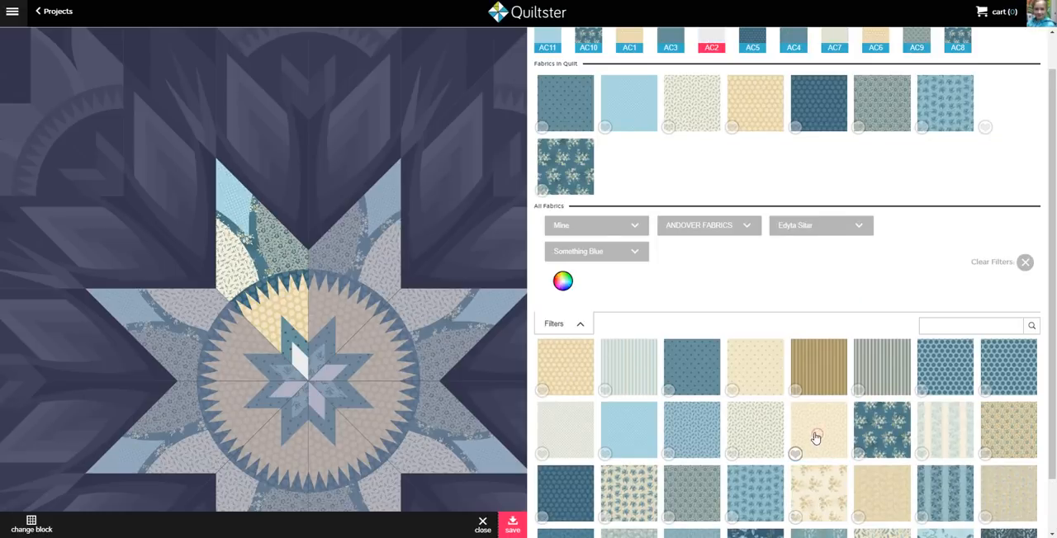
click(507, 522)
click(505, 524)
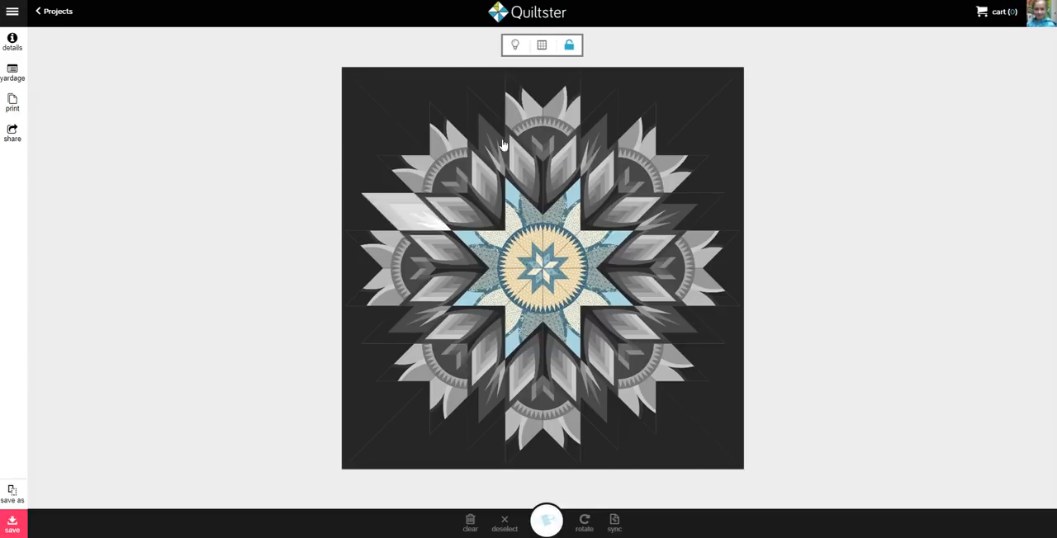
Group the matching blocks again and open the ring of gray chevron diamonds around the center star for coloring
click(568, 46)
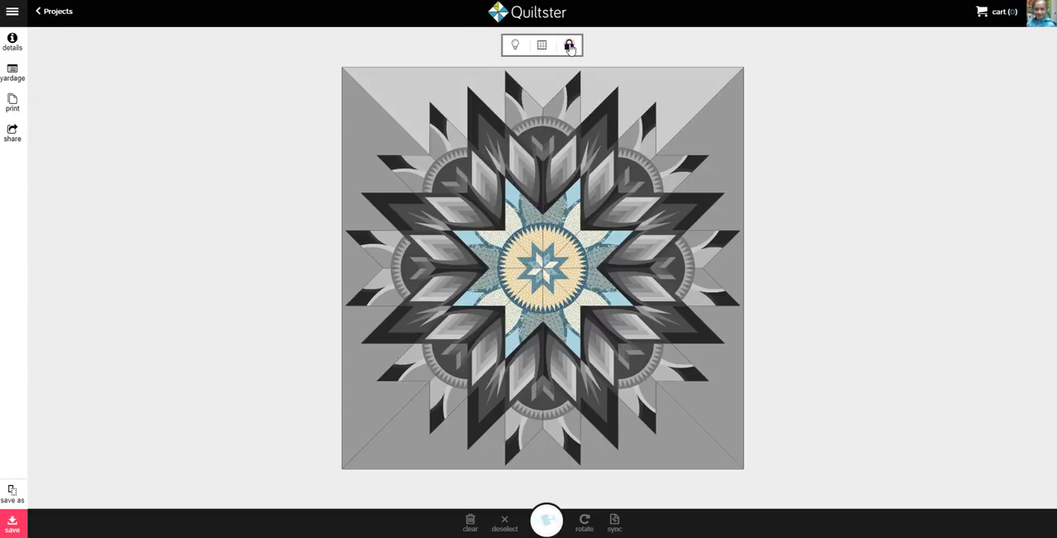
click(558, 168)
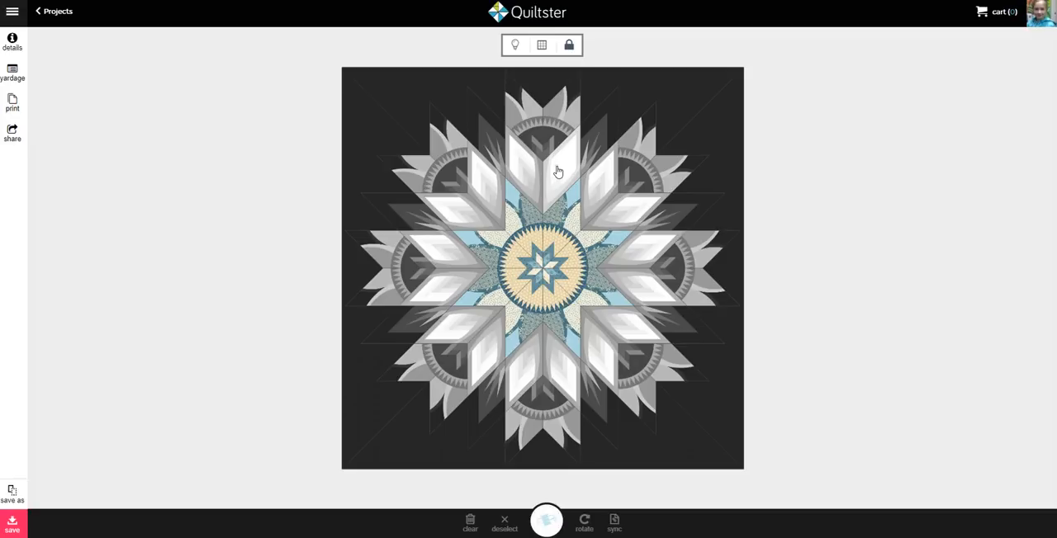
click(546, 522)
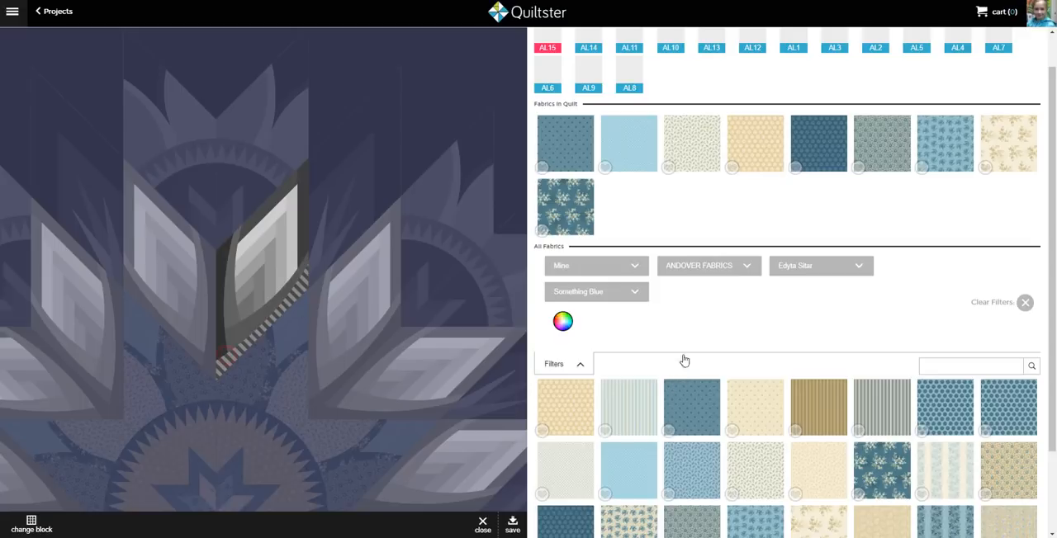
Fill the chevron diamond's inner background edges with the dark blue large floral and its curved strips with the light blue large floral
scroll(675, 397, down, 2)
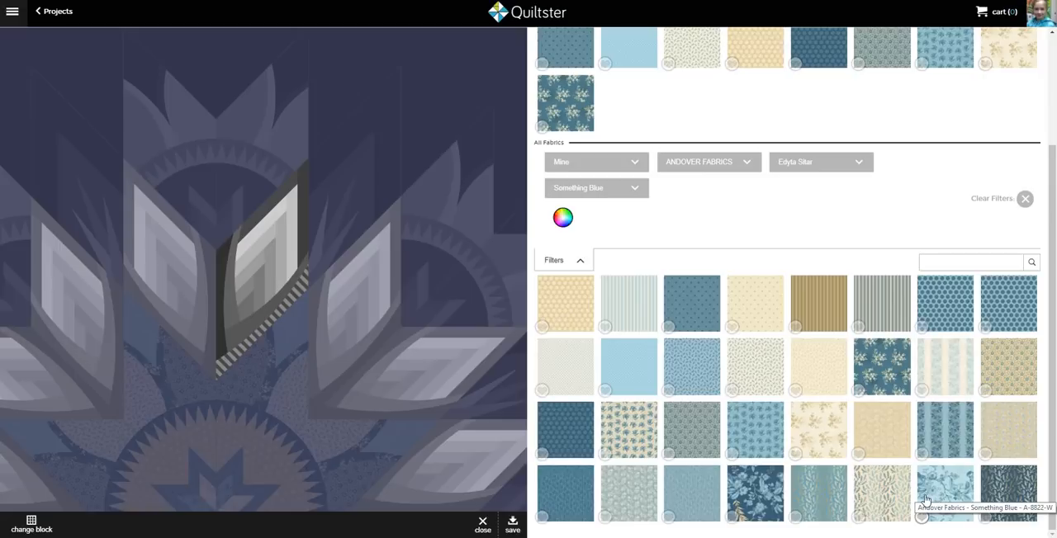
drag(746, 495, 244, 343)
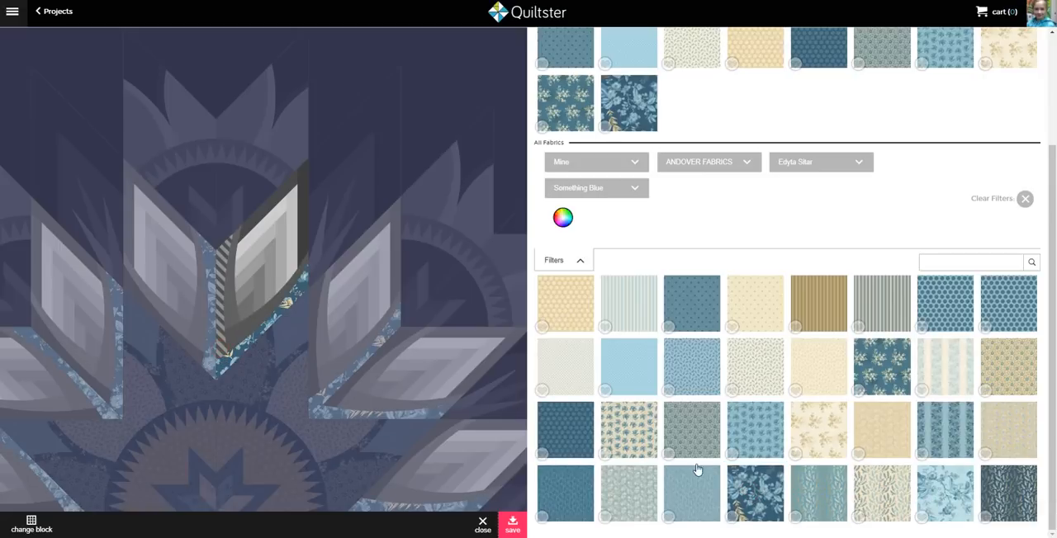
drag(741, 495, 236, 340)
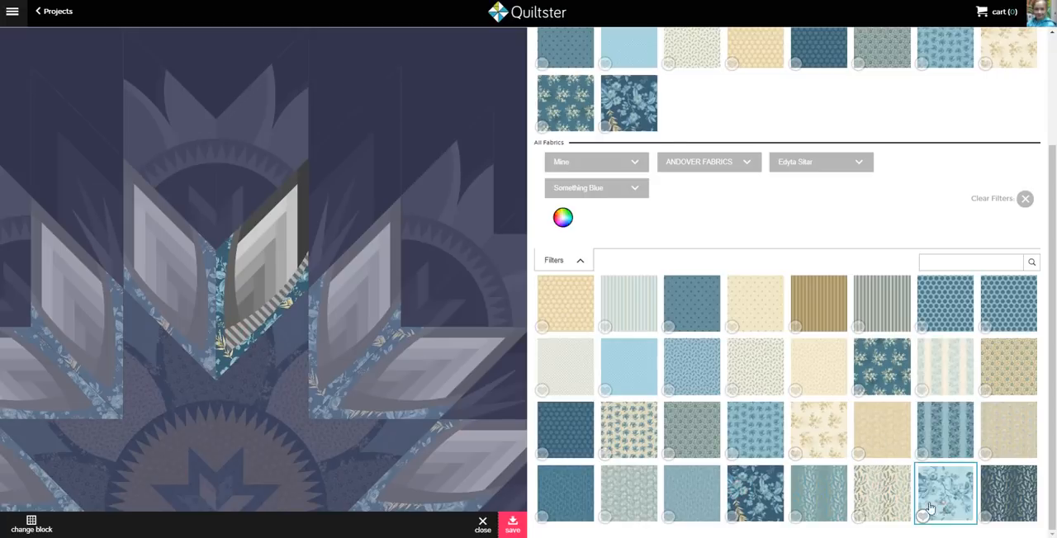
drag(929, 507, 238, 322)
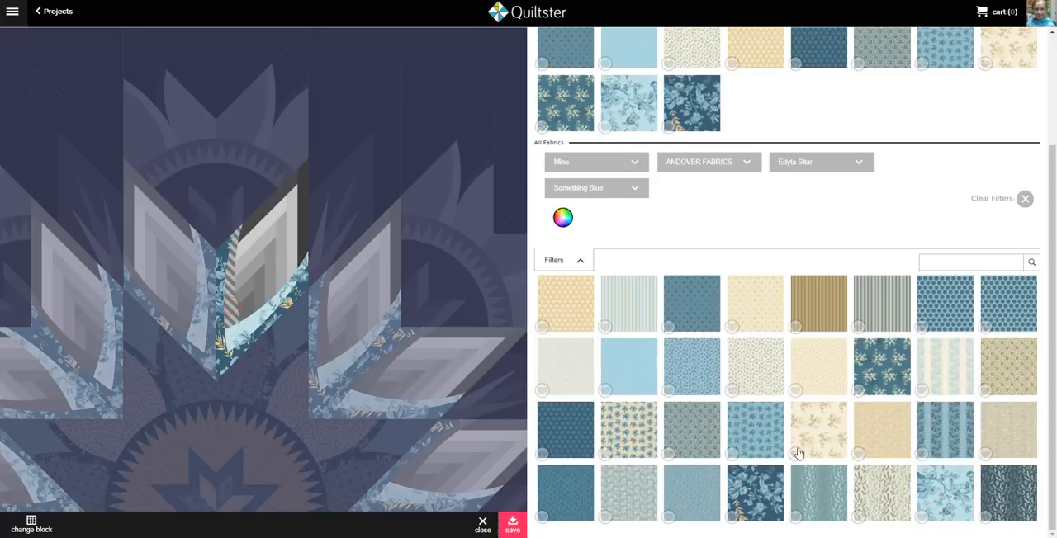
drag(945, 505, 236, 296)
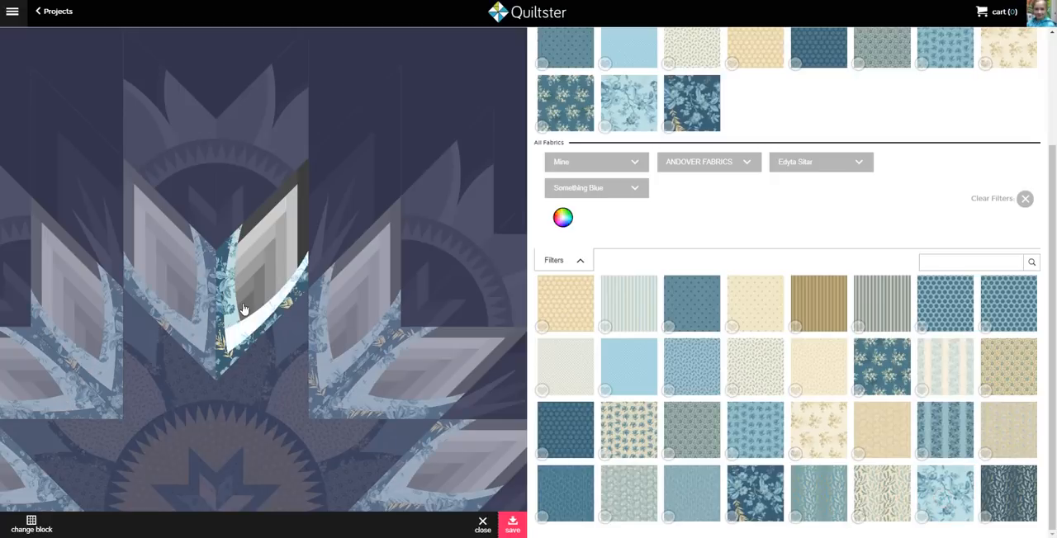
Fill the chevron's innermost diamond with the tan dotted fabric and the two strips around it with the medium blue dotted fabric
drag(566, 328, 250, 303)
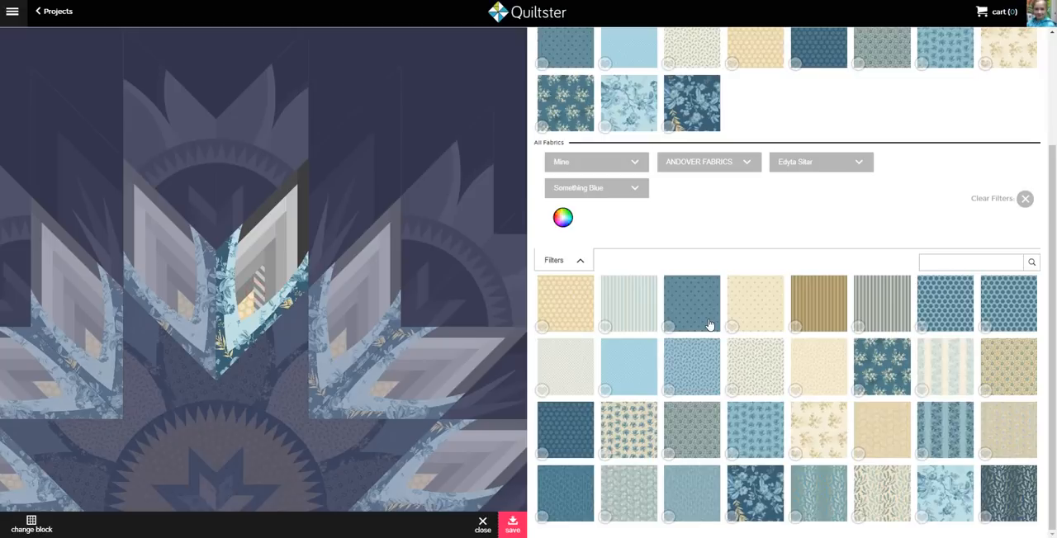
drag(707, 324, 254, 300)
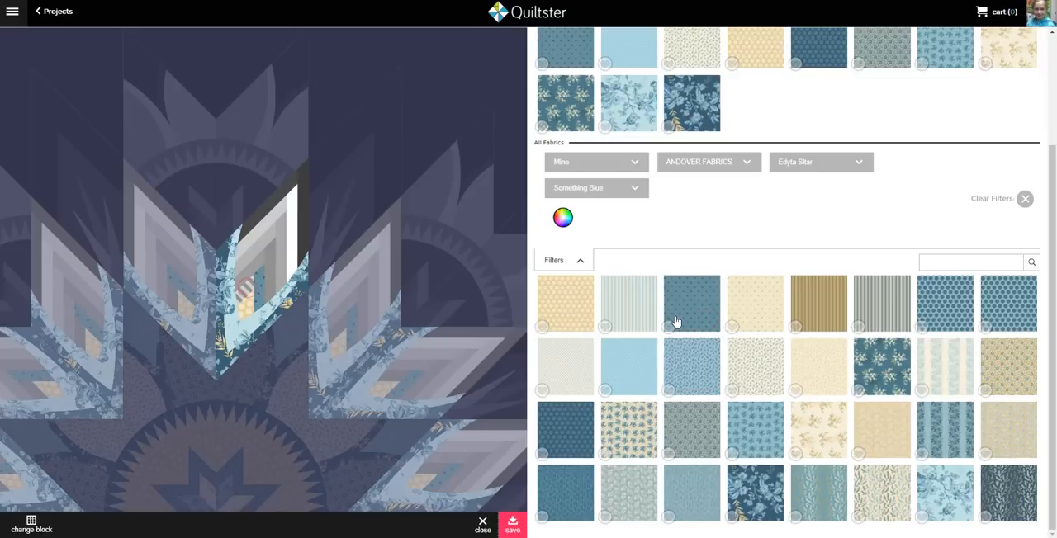
drag(676, 321, 272, 269)
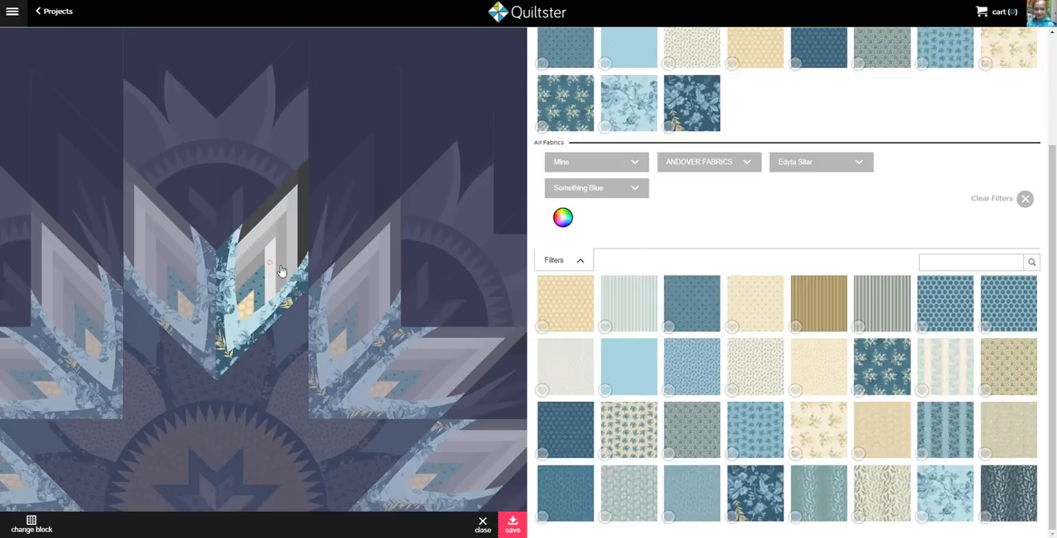
Fill the two strip pairs outside the blue chevron with the tan tonal fabric
click(271, 264)
click(947, 374)
click(887, 426)
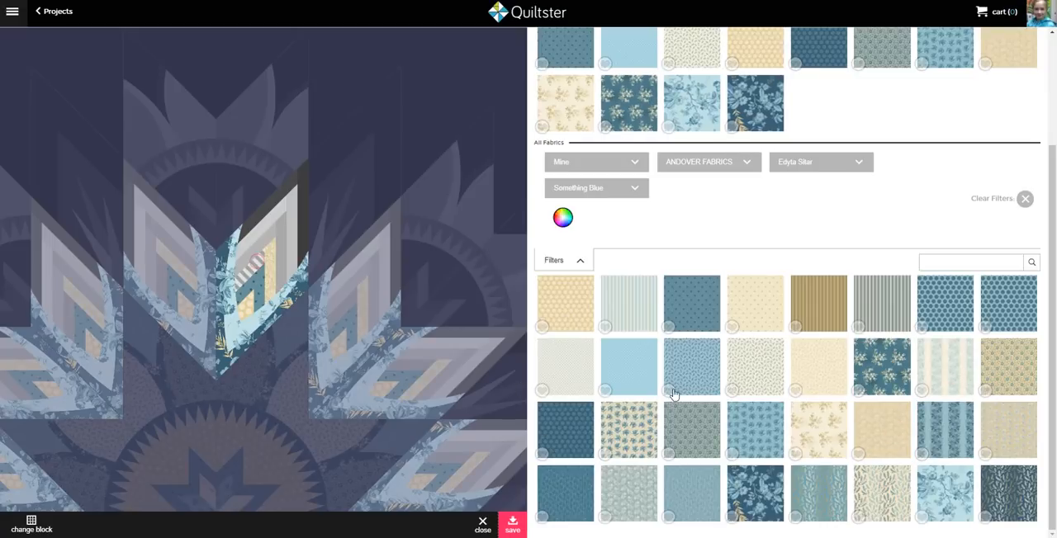
click(887, 440)
click(263, 244)
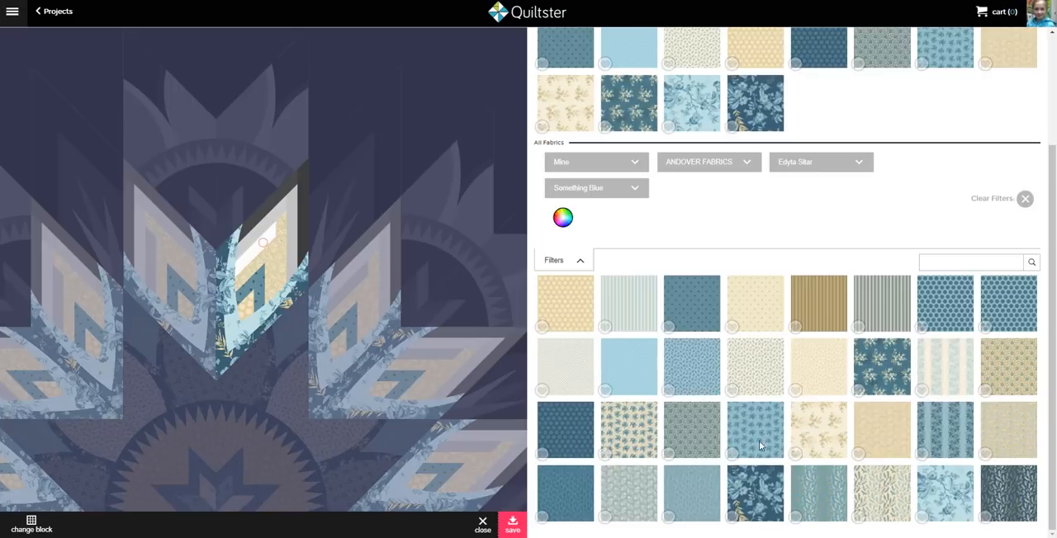
click(884, 412)
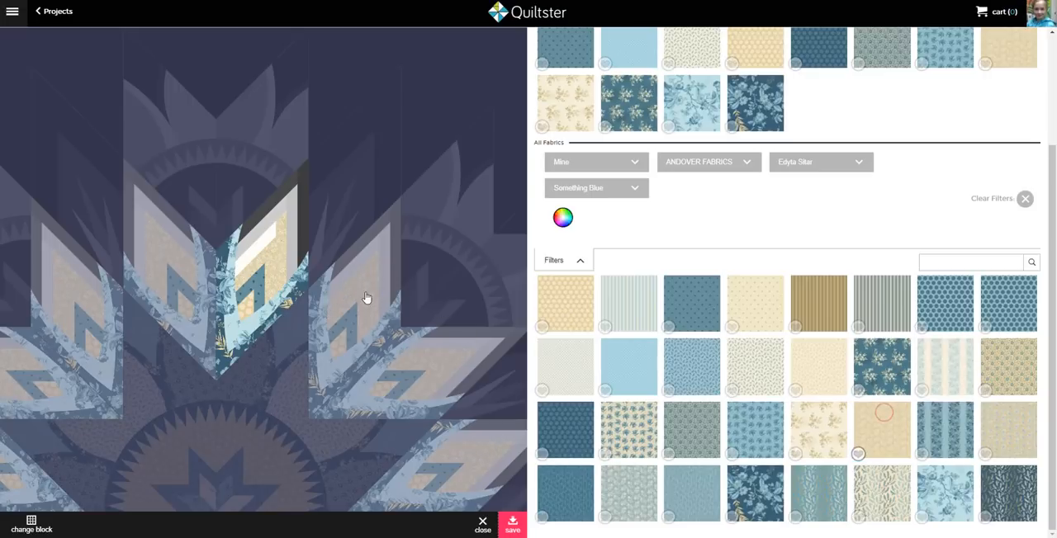
Fill the chevron's outermost strips with the teal tonal fabric and the diamond's outer edges with the dark blue dotted fabric, and save
click(271, 228)
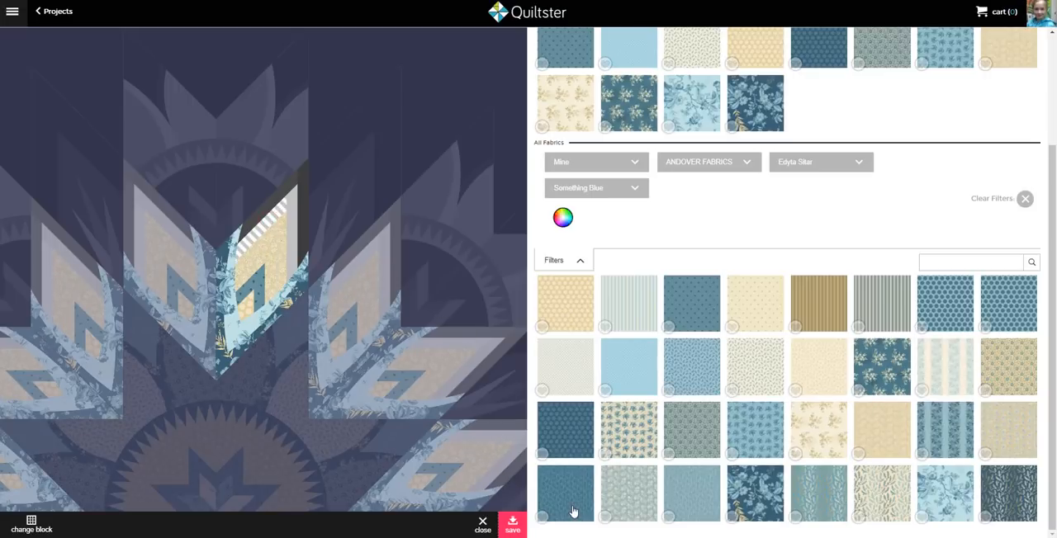
click(568, 494)
click(291, 218)
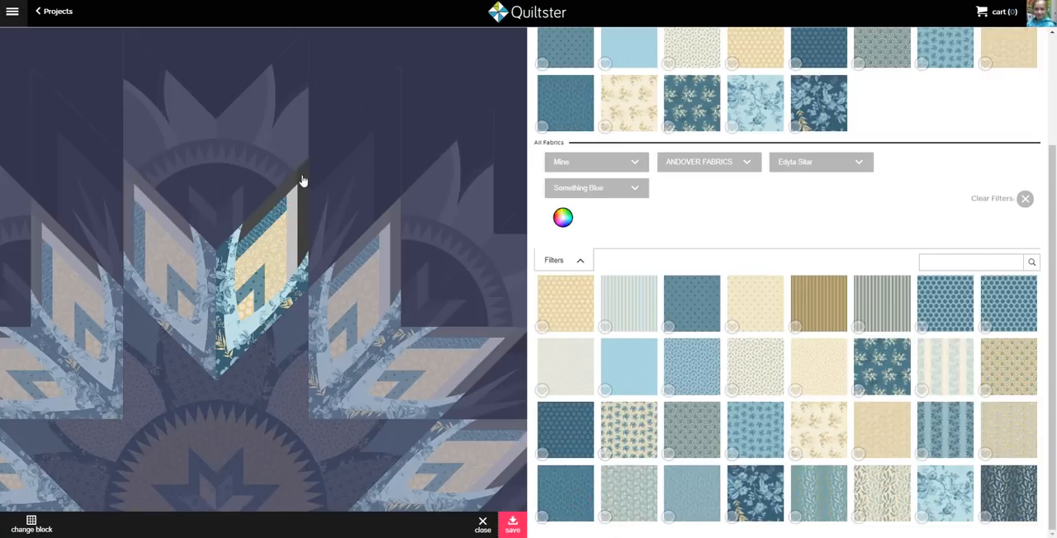
click(287, 225)
click(568, 510)
click(302, 184)
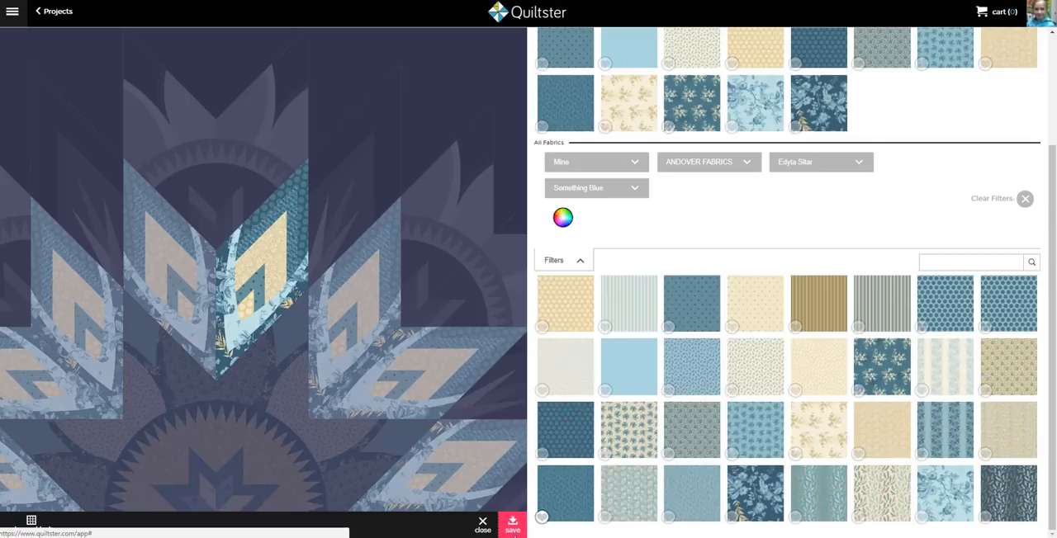
click(513, 529)
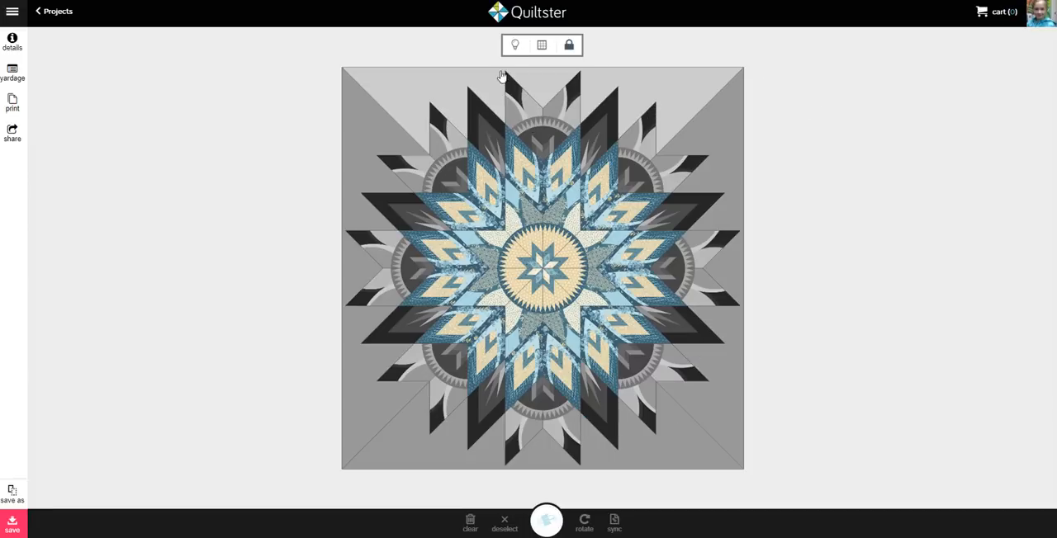
Open the eight gray spiked diamond blocks beyond the chevron ring and fill their outer edge with the medium blue dotted fabric
click(493, 138)
click(620, 174)
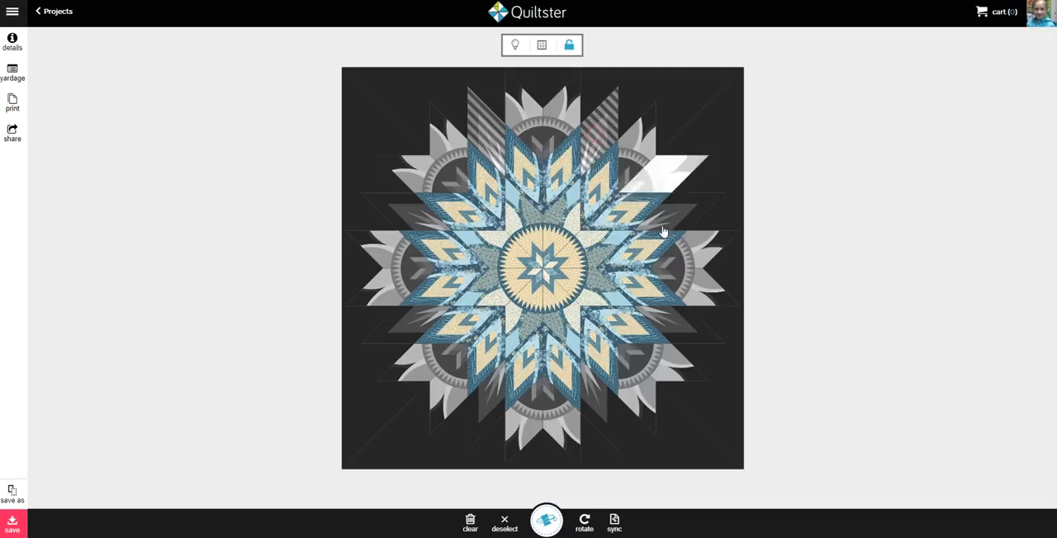
click(673, 329)
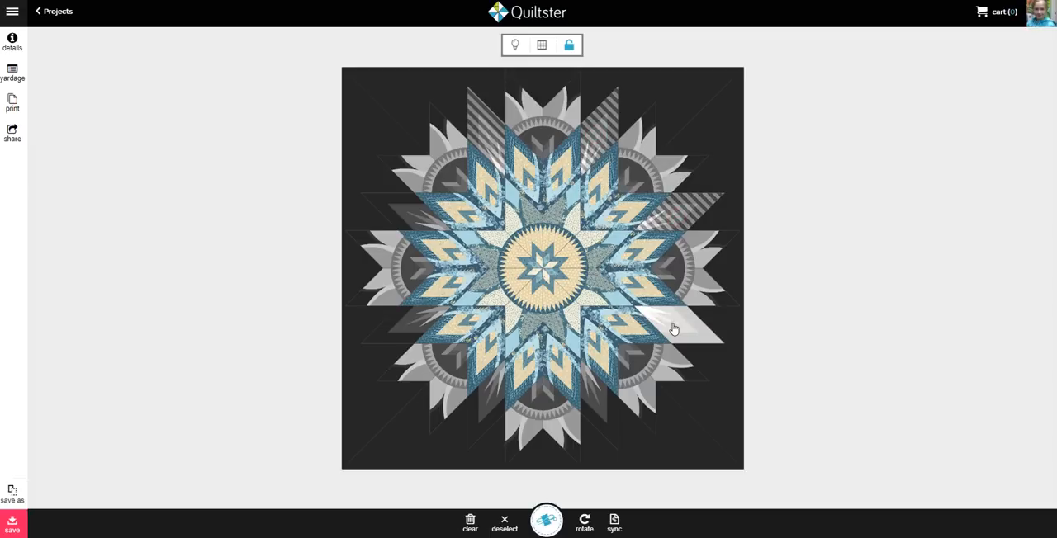
click(488, 409)
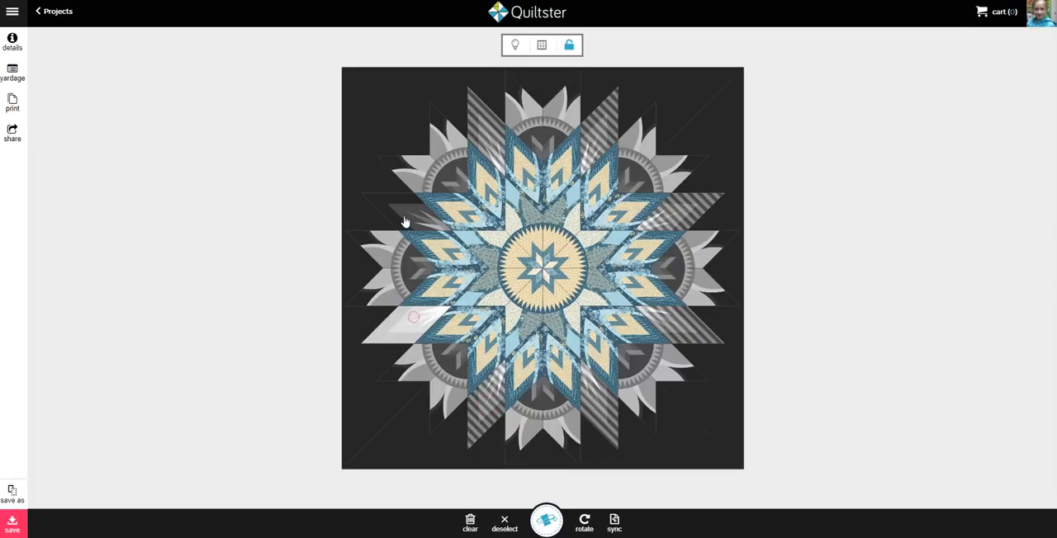
click(546, 521)
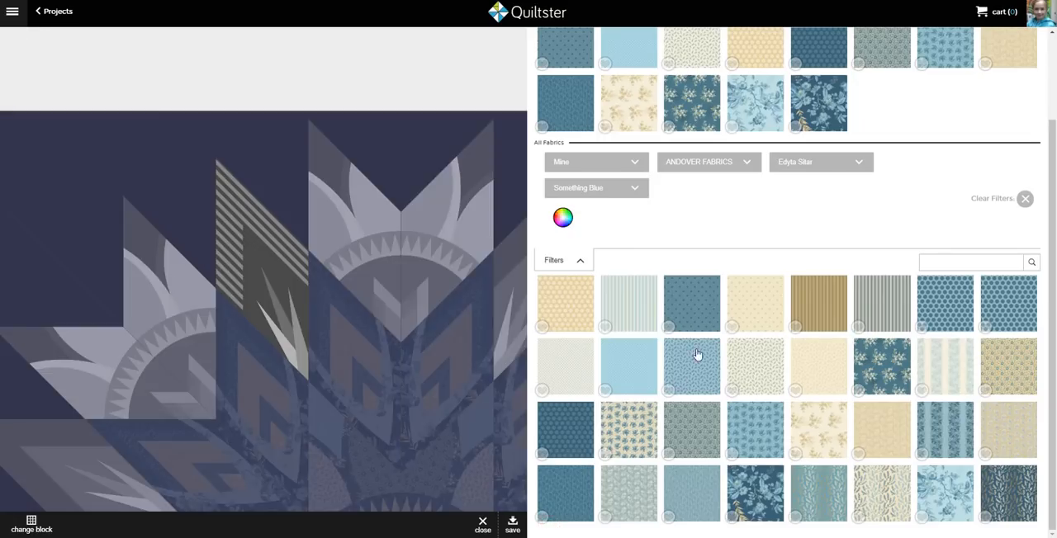
click(686, 300)
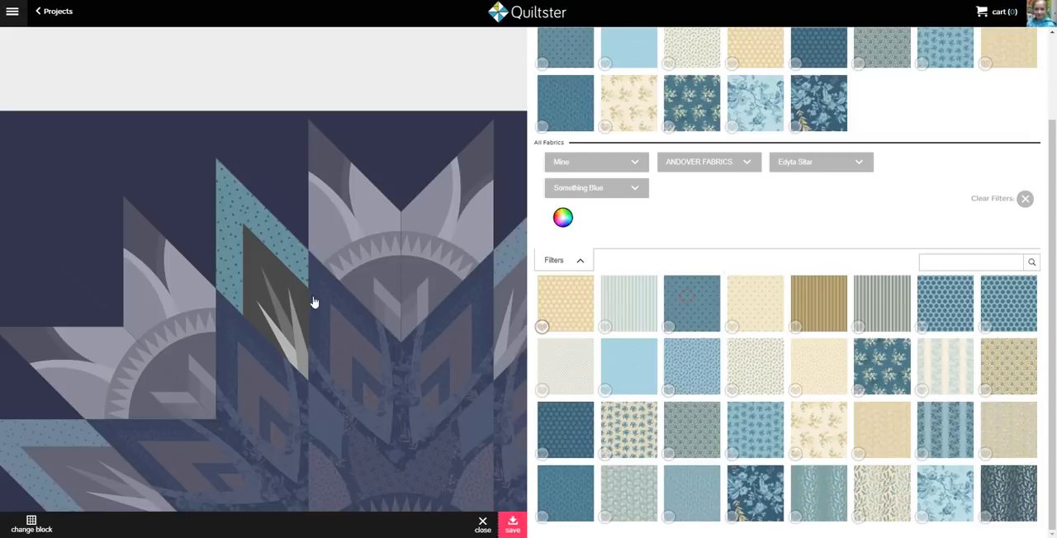
Fill the spiked diamonds' inner area with the pale cream fabric and their spikes with the medium blue dotted fabric, and save
click(274, 279)
click(579, 373)
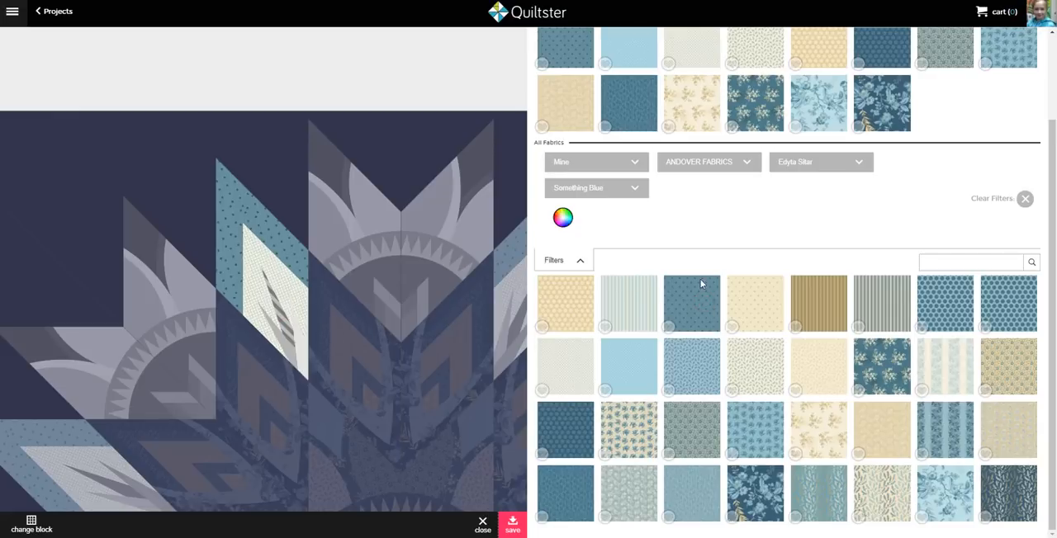
click(667, 326)
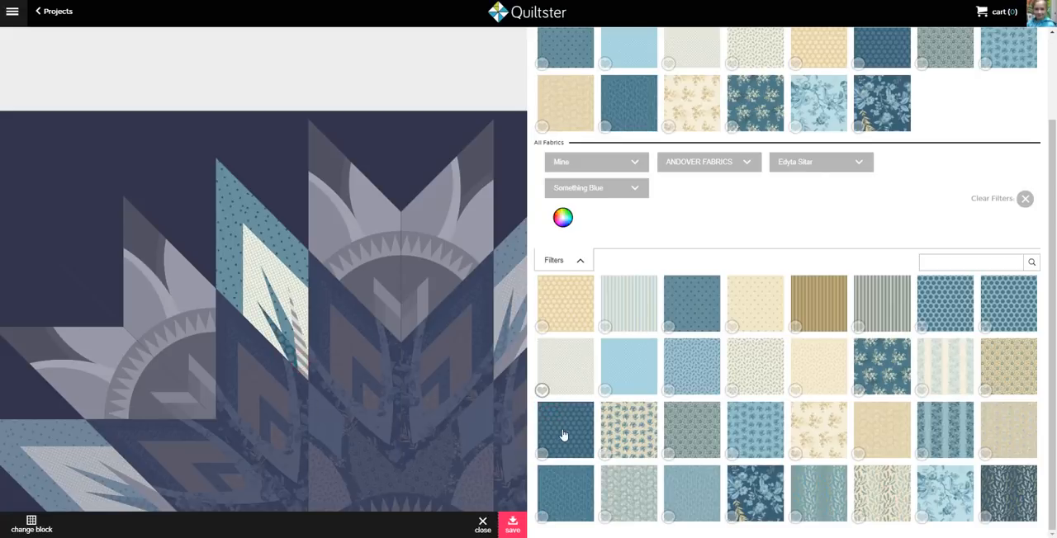
click(514, 528)
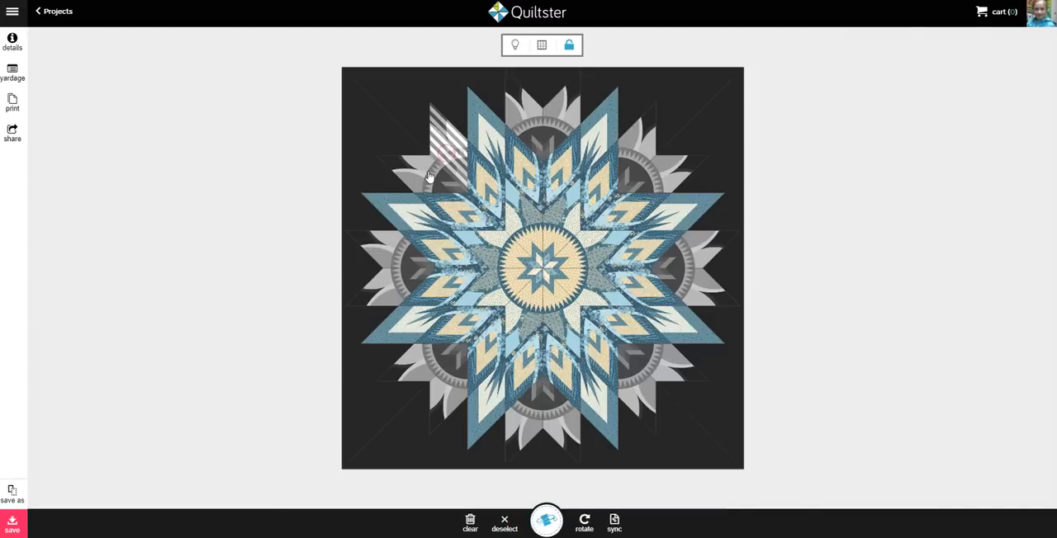
Add the remaining gray petal-and-arc blocks around the star's outer ring to the selection and open them for coloring
click(426, 175)
click(397, 254)
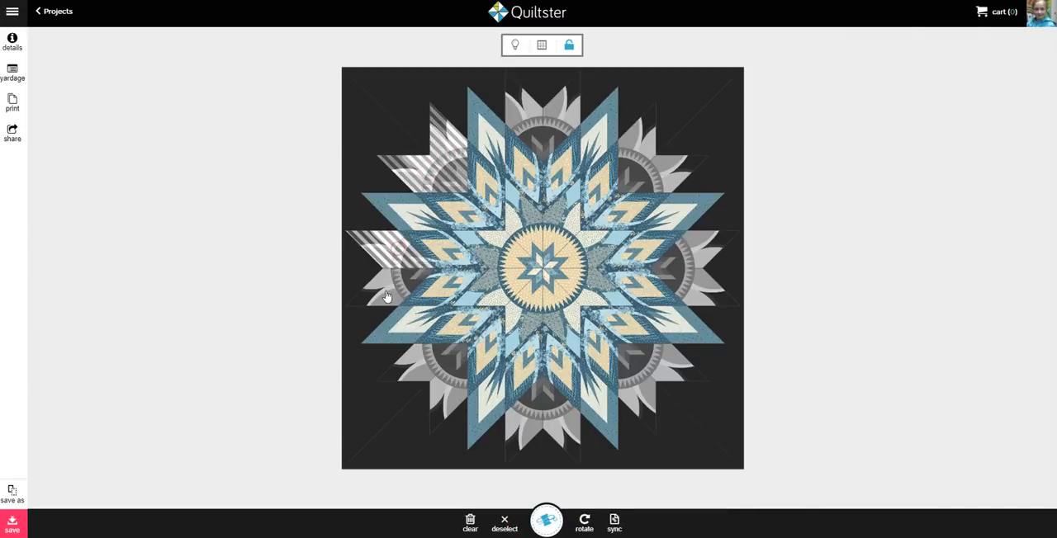
click(386, 295)
click(417, 363)
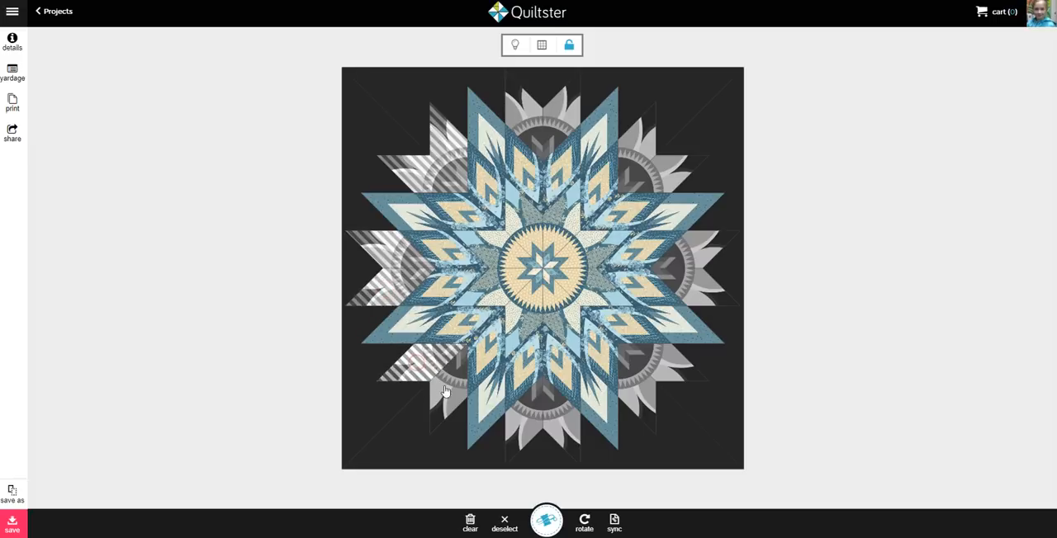
click(444, 391)
click(525, 423)
click(562, 422)
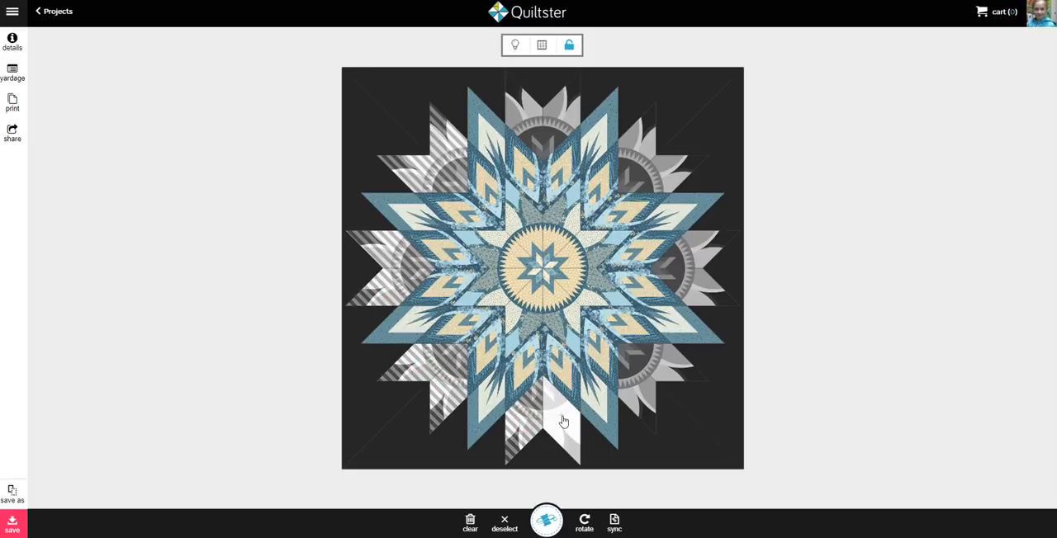
click(633, 379)
click(660, 363)
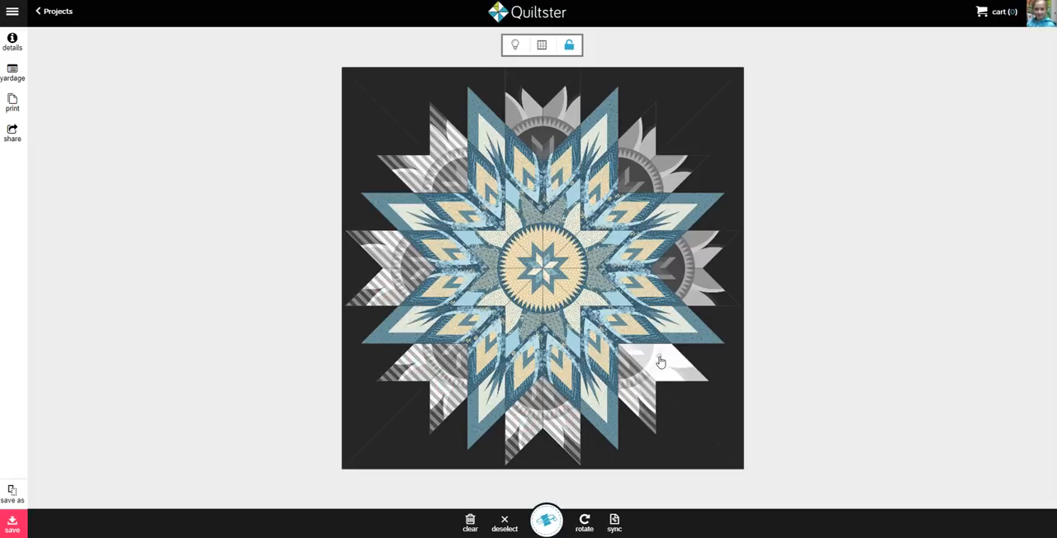
click(698, 289)
click(705, 251)
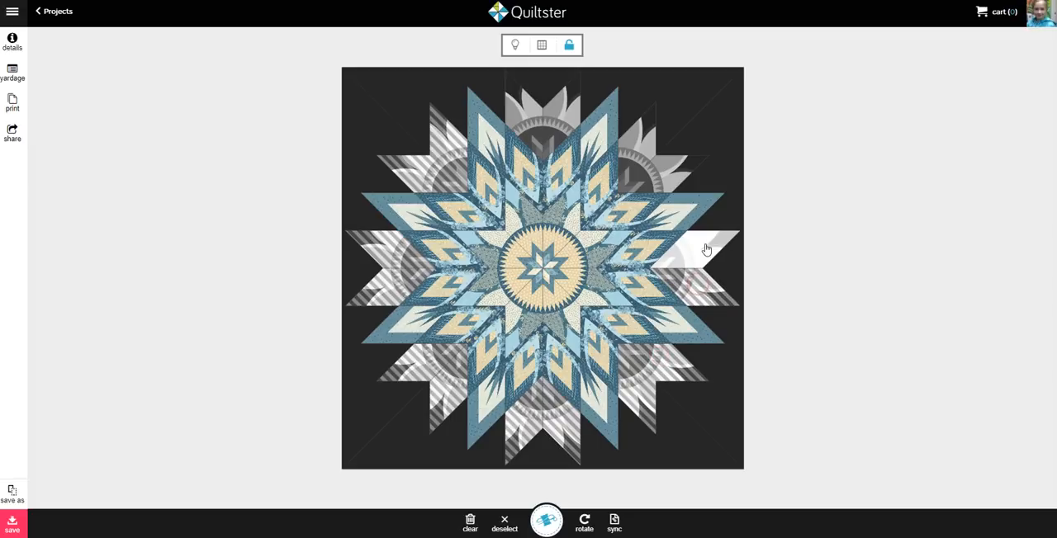
click(663, 167)
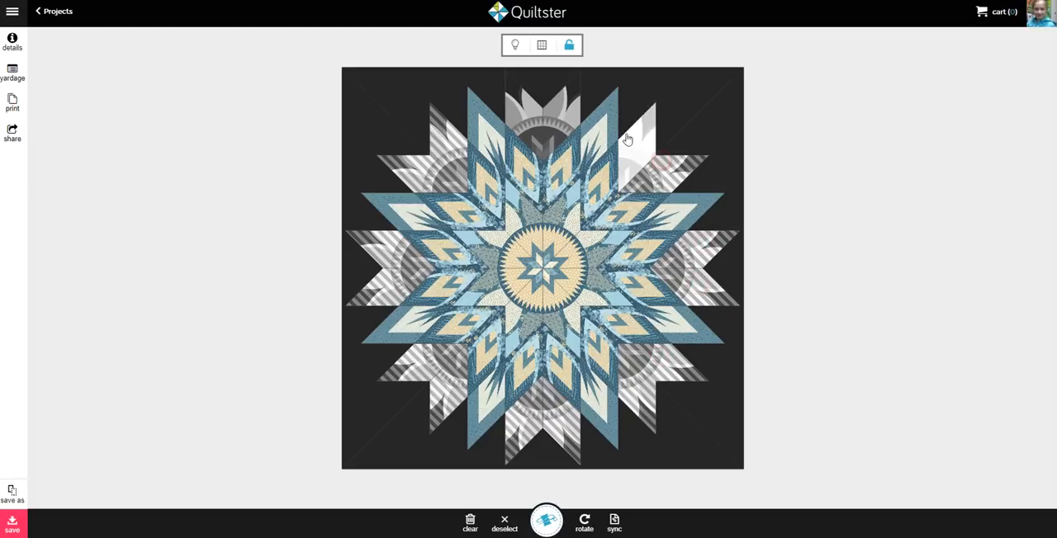
click(629, 142)
click(558, 120)
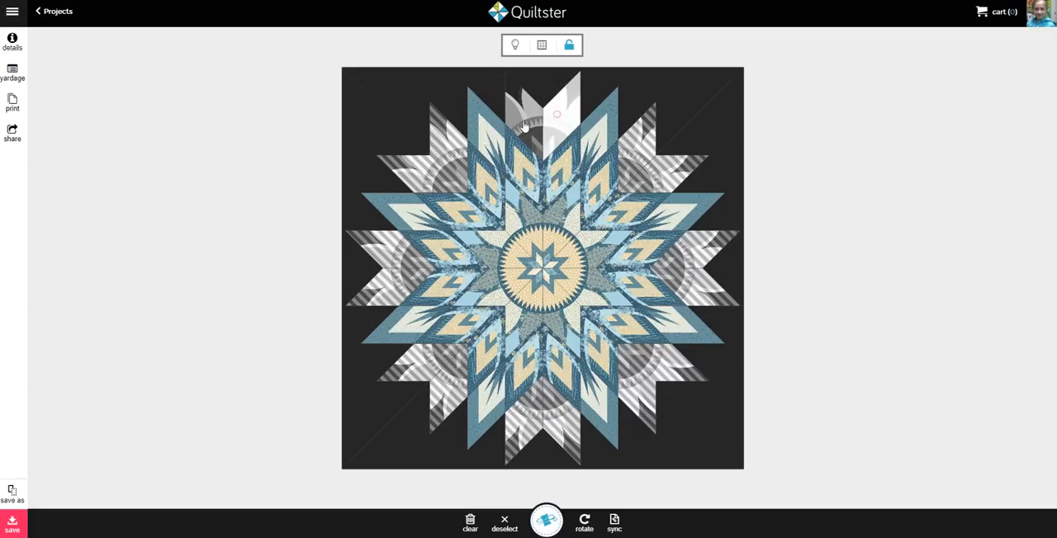
click(527, 116)
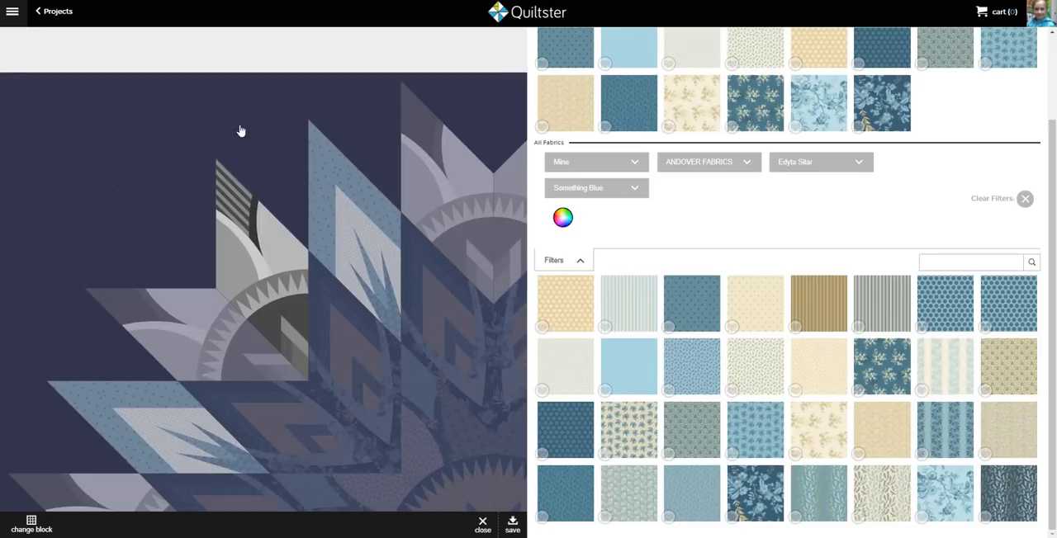
Fill the blocks' outer tips with the medium blue dotted fabric and the first curved band with the dark blue dotted fabric
click(679, 317)
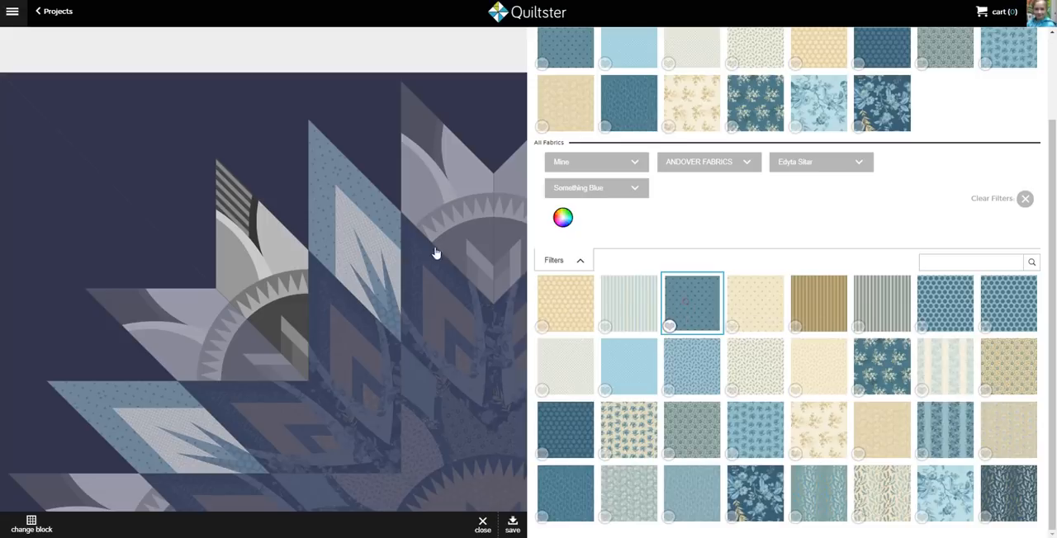
click(251, 231)
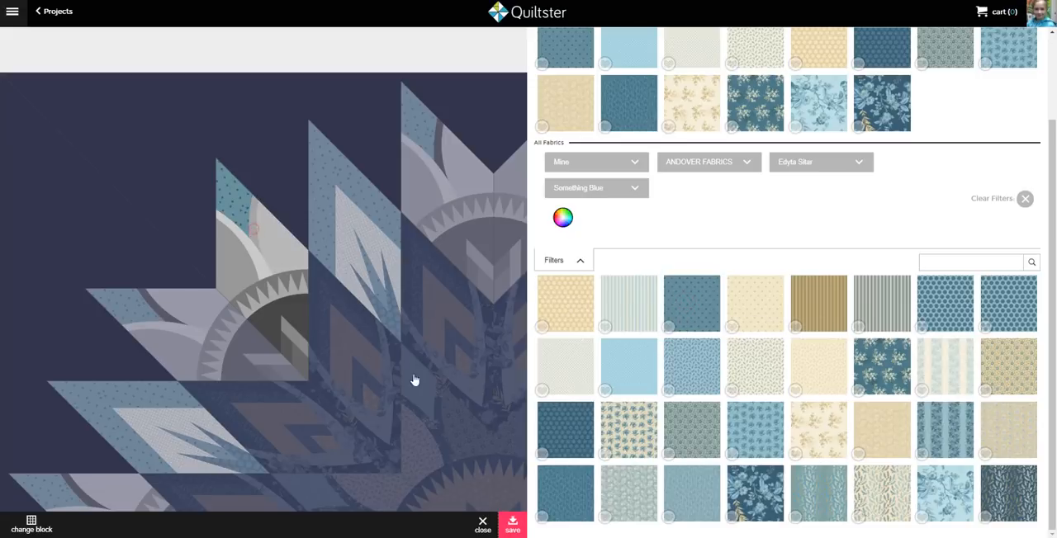
click(583, 436)
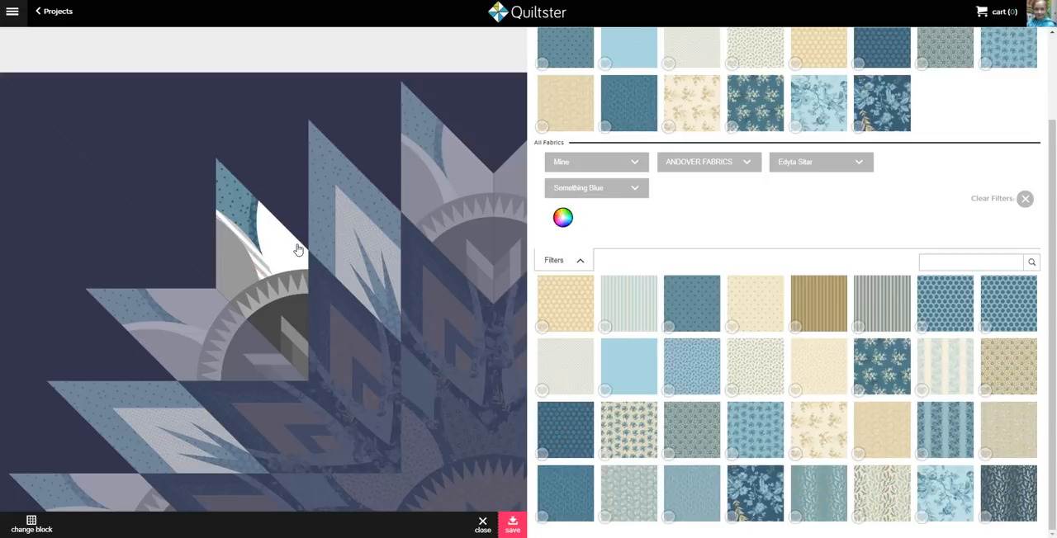
Fill both petals with the cream fabric and the remaining curved band with the dark blue dotted fabric
click(293, 252)
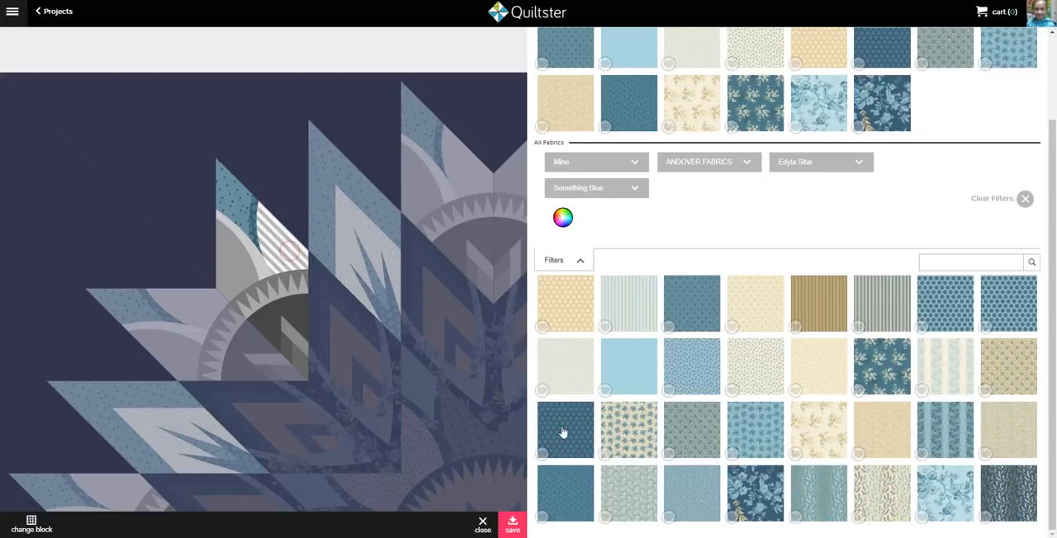
click(567, 377)
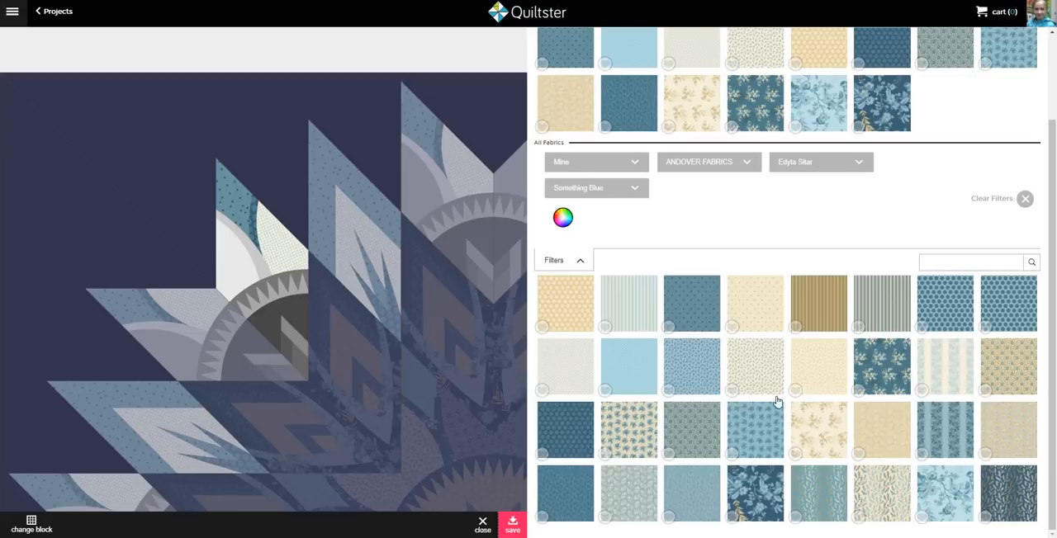
click(815, 362)
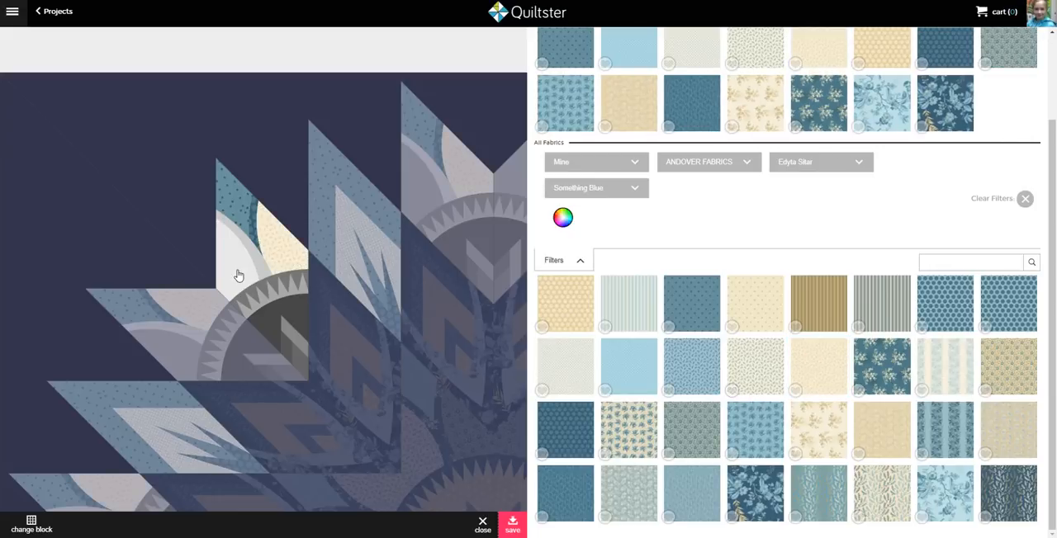
click(818, 353)
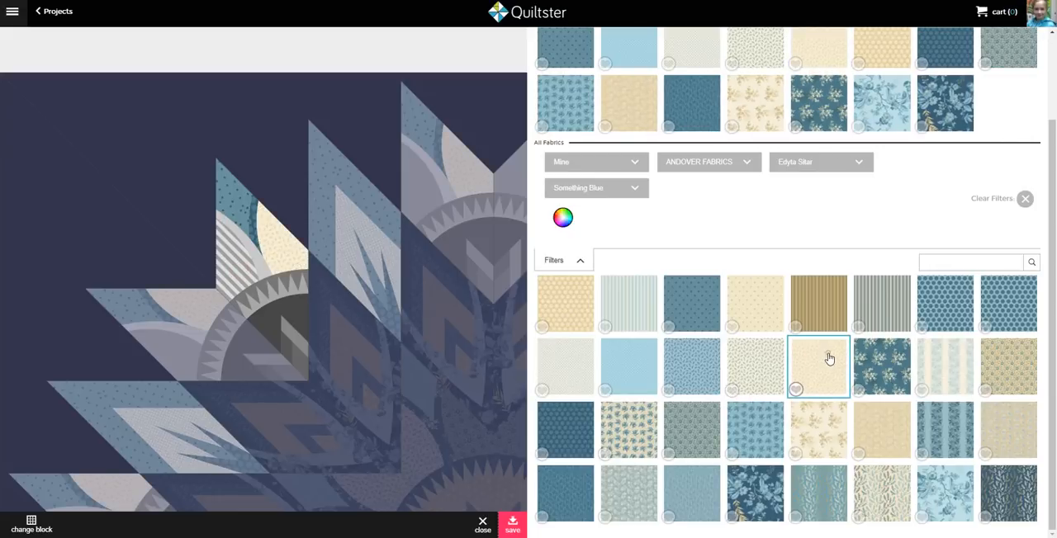
click(259, 272)
click(571, 447)
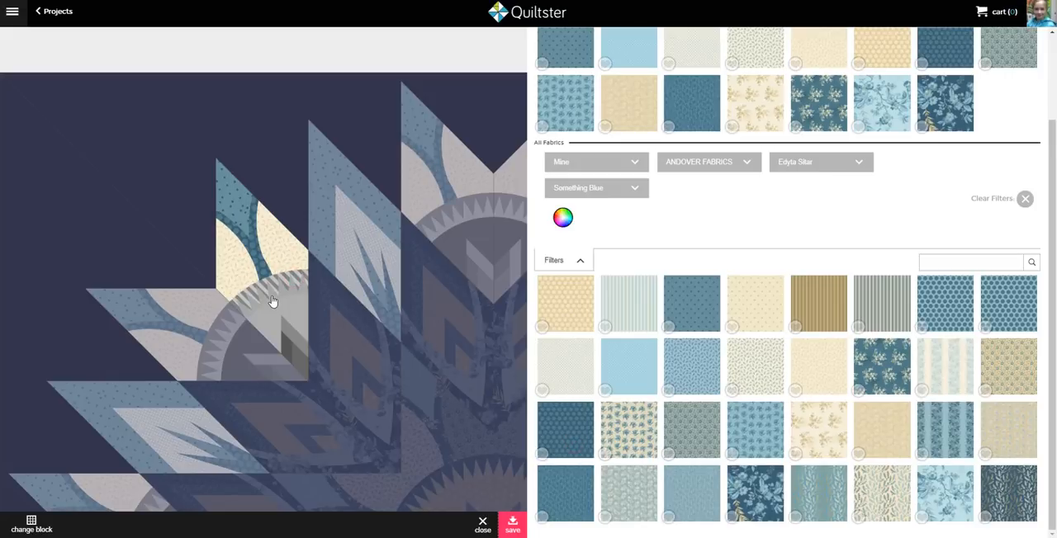
Fill the arc's outer teeth with the dark blue leafy print and its inner teeth and the area inside the arc with the cream fabric
click(979, 485)
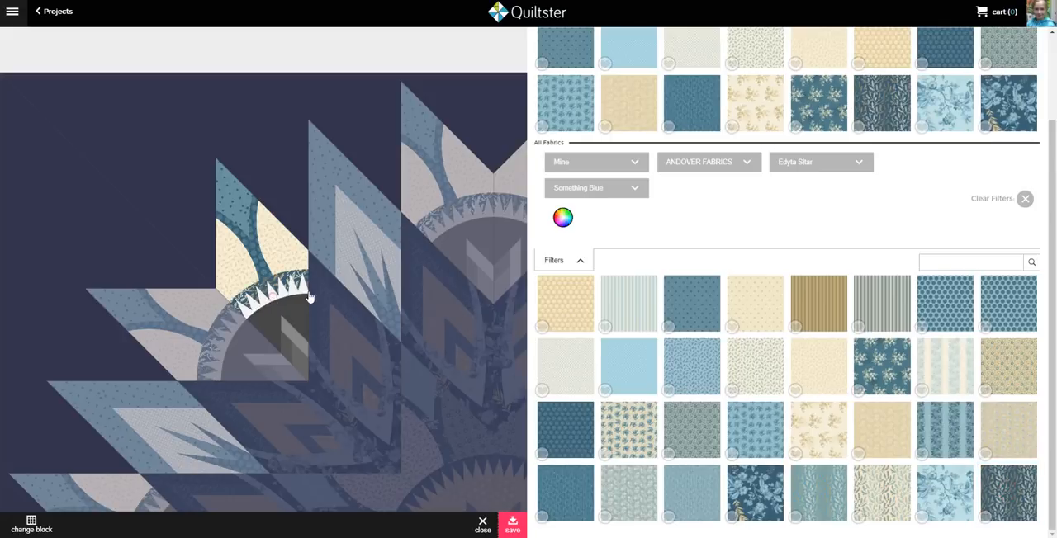
click(817, 383)
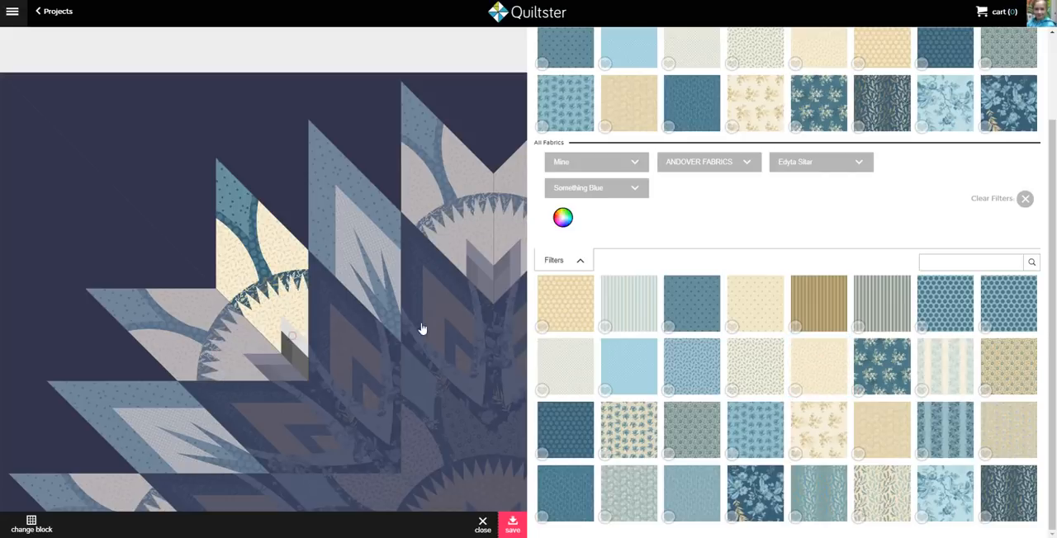
Fill the chevron strips inside the arc with the blue floral fabric and the innermost tip with the tan dotted fabric, and save
click(765, 436)
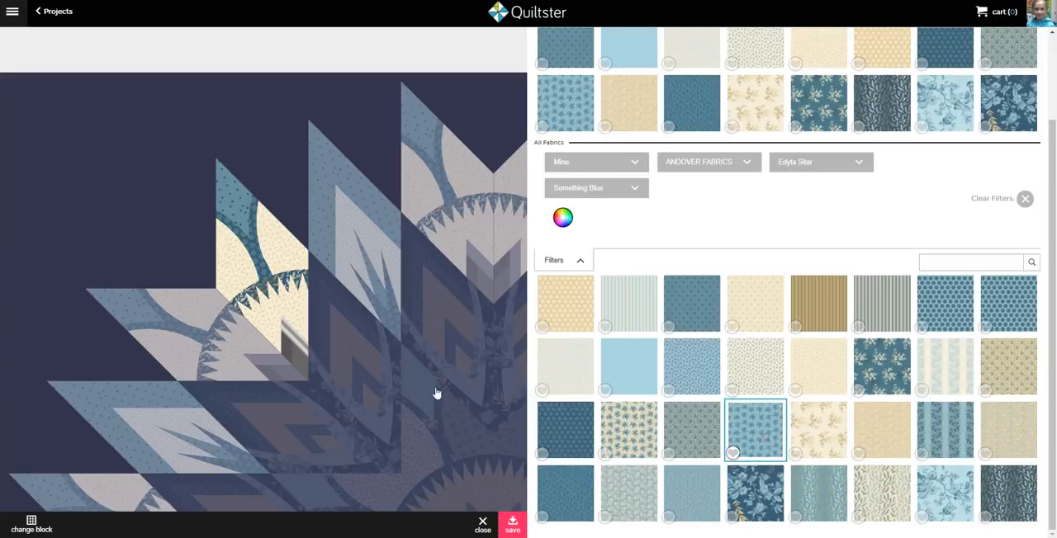
click(284, 349)
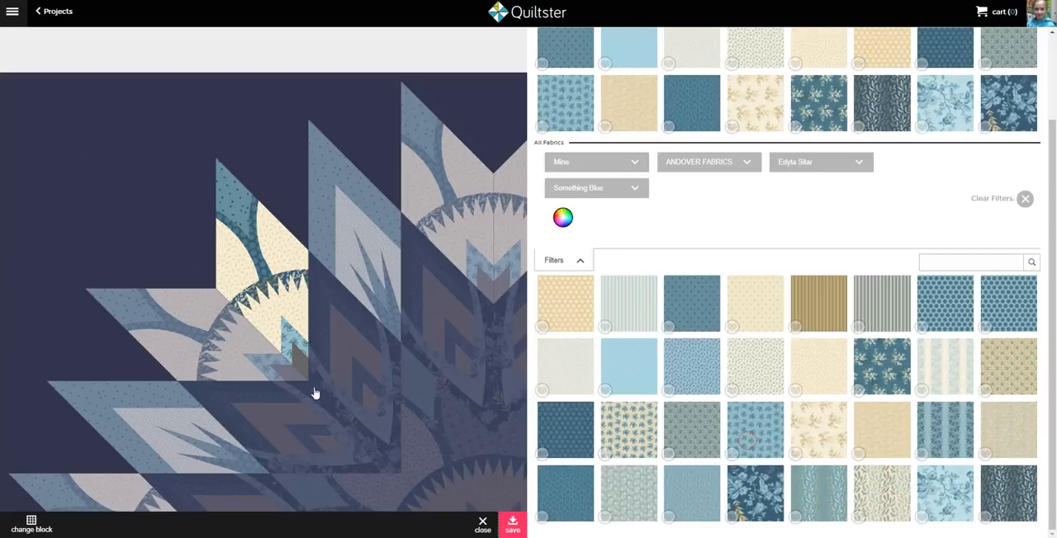
click(304, 367)
click(822, 358)
click(301, 368)
click(224, 215)
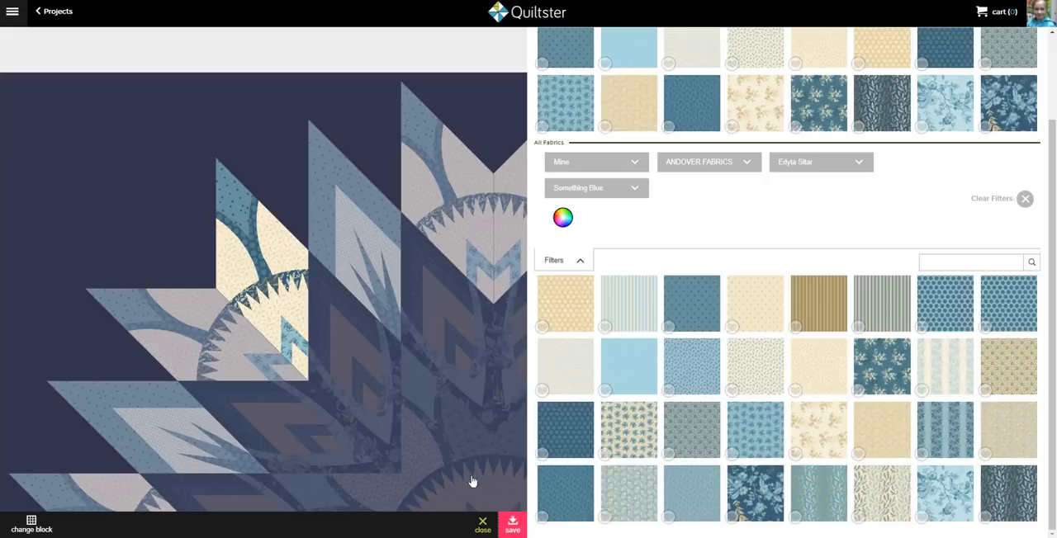
click(302, 363)
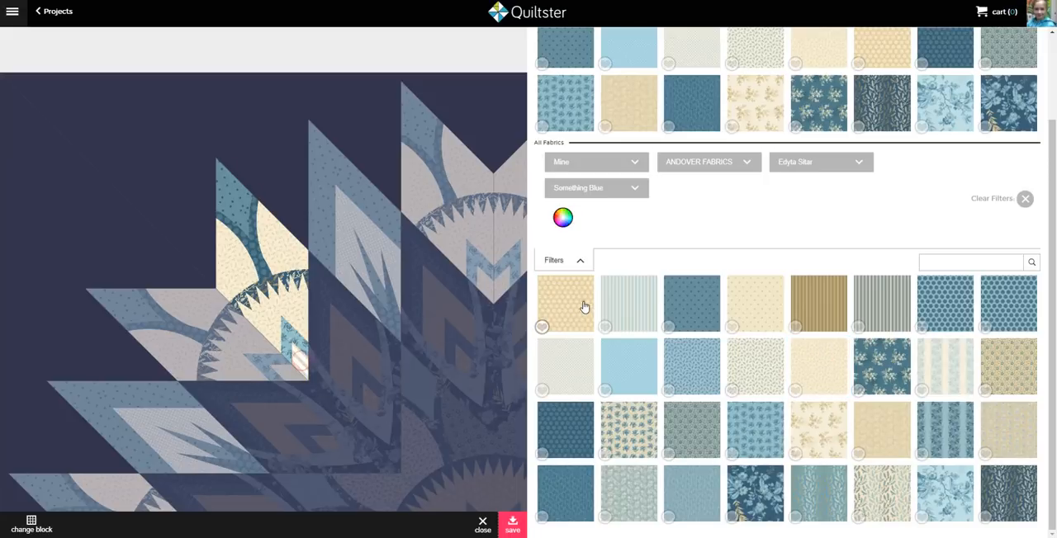
click(512, 525)
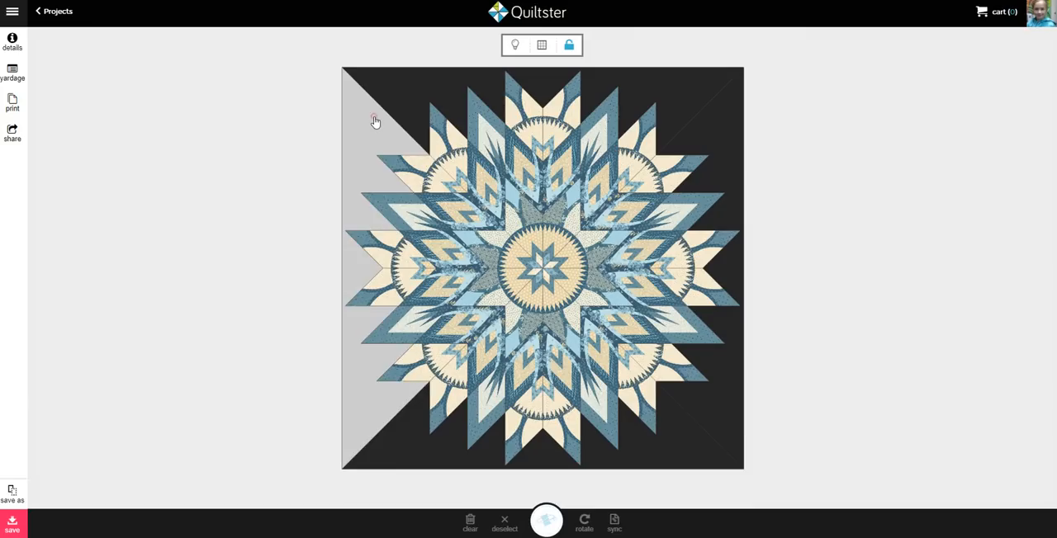
Turn grouped selection back on, fill the four background sections with the cream fabric, and save
click(375, 121)
click(566, 45)
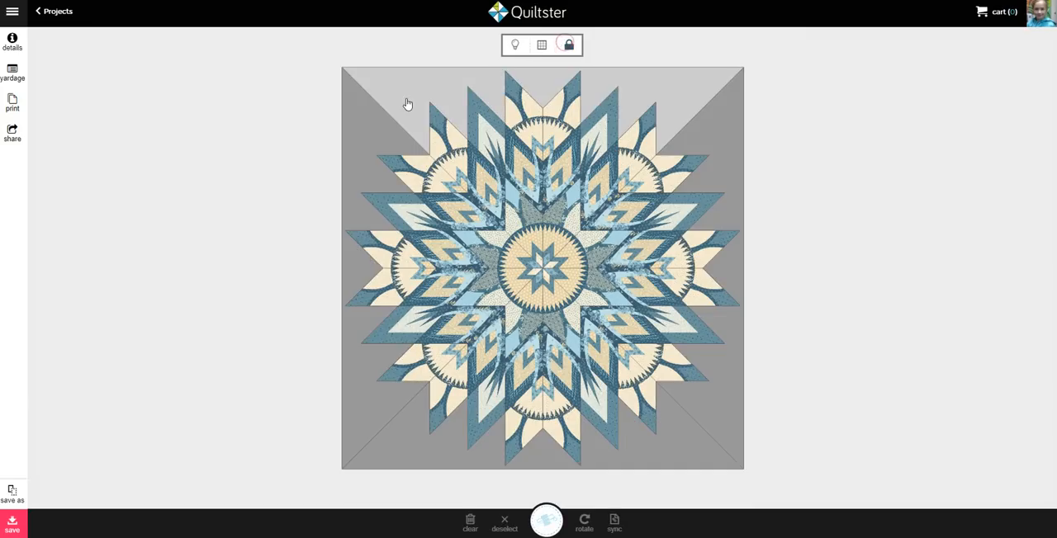
click(406, 103)
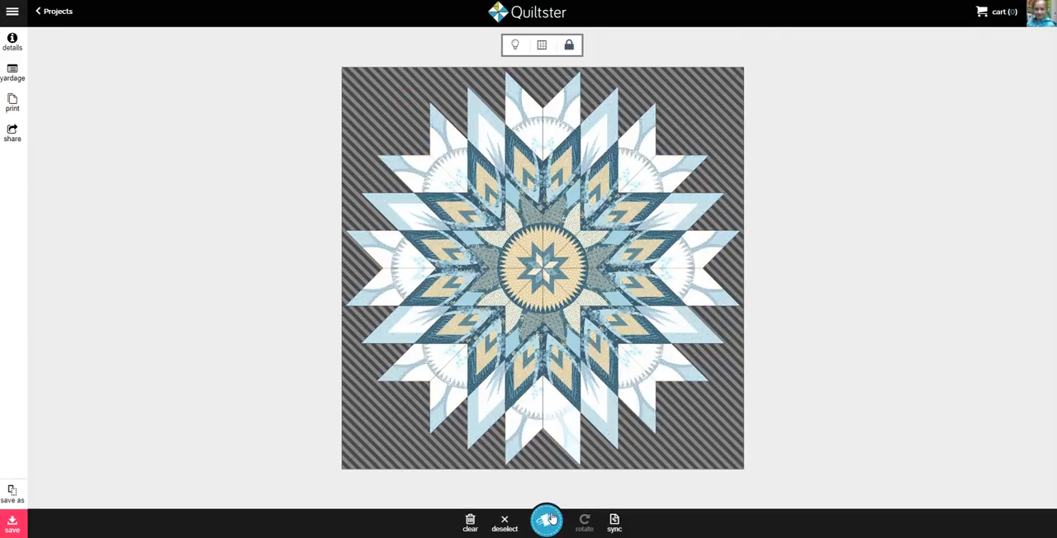
click(545, 520)
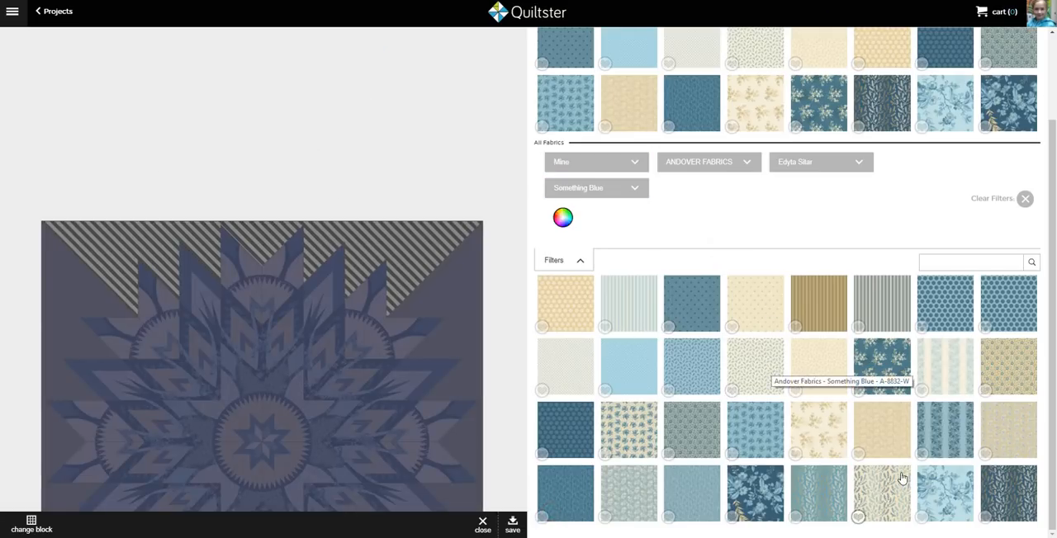
click(815, 363)
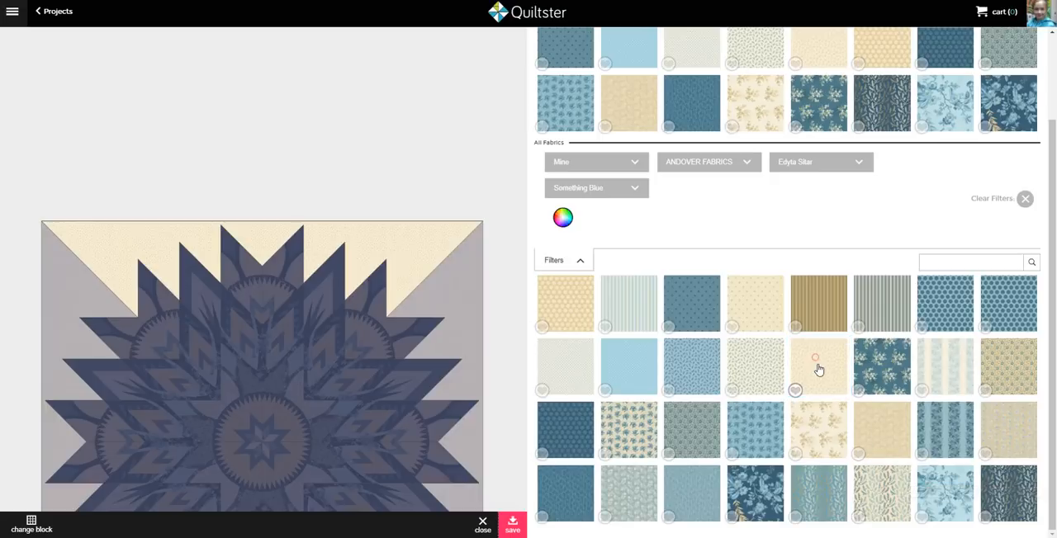
click(514, 525)
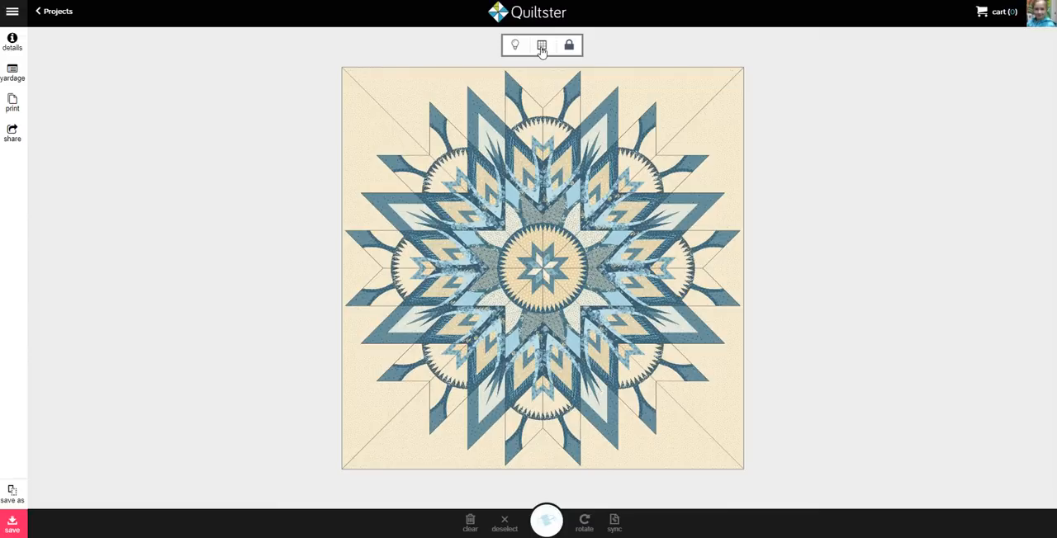
Hide the block outlines on the finished quilt
click(542, 46)
click(541, 48)
click(541, 48)
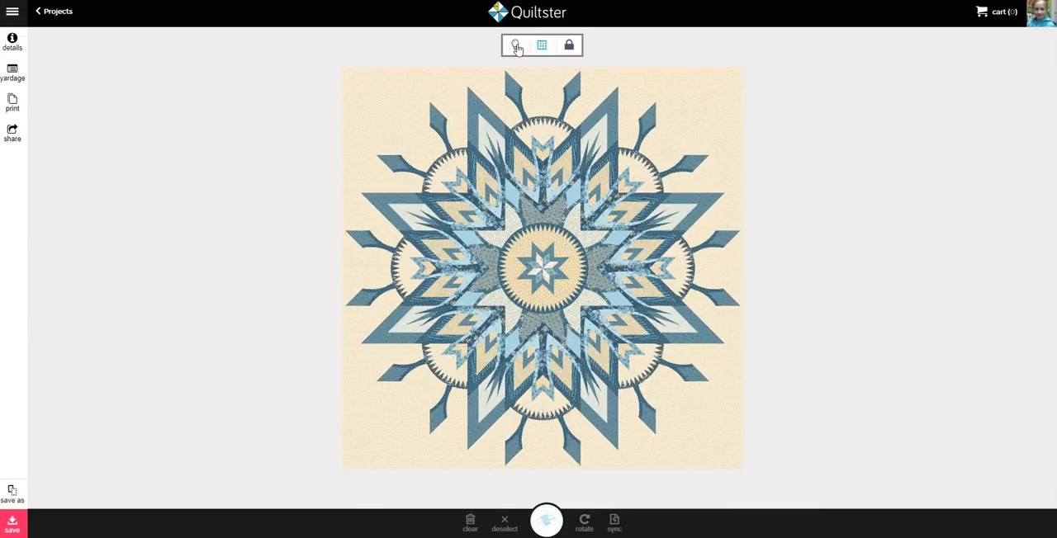
Change the workspace backdrop around the quilt to dark gray and save the project
click(515, 46)
click(516, 46)
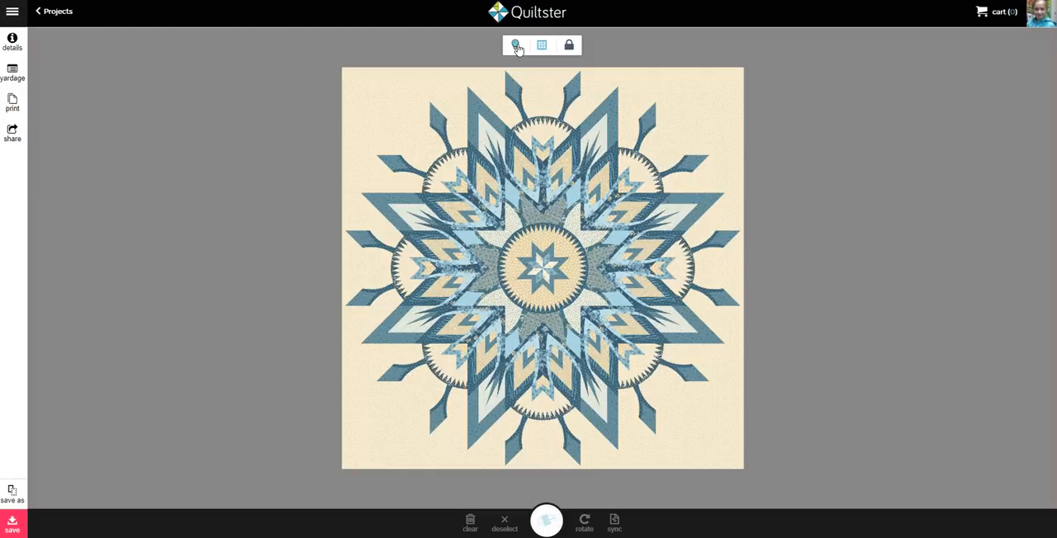
click(516, 46)
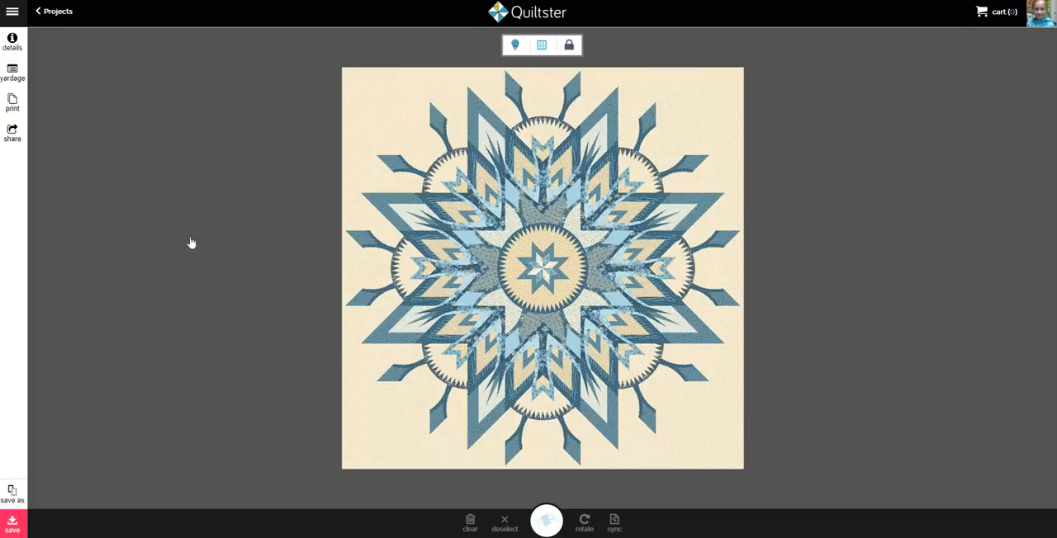
click(14, 524)
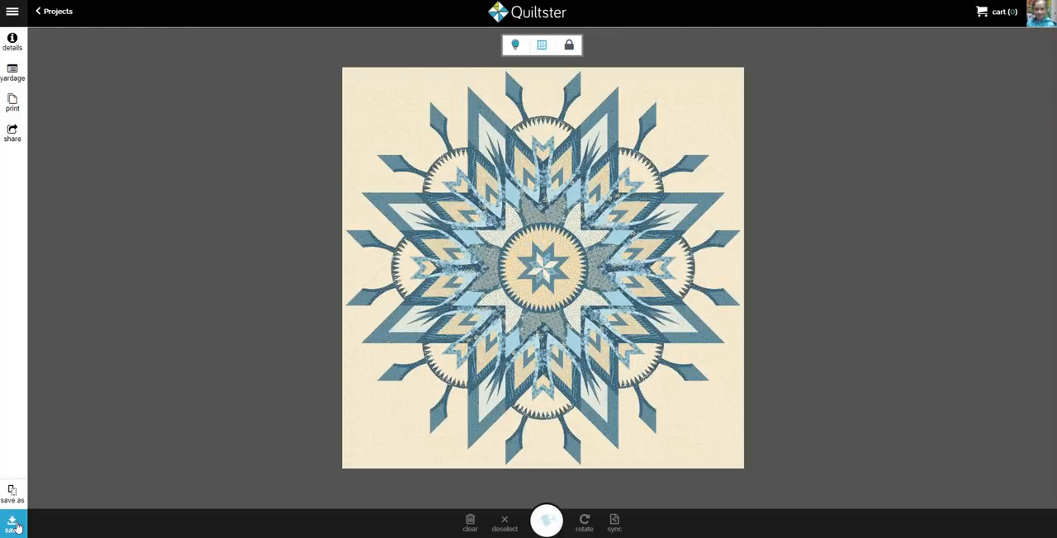
Return to the project list, open the printable page of the blue Amethyst New quilt, and review its yardage chart
click(64, 12)
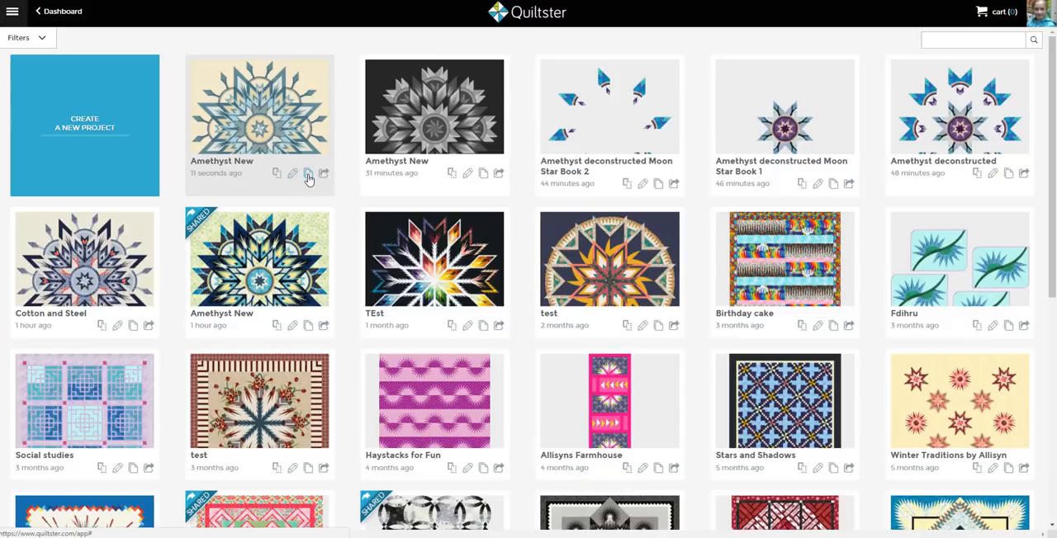
click(307, 174)
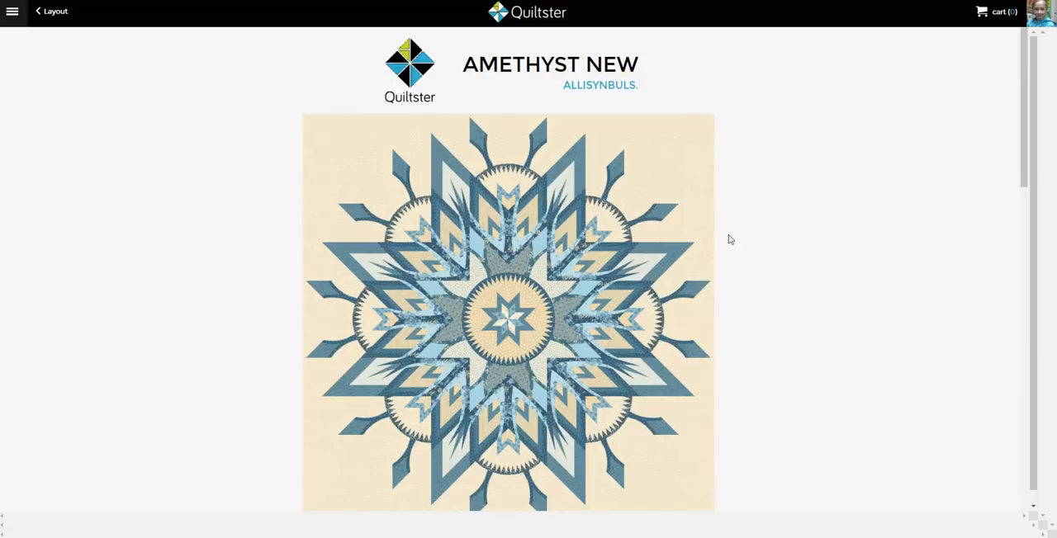
scroll(620, 408, down, 3)
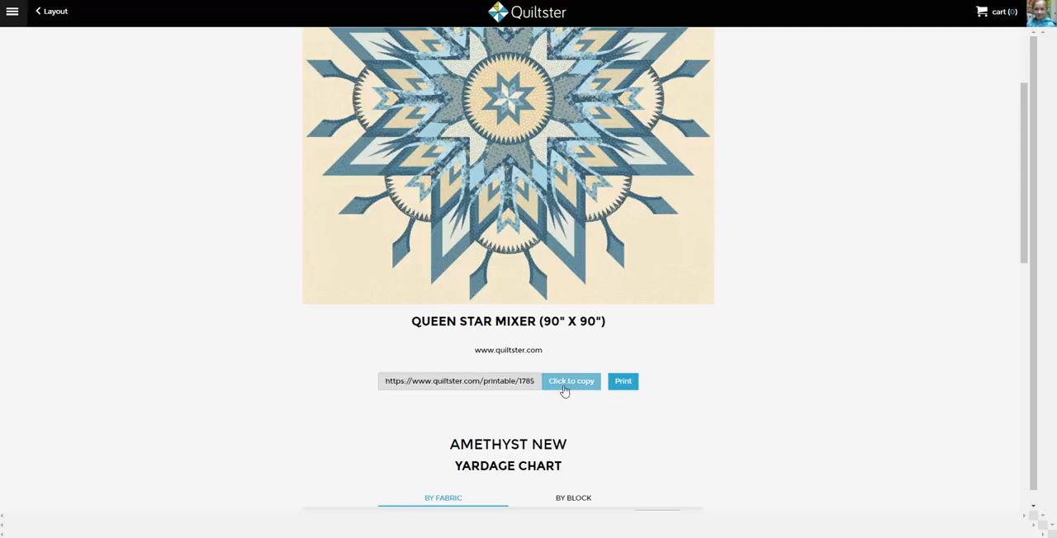
scroll(442, 462, down, 2)
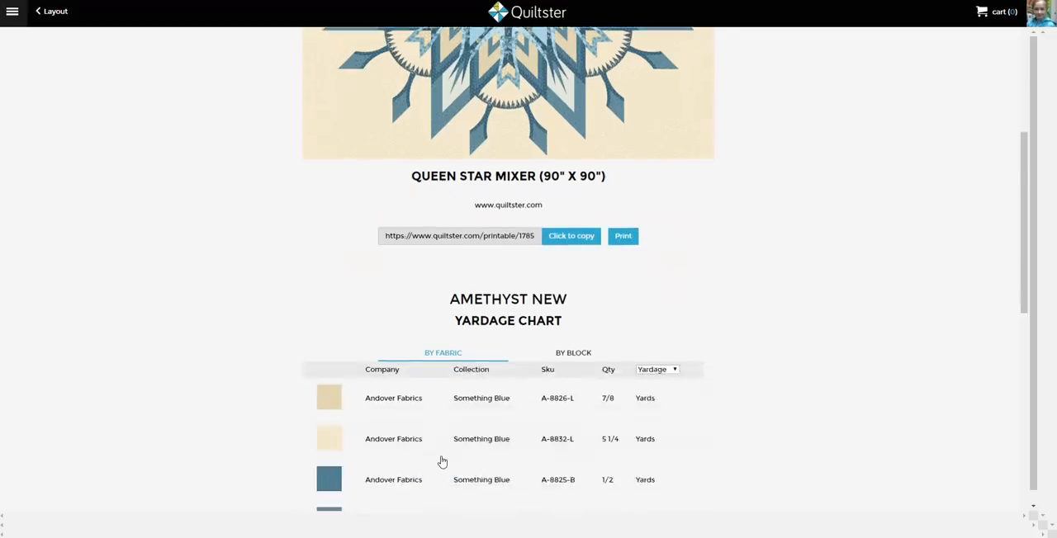
scroll(441, 461, down, 8)
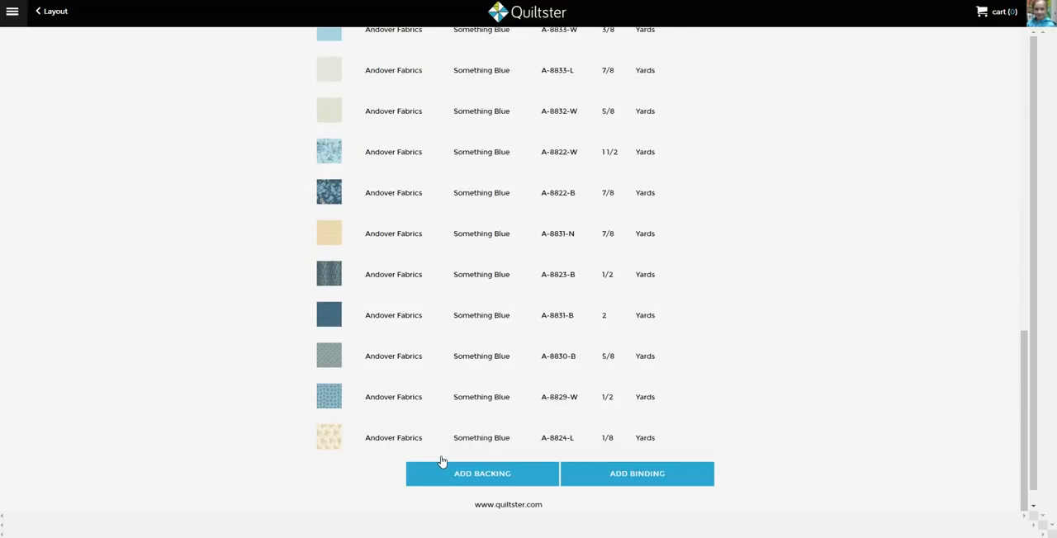
Copy the link to the quilt's printable page
scroll(437, 339, up, 8)
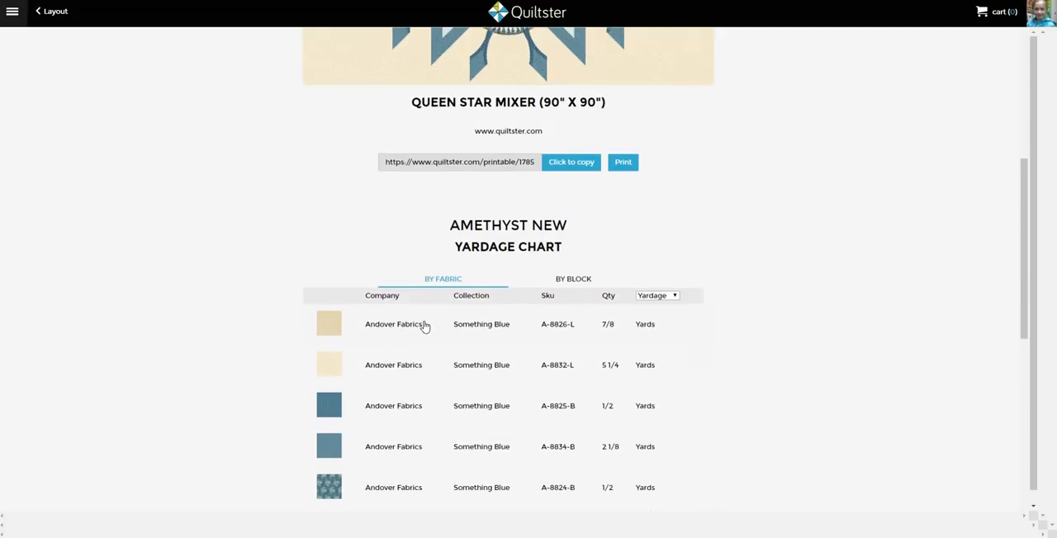
scroll(424, 327, up, 4)
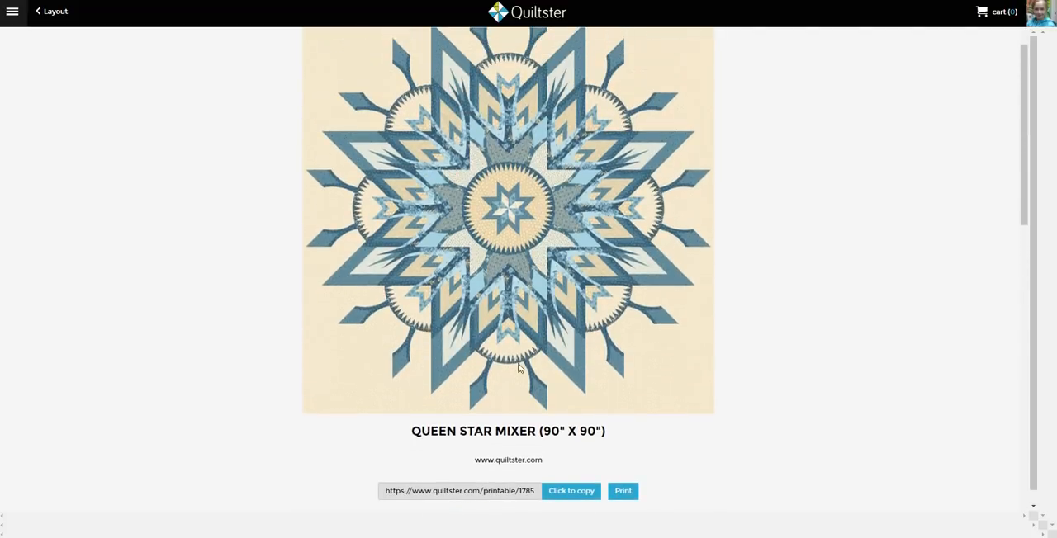
click(570, 494)
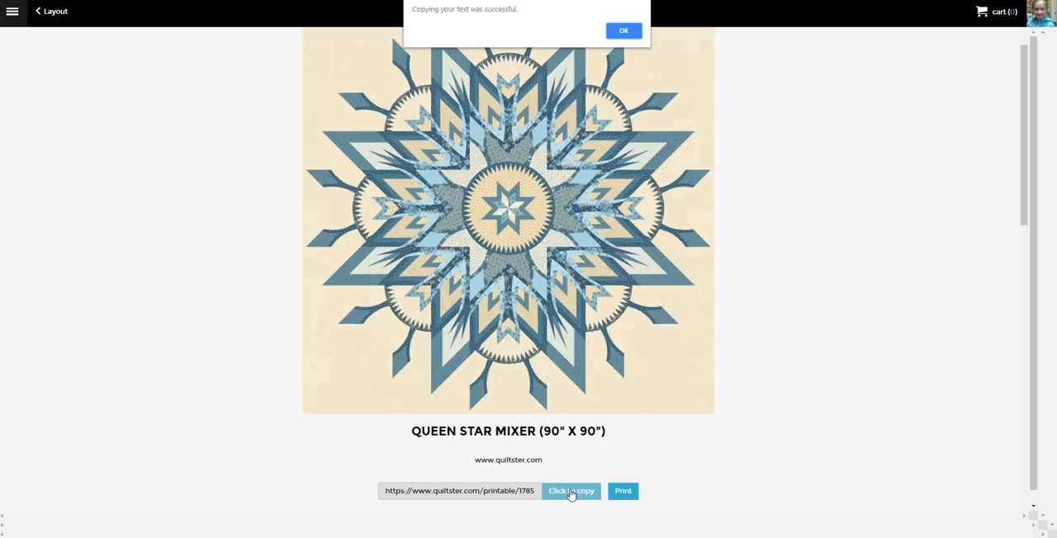
click(625, 32)
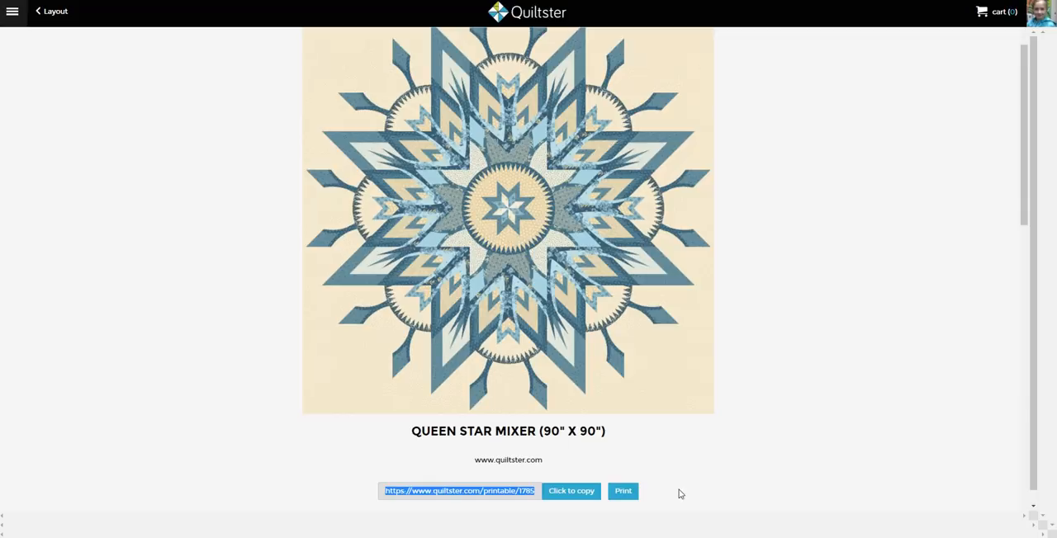
Look through the fabric yardage list and check the print preview of the printable page without saving it
scroll(680, 493, down, 3)
scroll(528, 434, down, 2)
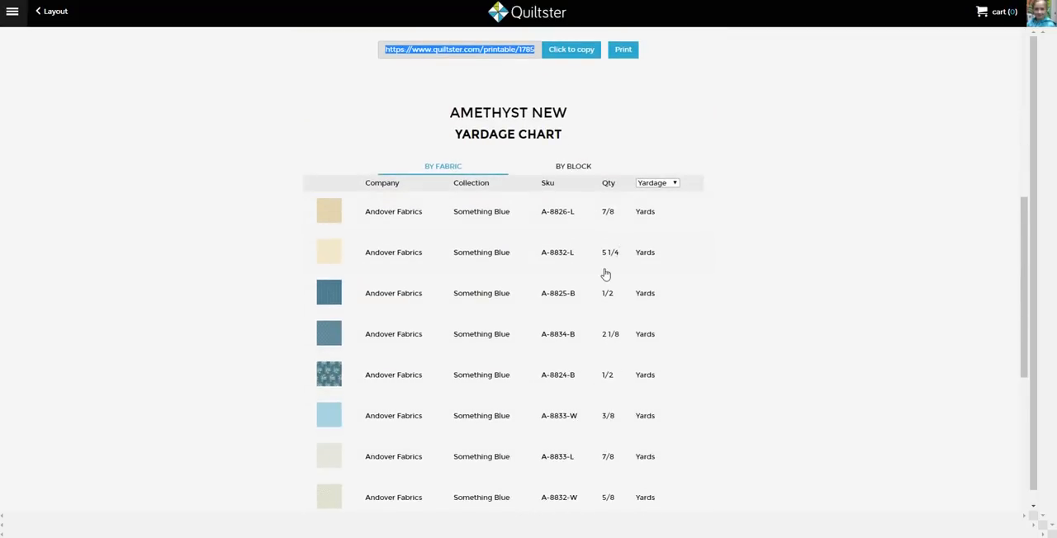
scroll(587, 468, down, 1)
scroll(586, 468, down, 5)
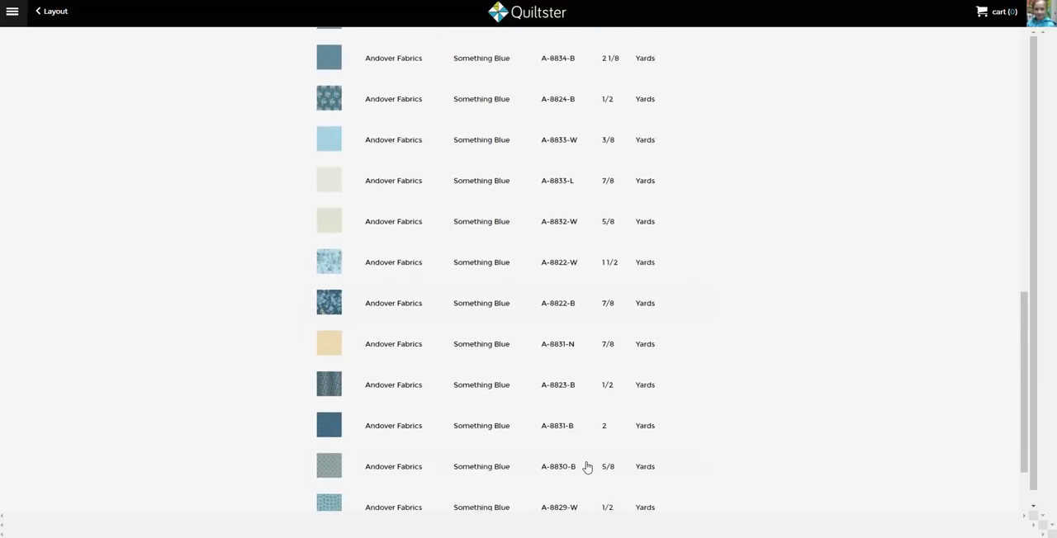
scroll(587, 468, up, 6)
scroll(587, 468, up, 3)
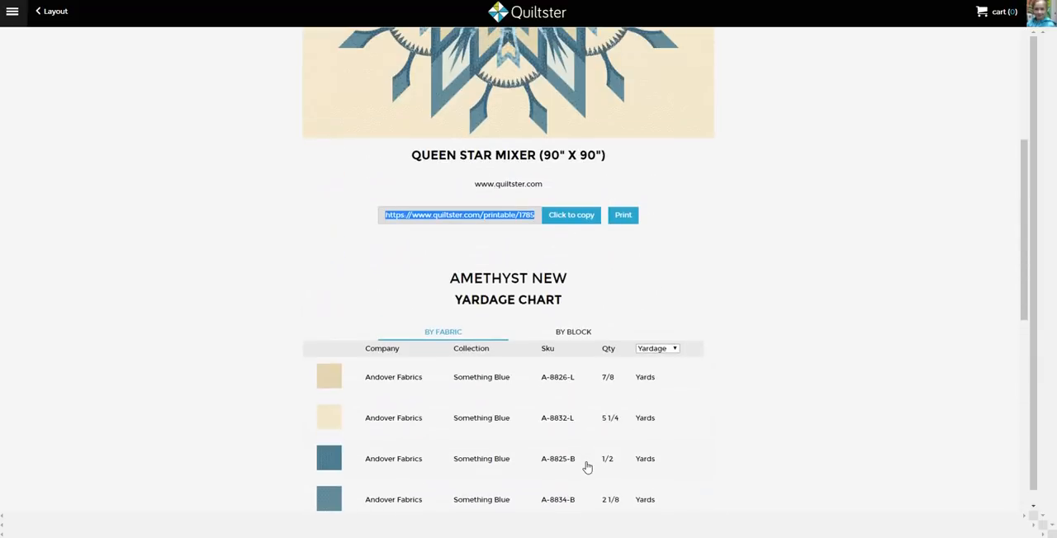
click(624, 216)
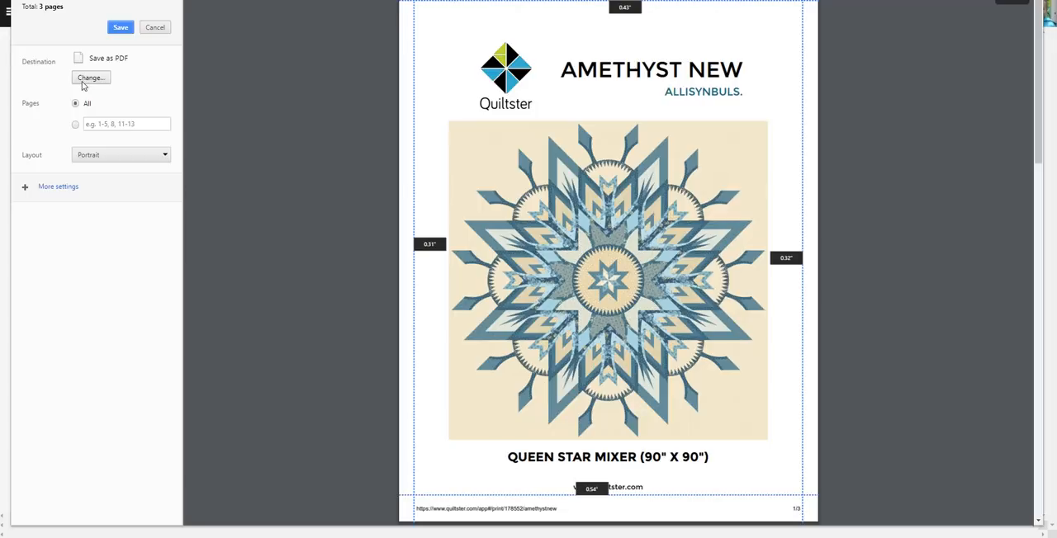
click(155, 28)
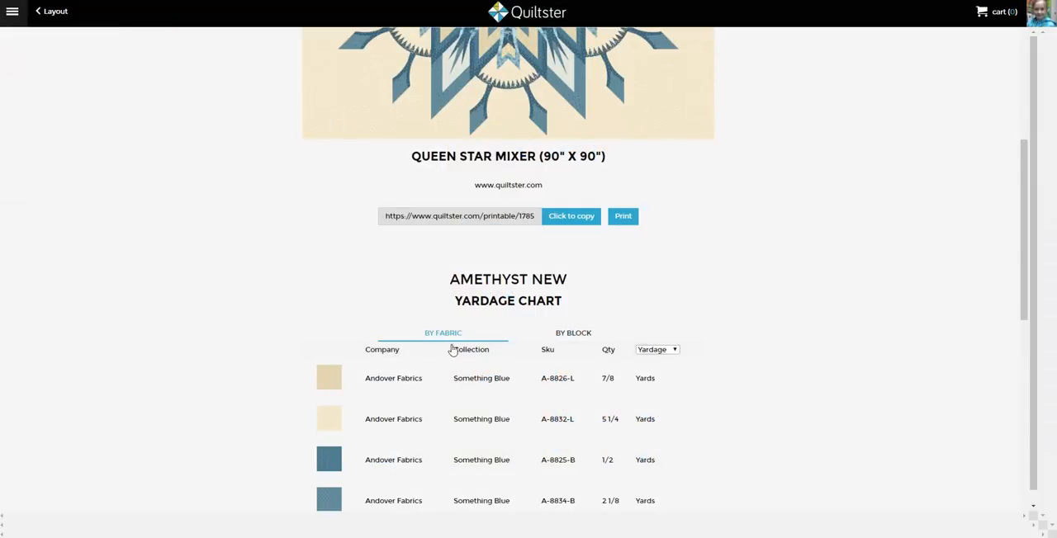
Show the yardage chart by block with the quantities in InchStrip units
scroll(440, 340, down, 2)
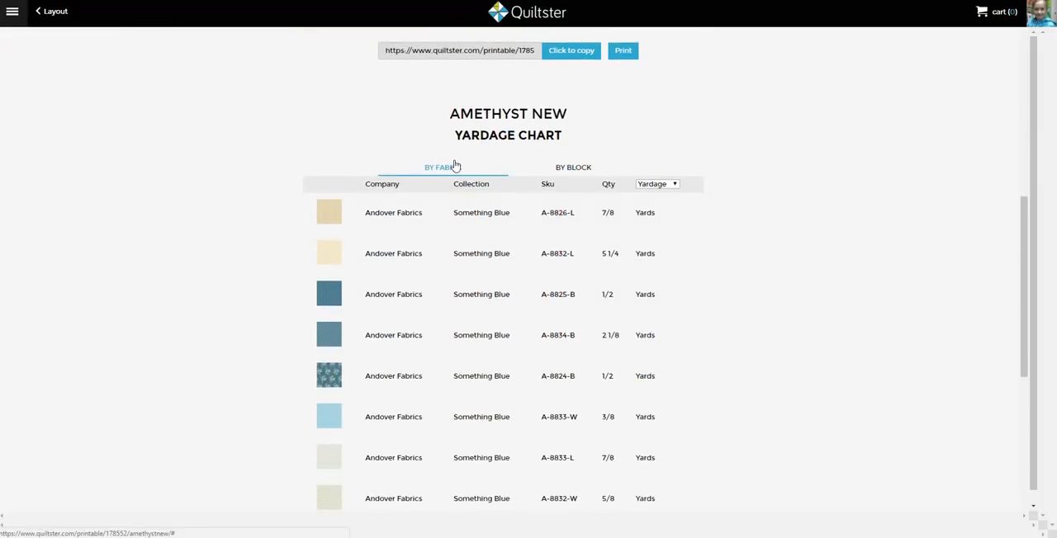
click(562, 169)
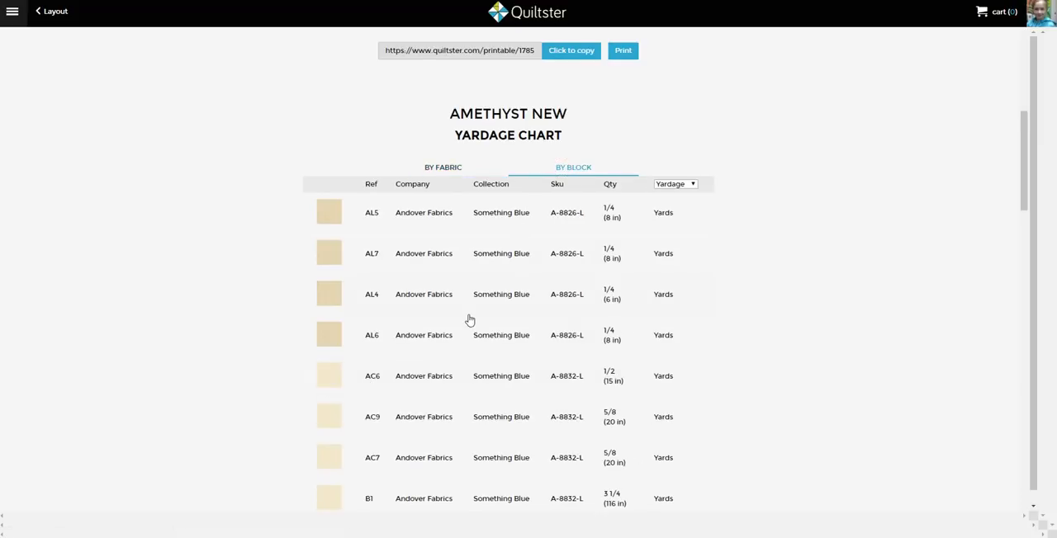
scroll(462, 297, down, 1)
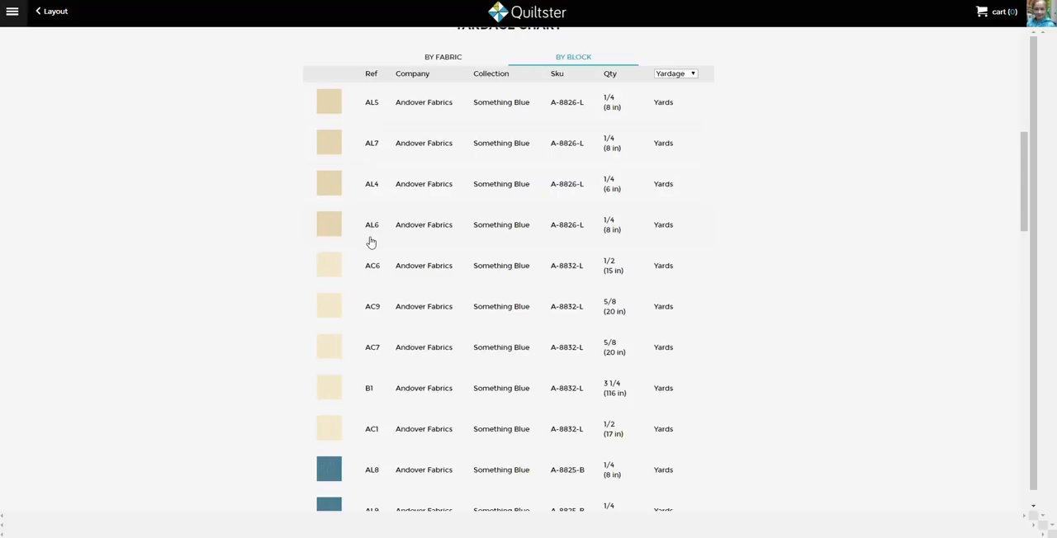
click(684, 74)
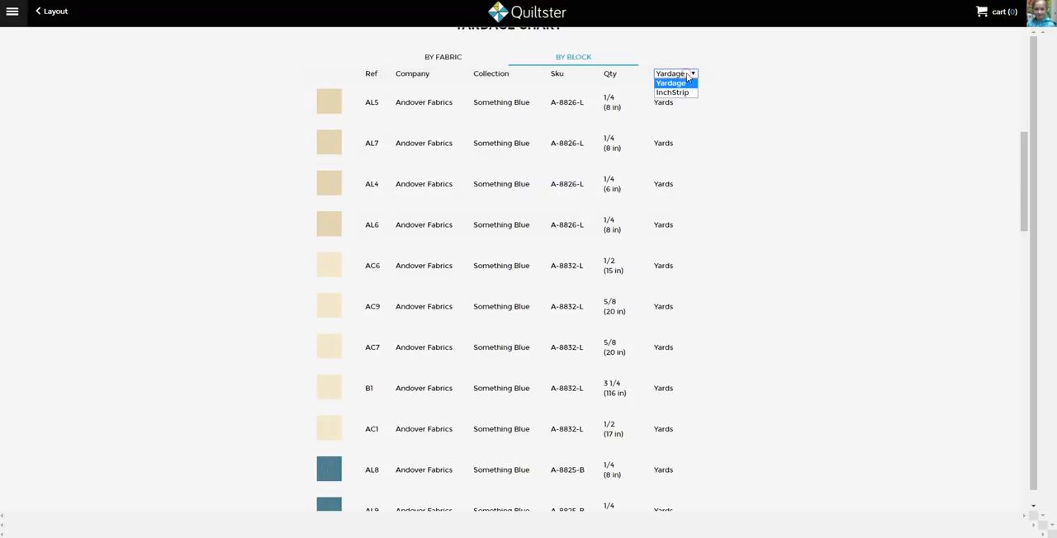
click(680, 93)
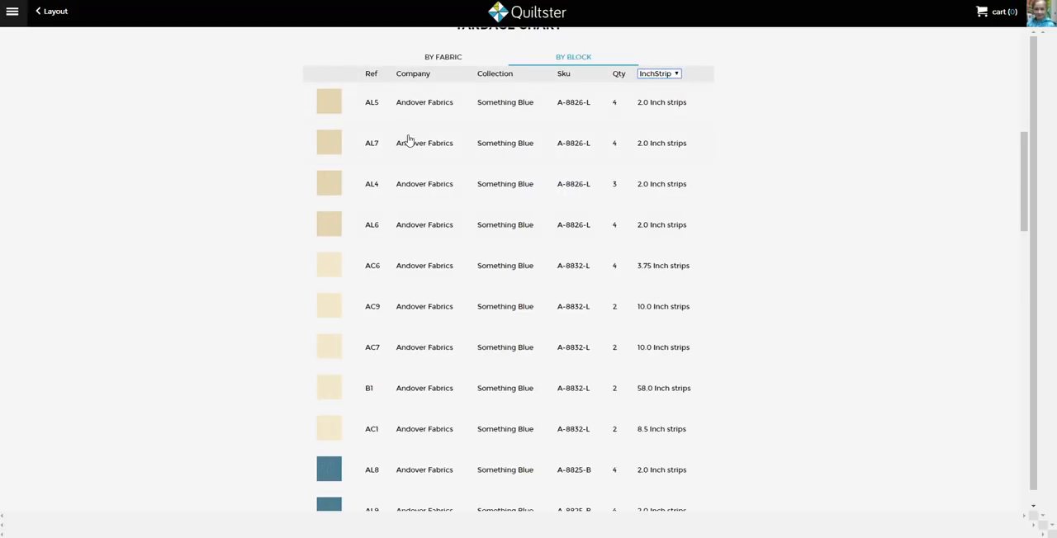
Compare the by-block quantities in Yardage and InchStrip units, ending on Yardage
click(661, 73)
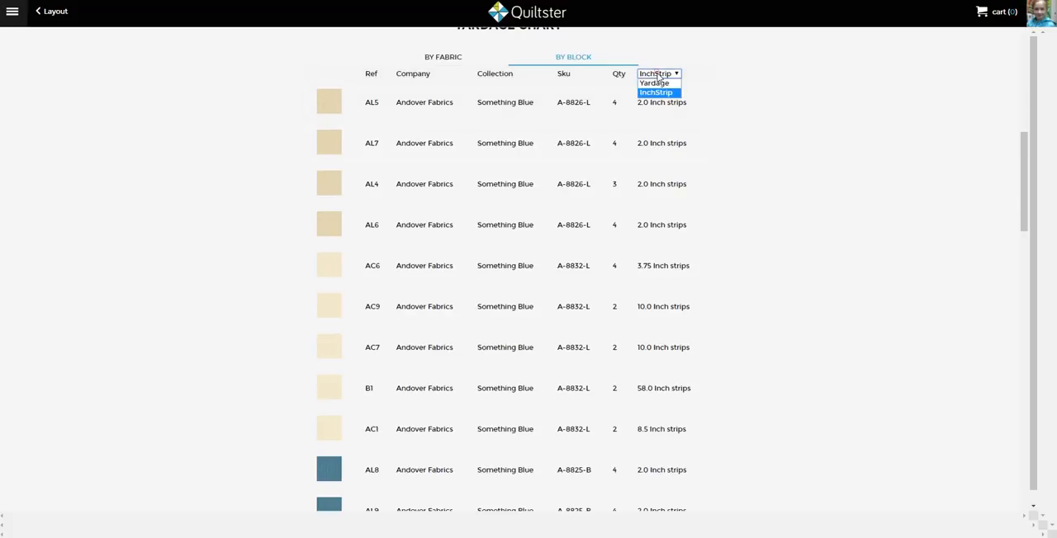
click(661, 82)
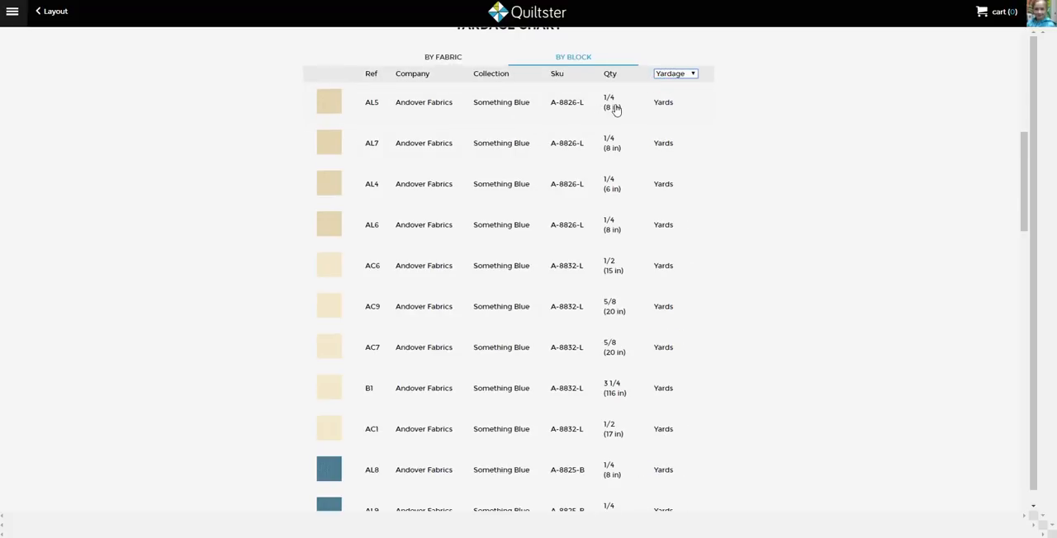
click(678, 72)
click(684, 88)
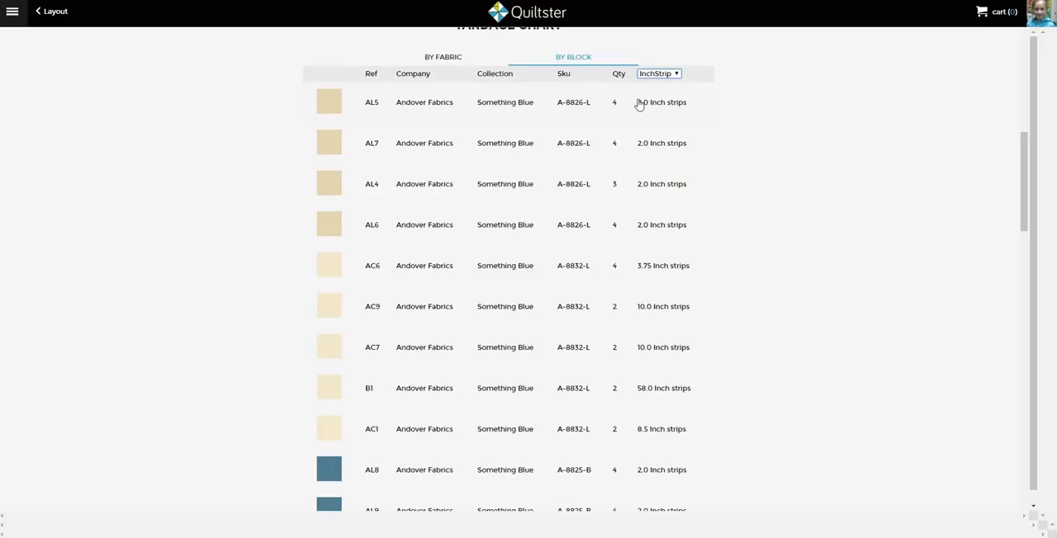
click(660, 74)
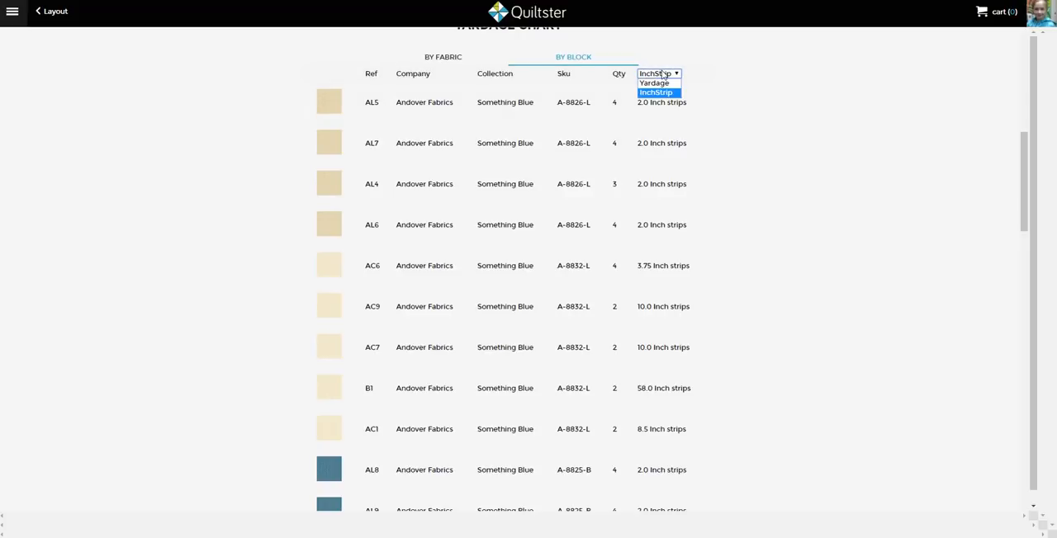
click(659, 93)
click(660, 74)
click(658, 82)
Show the yardage chart by fabric with the quantities in InchStrip units
click(446, 58)
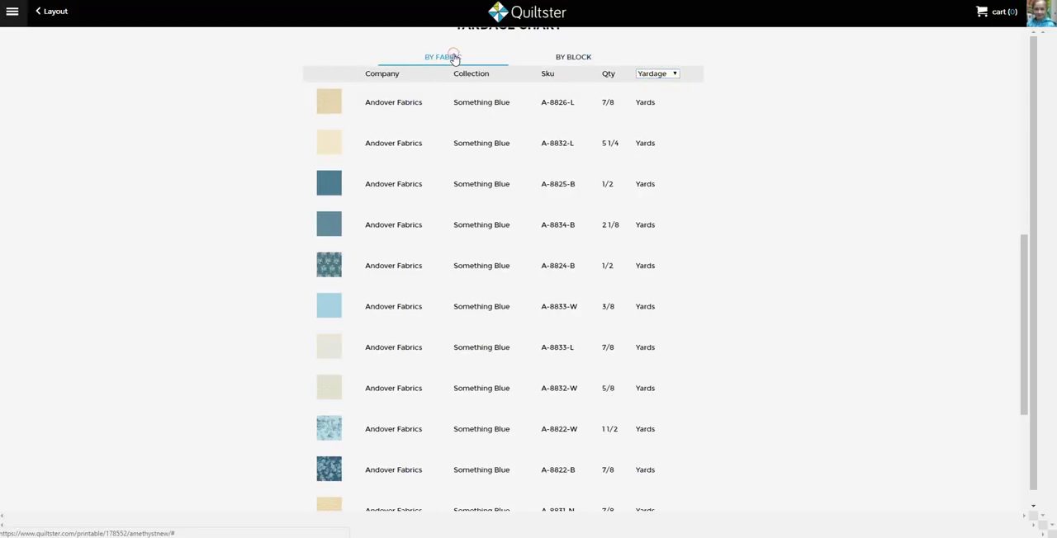
click(656, 76)
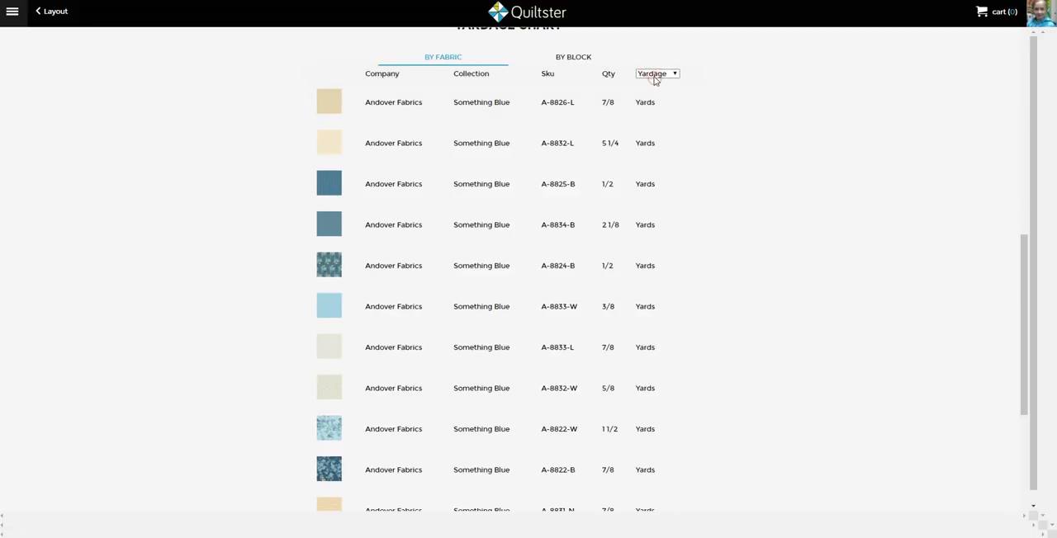
click(653, 92)
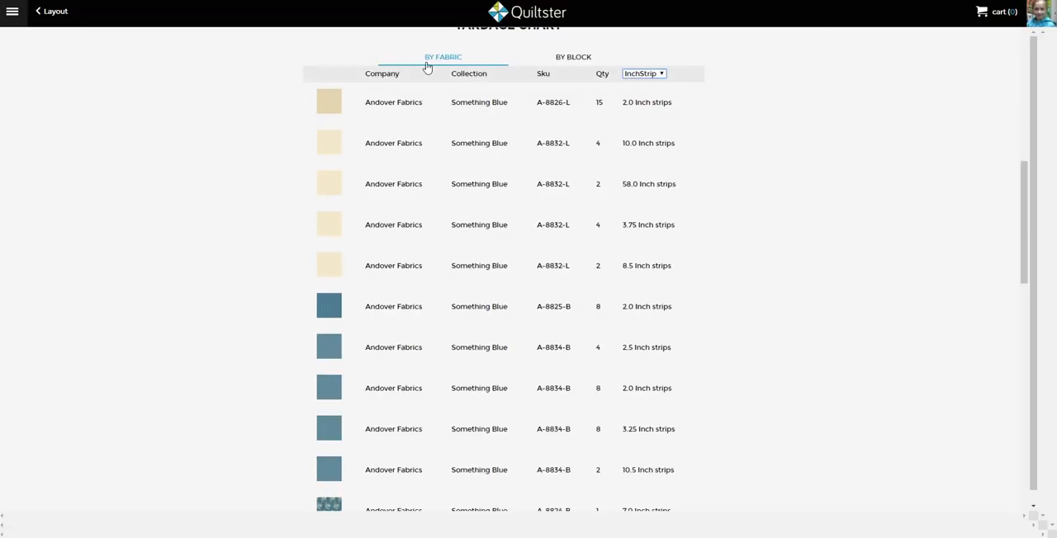
Switch the chart to the by-block list and view its quantities as InchStrip
click(640, 74)
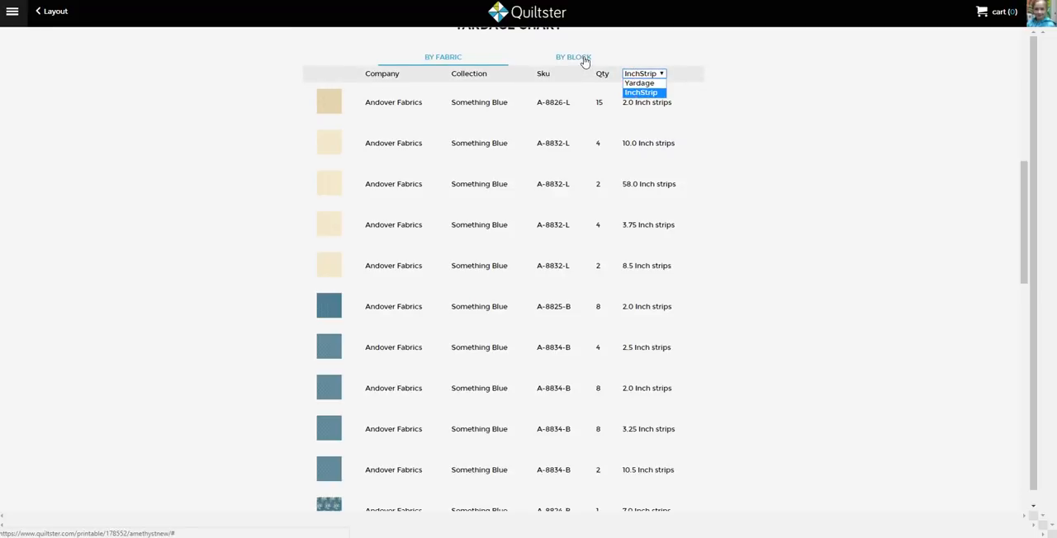
click(578, 58)
click(648, 74)
click(652, 87)
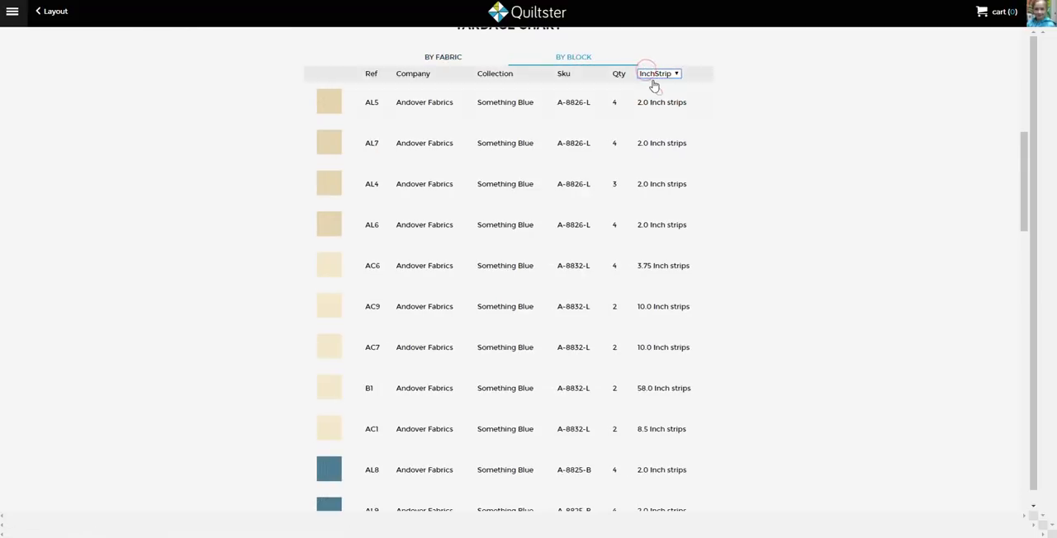
Switch the chart back to the by-fabric list and review the quilt picture and strip quantities
click(453, 60)
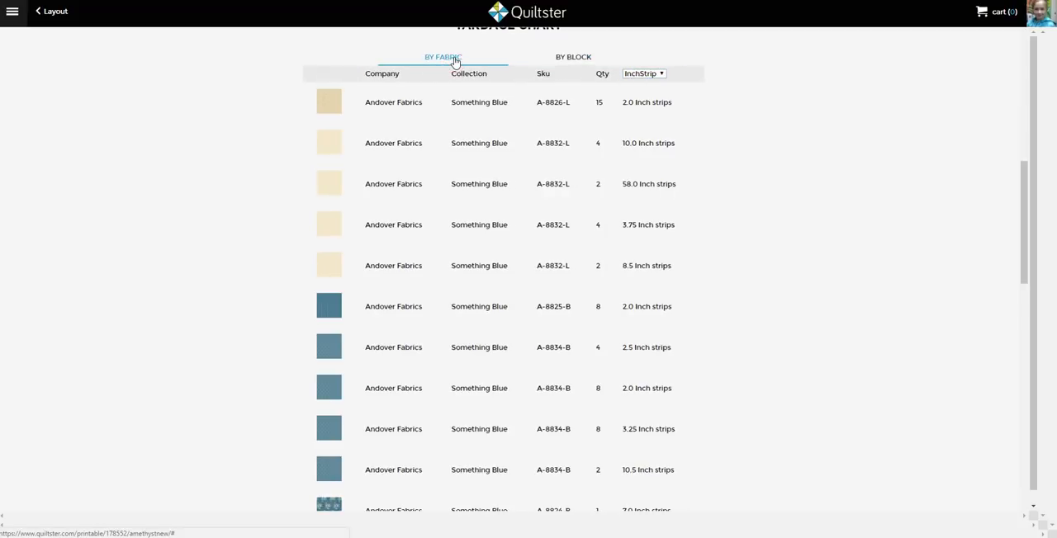
scroll(371, 210, up, 10)
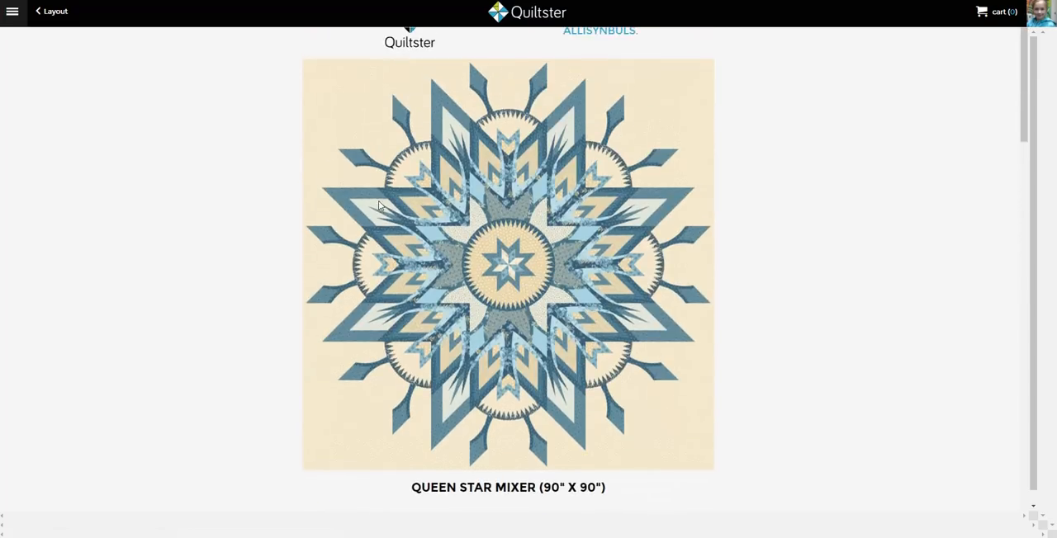
scroll(407, 169, down, 5)
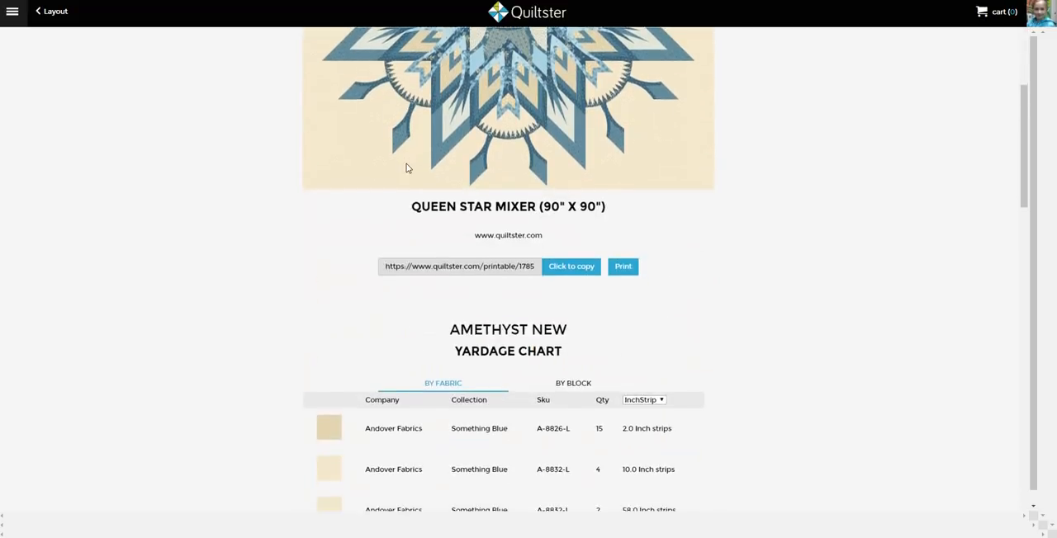
scroll(406, 168, down, 3)
scroll(405, 171, up, 3)
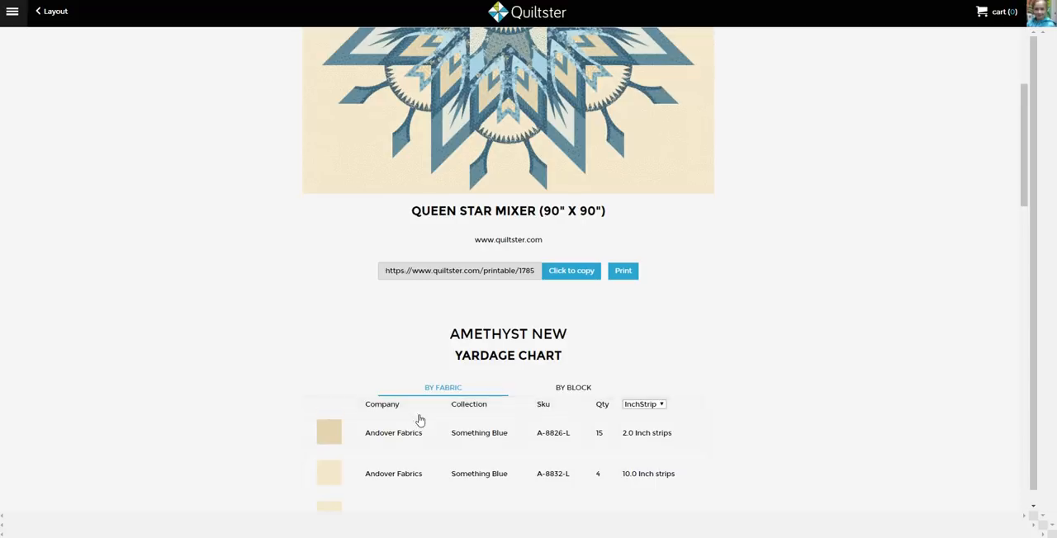
scroll(518, 415, down, 3)
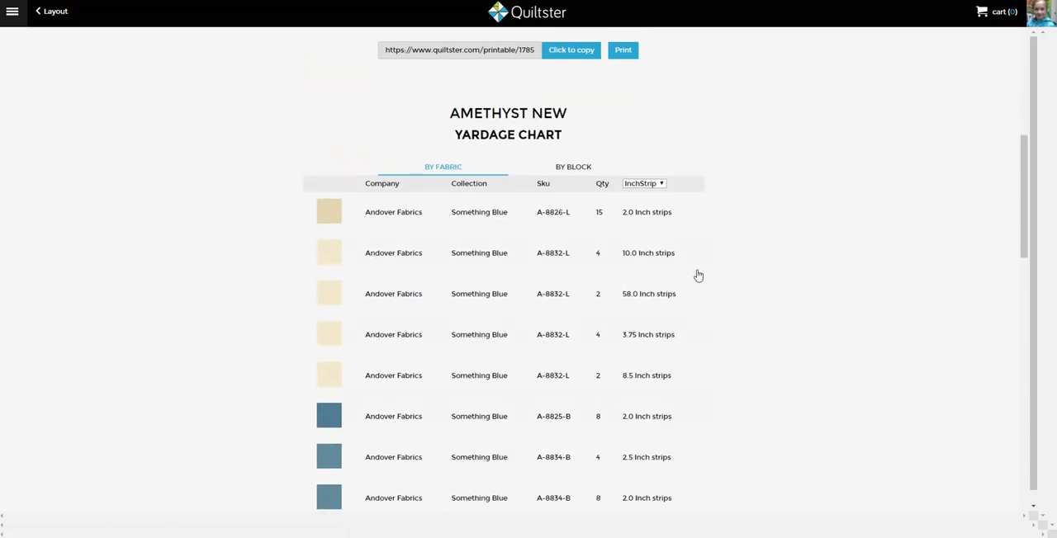
Set the by-fabric chart's units to Yardage and look over the fabric quantities
click(642, 187)
click(641, 195)
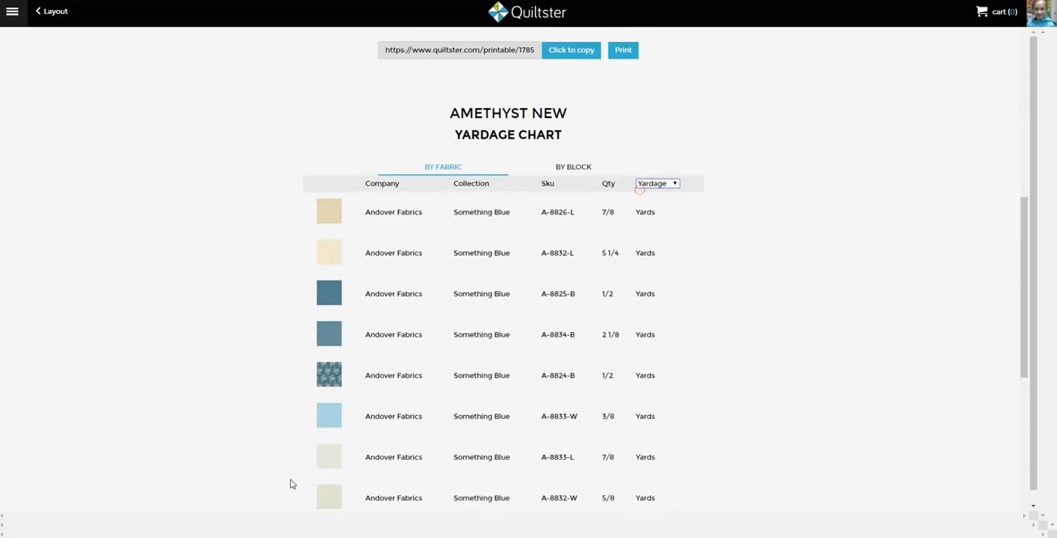
scroll(266, 443, down, 4)
scroll(267, 444, up, 10)
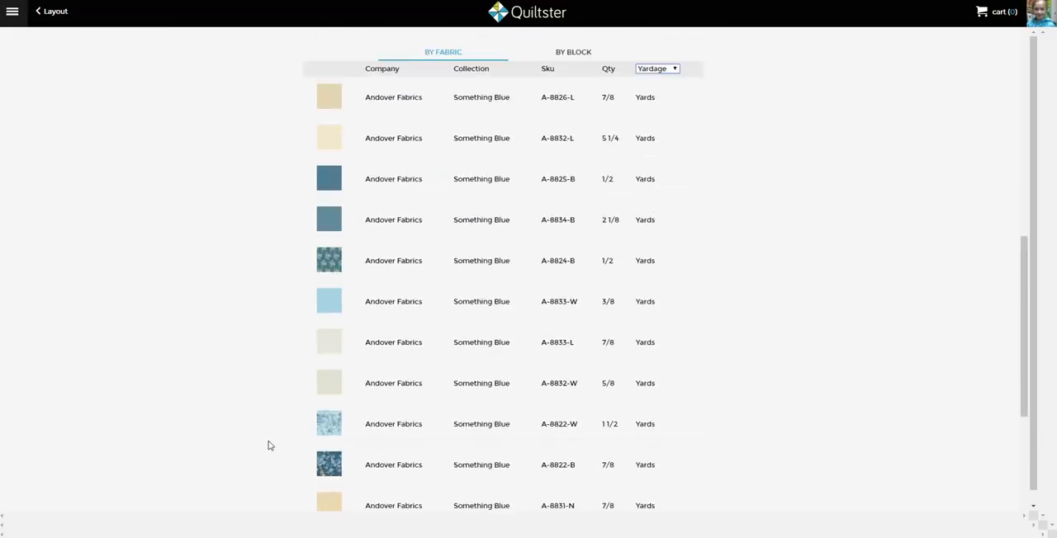
Leave the printable page, return to the projects list and reopen the Amethyst New quilt project
scroll(268, 445, up, 1)
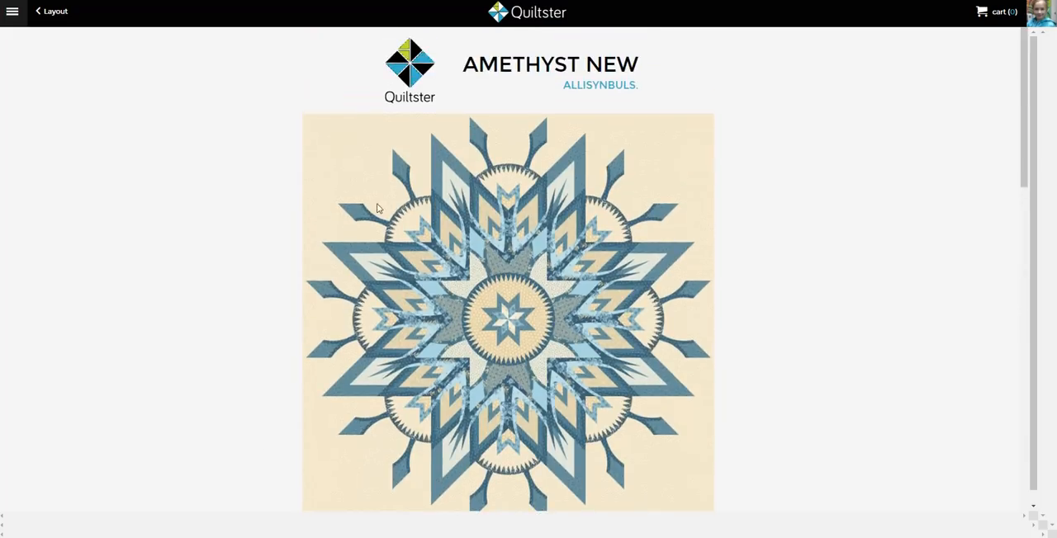
click(58, 16)
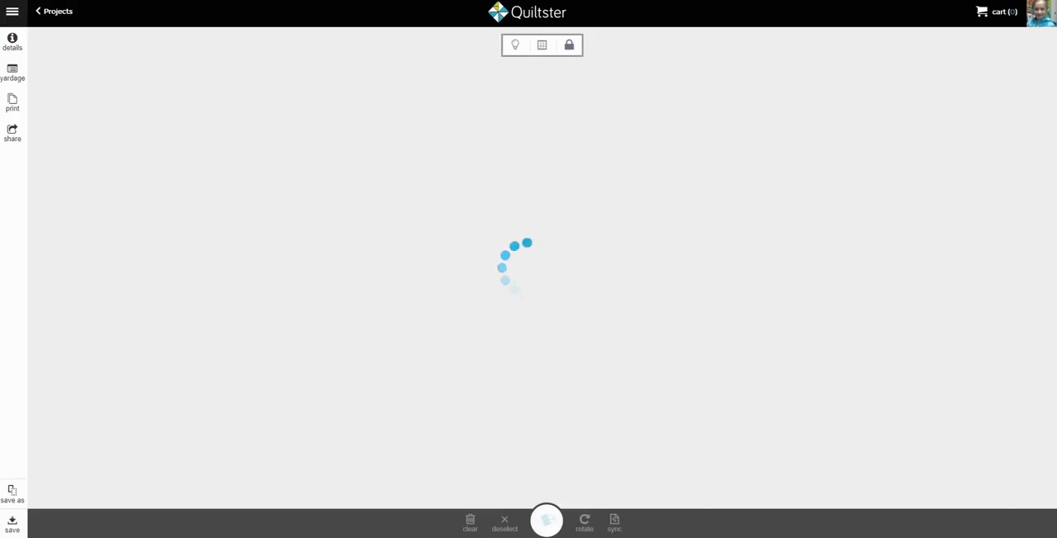
click(58, 12)
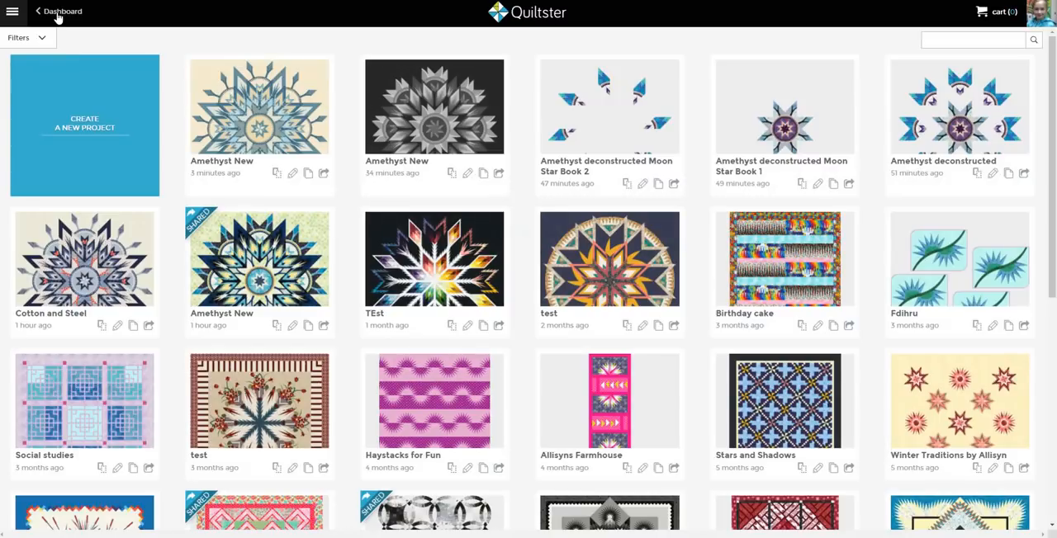
click(290, 123)
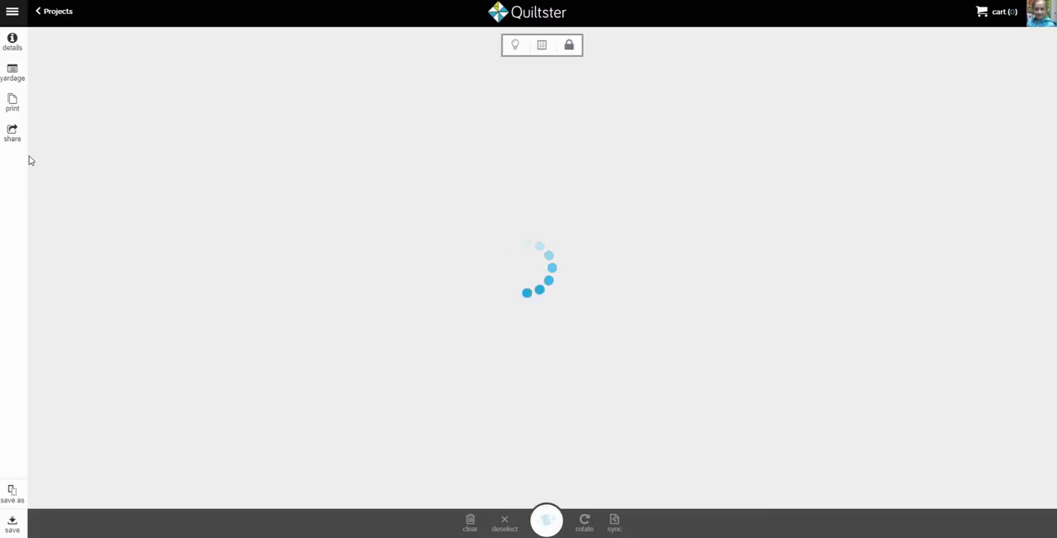
Open the project's yardage chart and look over the full list of fabrics and quantities
click(12, 75)
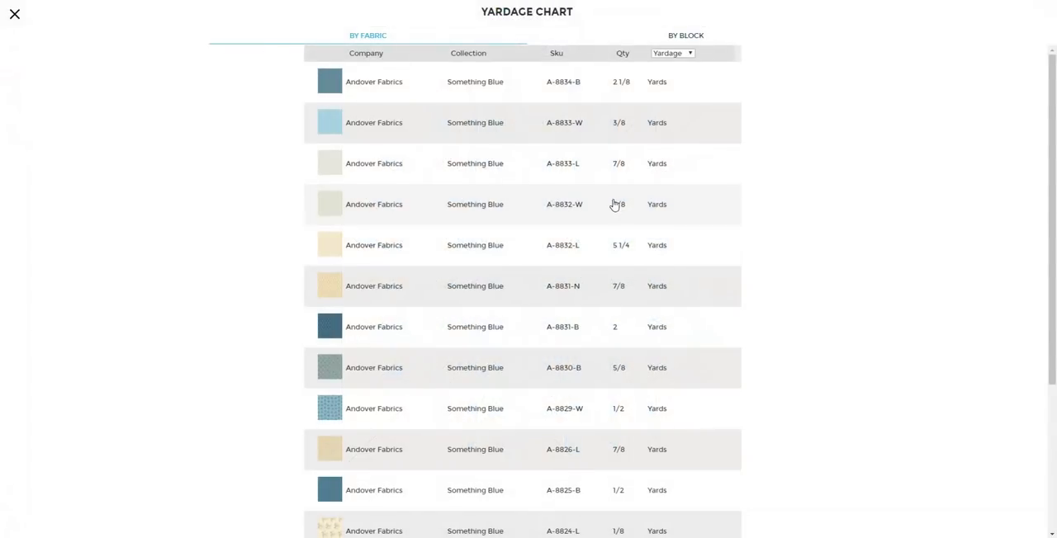
scroll(615, 203, down, 3)
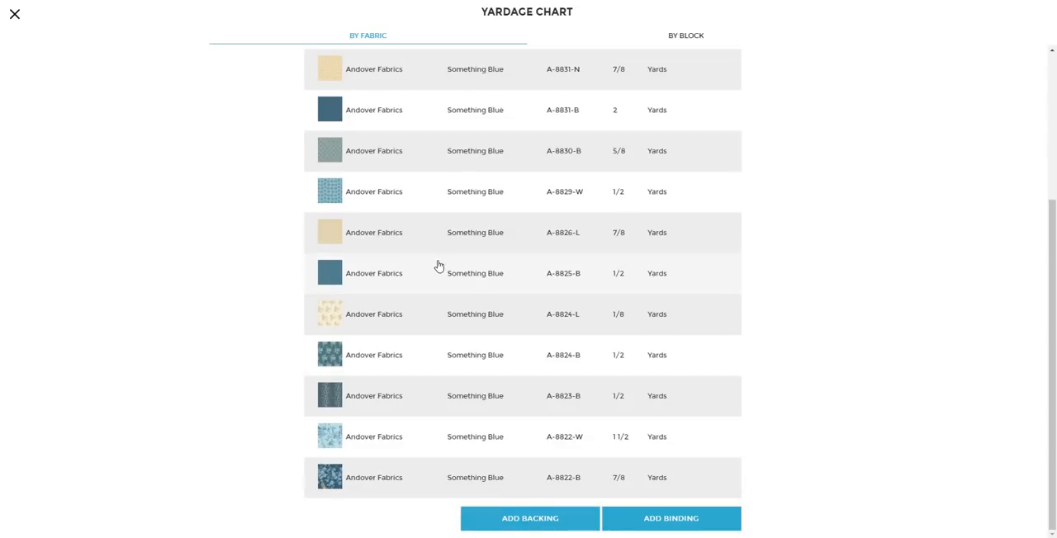
scroll(438, 262, up, 3)
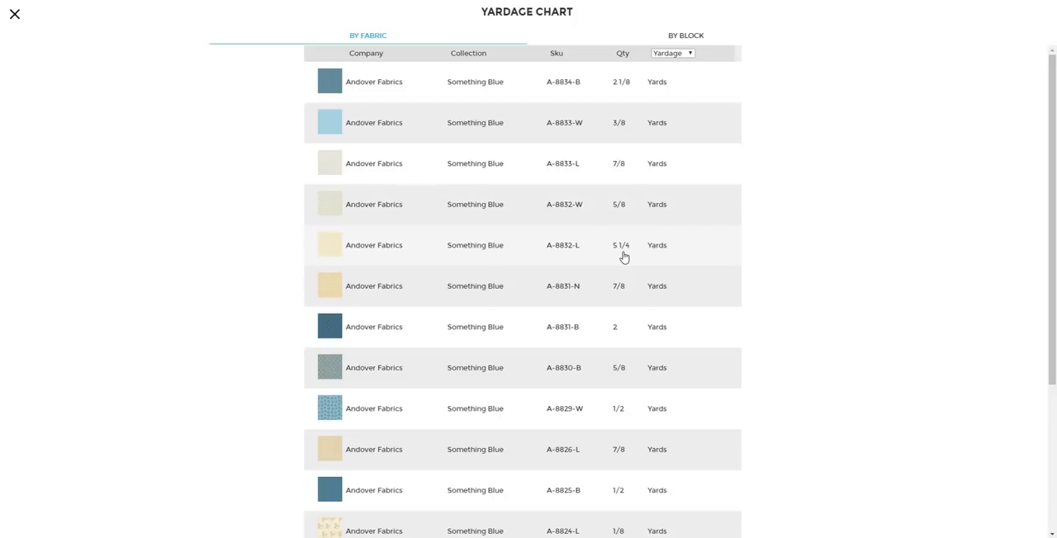
Choose to replace fabric A-8832-L and filter the replacement fabrics to Andover Fabrics, designer Edyta Sitar and the Something Blue collection
click(333, 251)
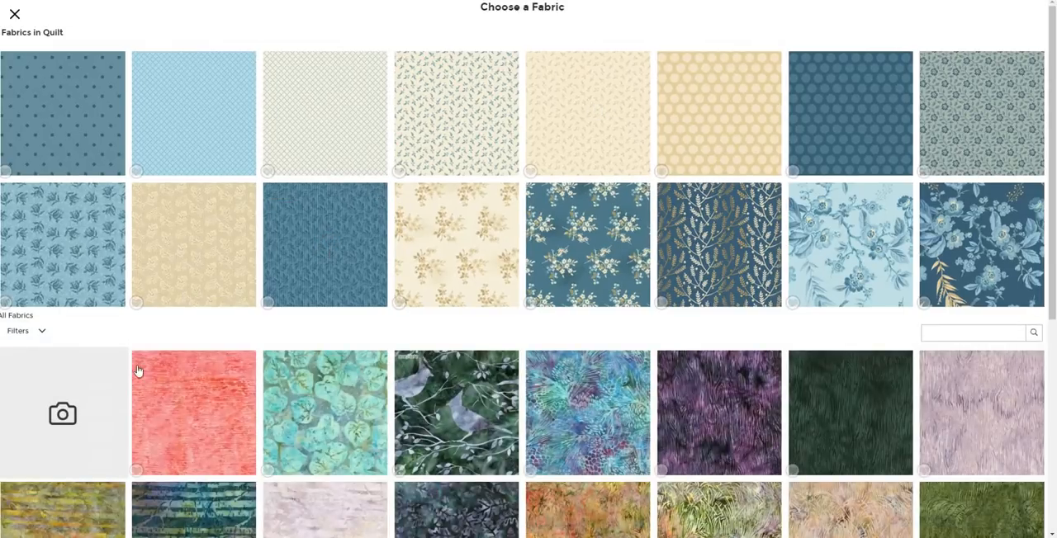
click(41, 332)
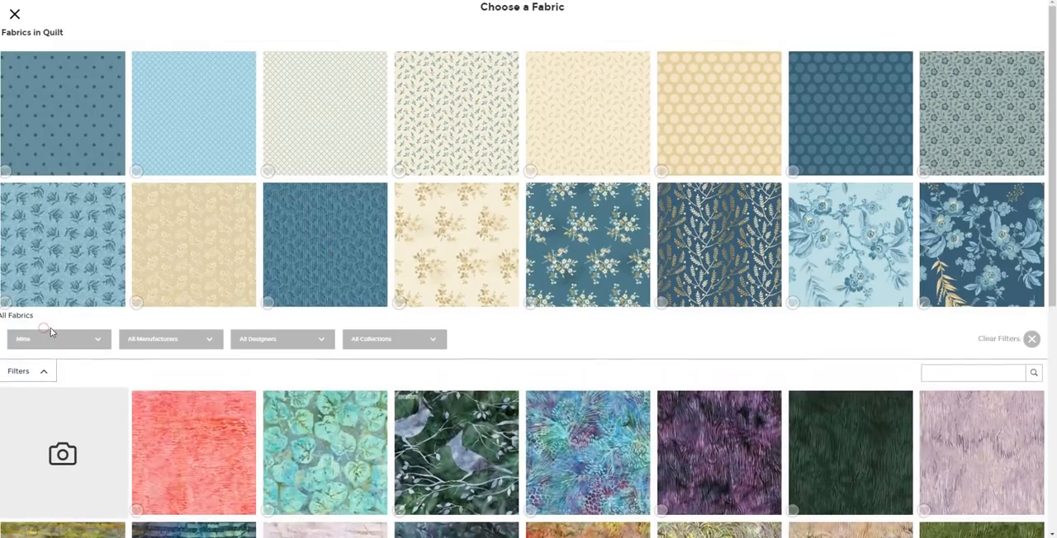
click(175, 341)
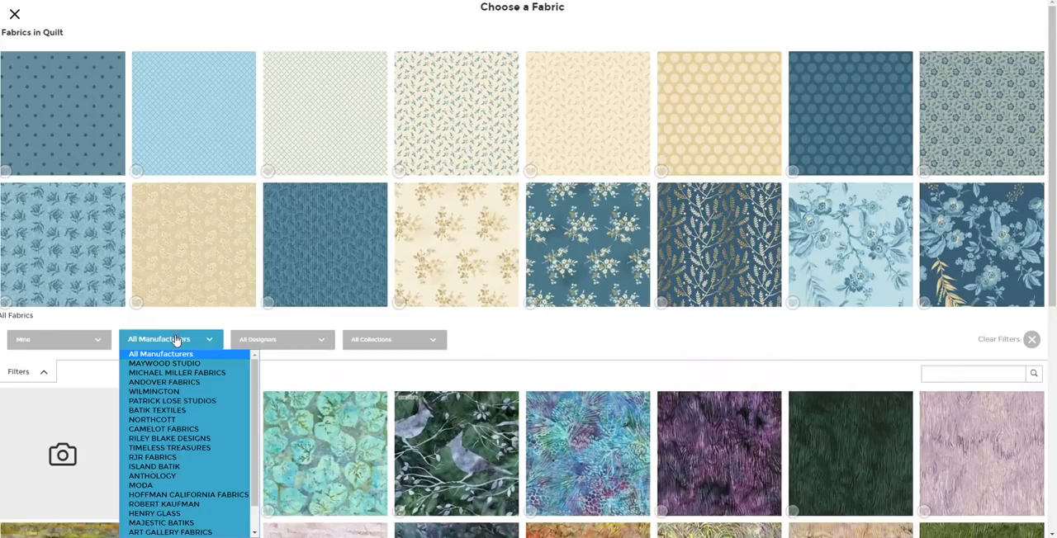
click(190, 384)
click(284, 341)
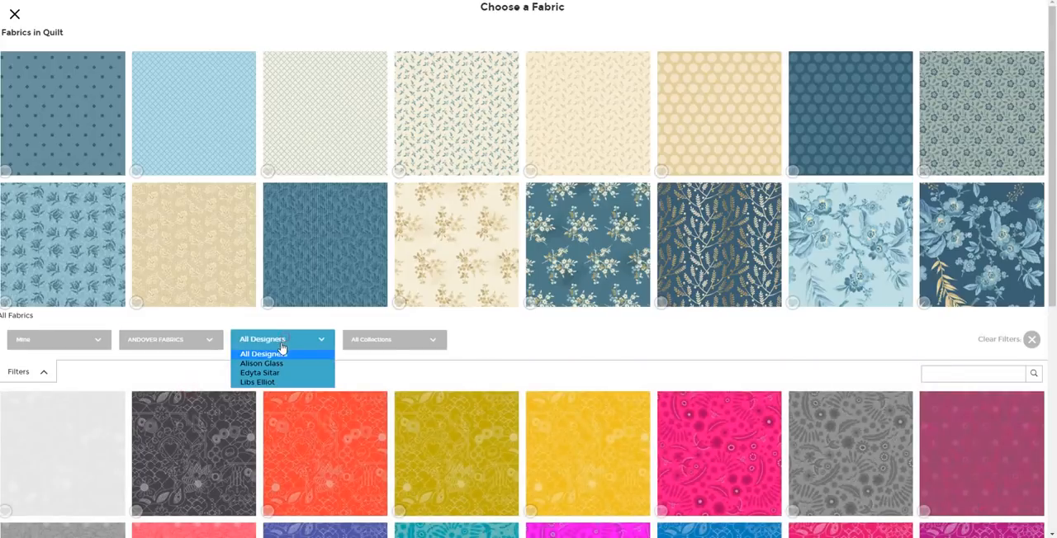
click(271, 373)
click(366, 339)
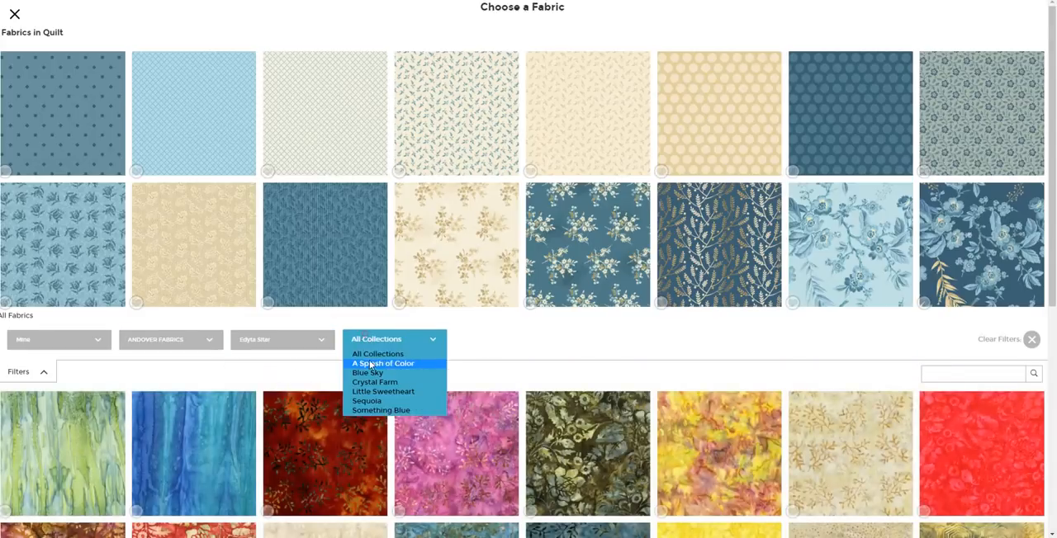
click(371, 413)
Replace the background with the cream floral fabric A-8824-L from the extended Something Blue list and hide the quilt's grid lines
scroll(517, 373, down, 3)
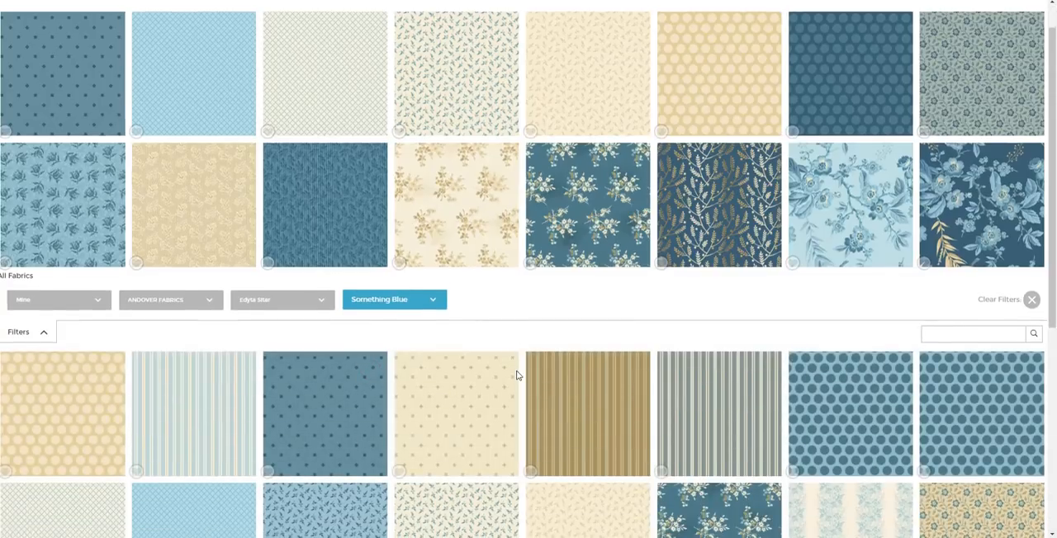
scroll(517, 373, down, 2)
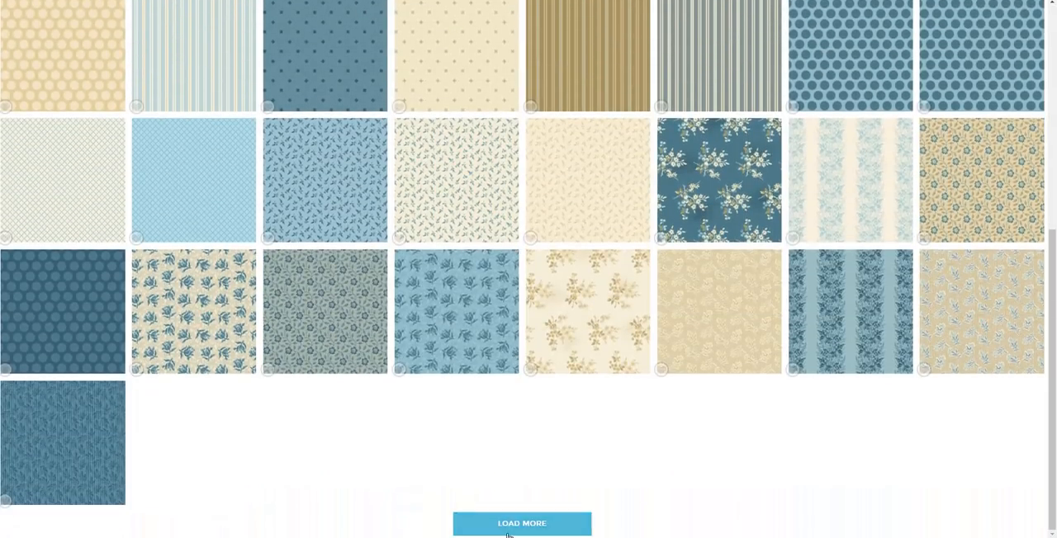
click(510, 526)
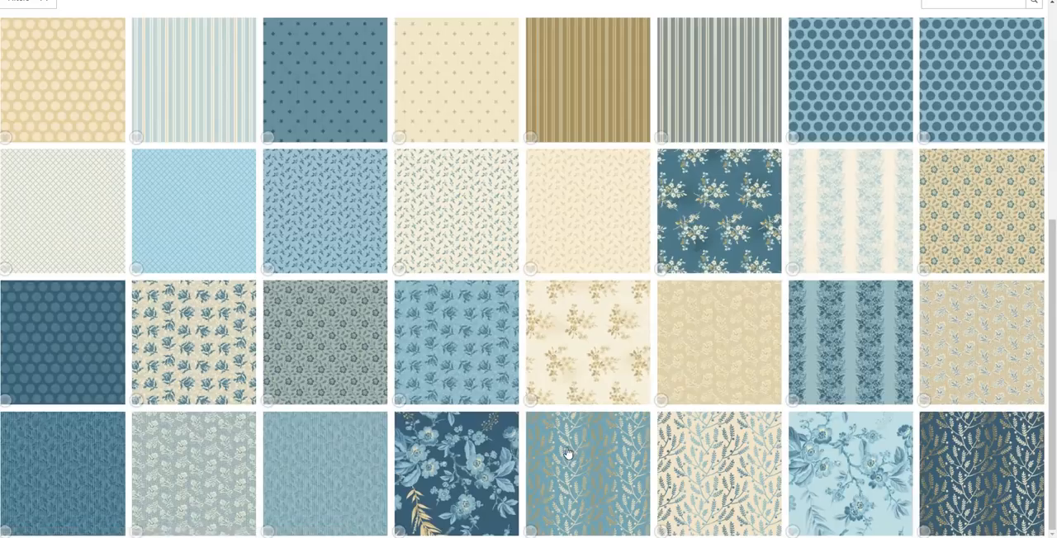
click(574, 330)
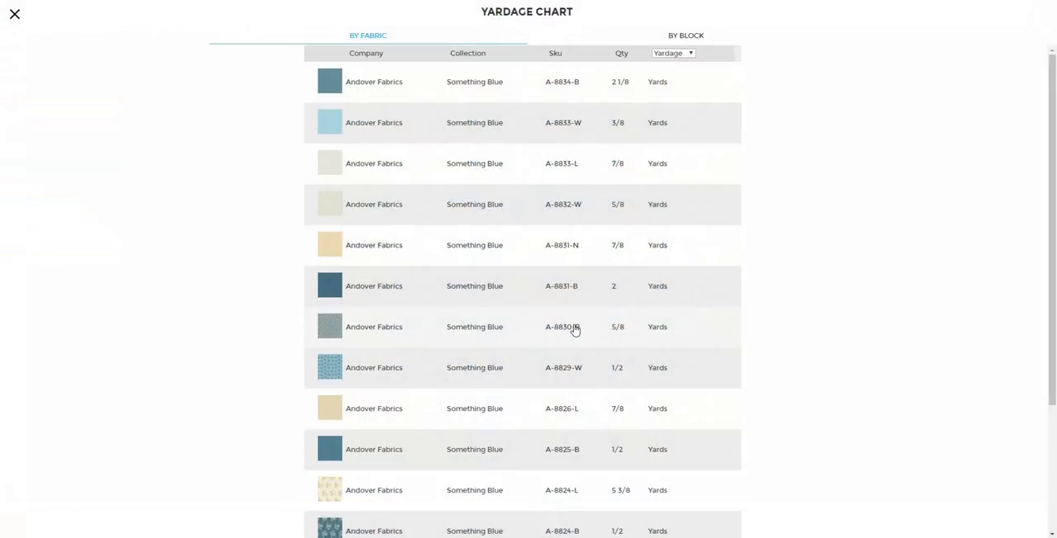
click(15, 16)
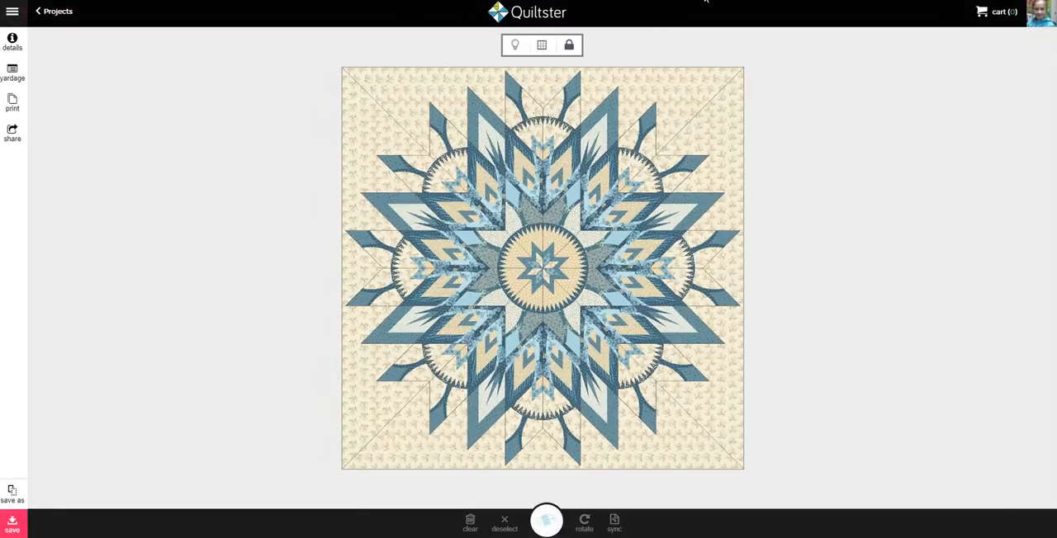
click(542, 48)
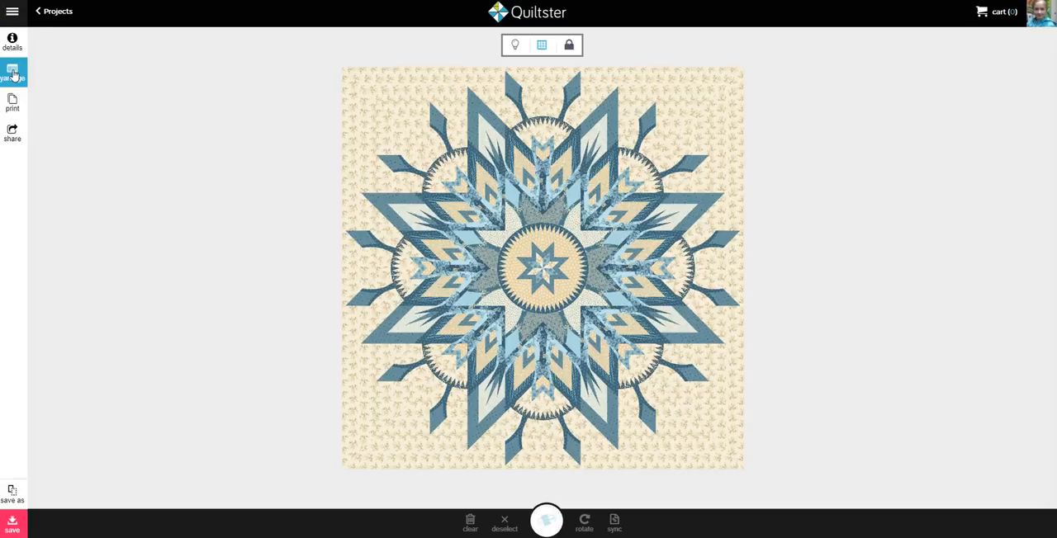
From the yardage chart, choose to replace fabric A-8824-L and filter the fabrics to Andover Fabrics, Edyta Sitar and the Sequoia collection
click(12, 74)
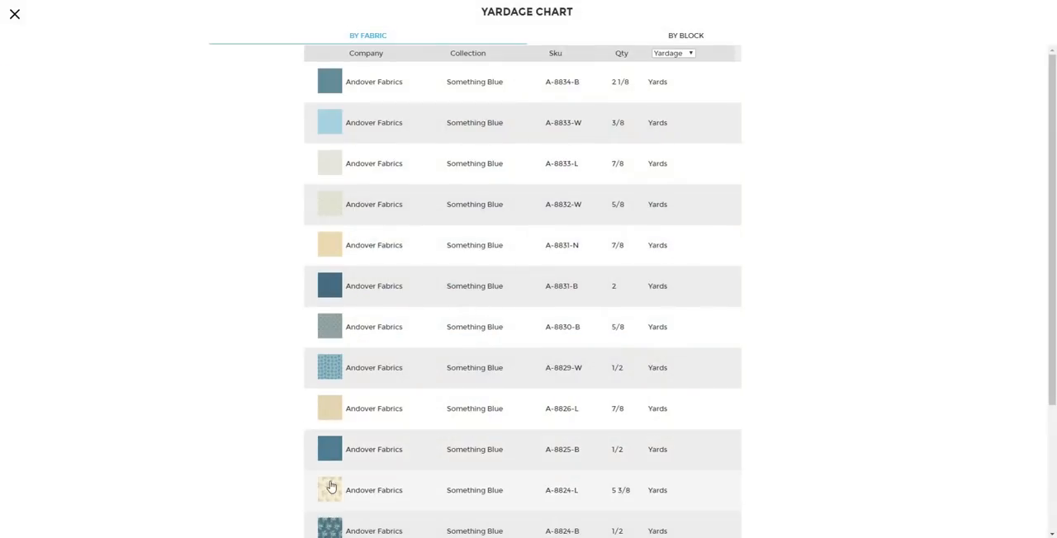
click(330, 490)
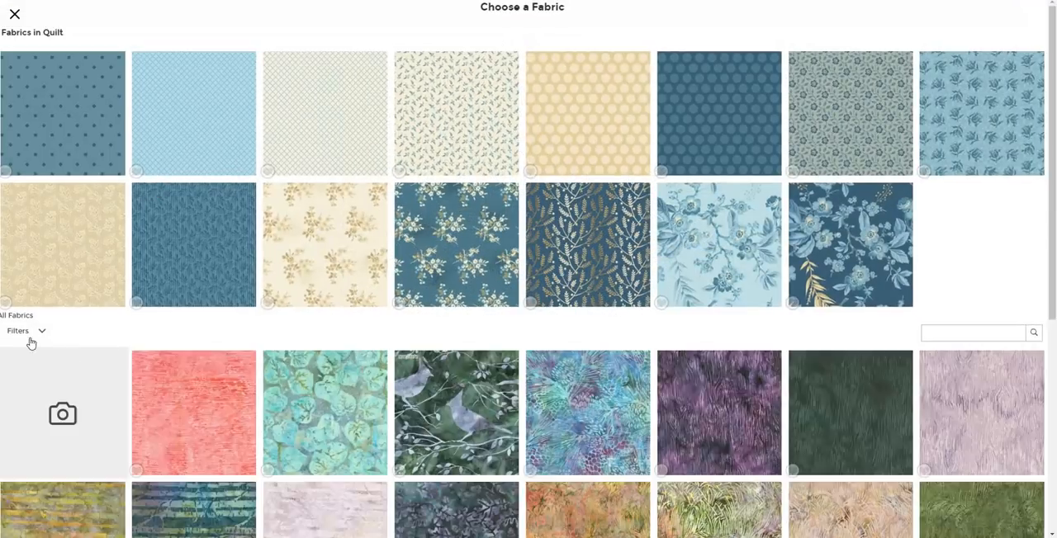
click(40, 333)
click(180, 341)
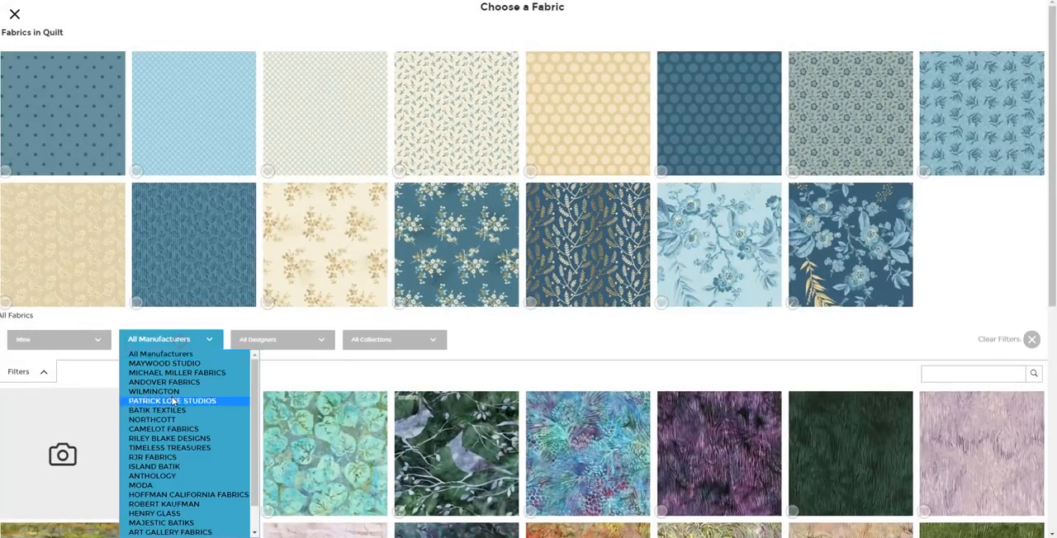
click(225, 381)
click(278, 338)
click(268, 371)
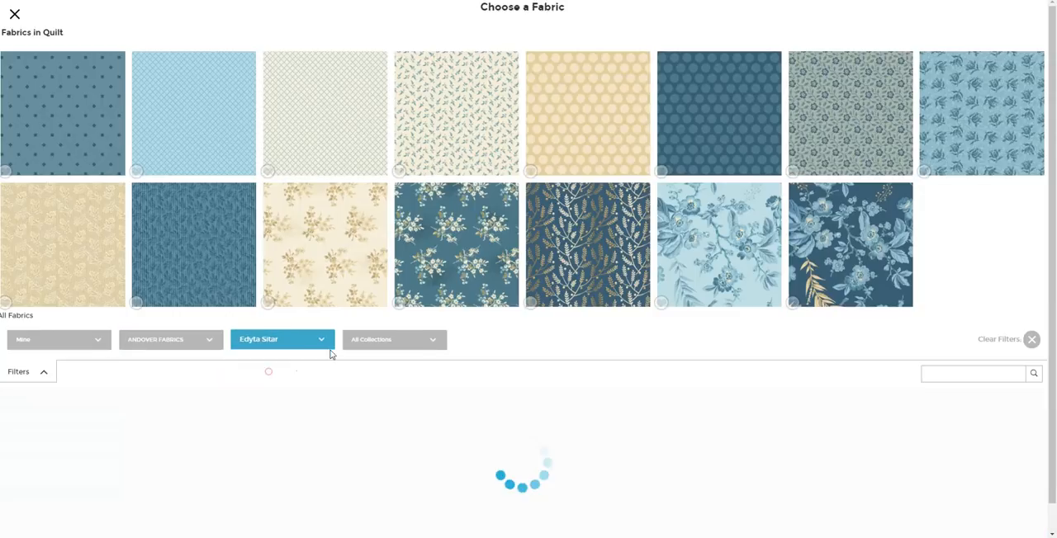
click(374, 341)
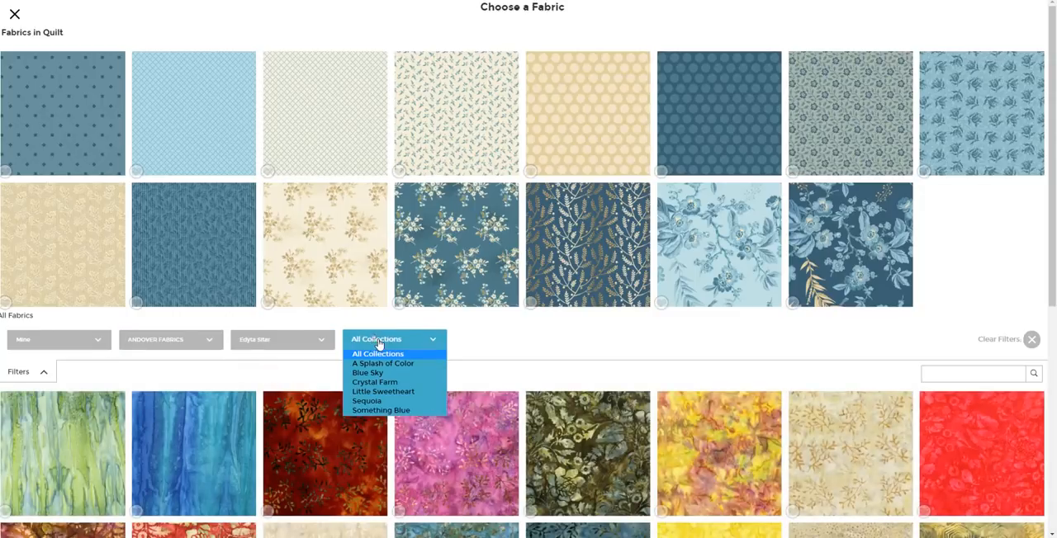
click(368, 401)
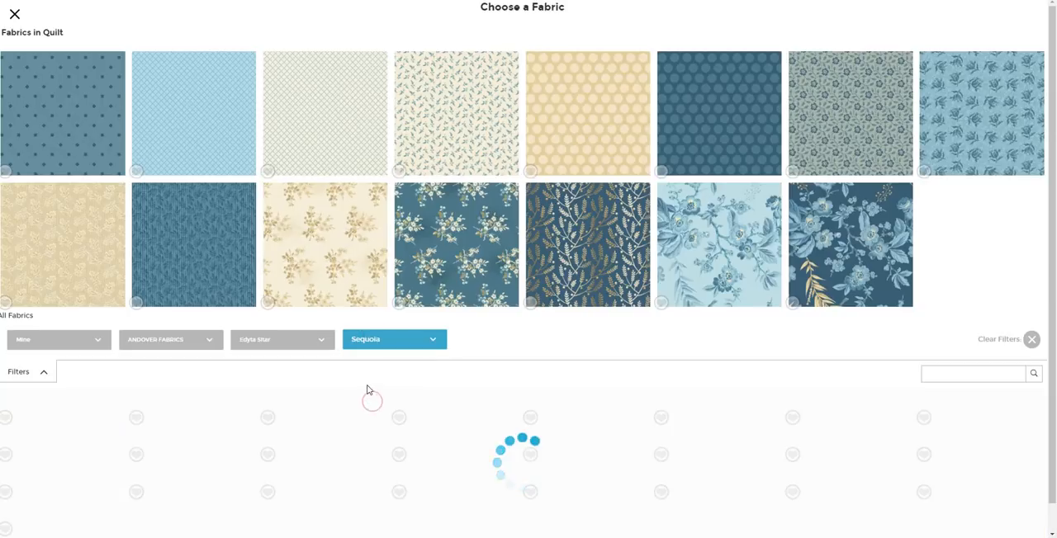
Load more Sequoia fabrics, swap the background for the cream print A-8756-L and return to the quilt layout
scroll(365, 386, down, 3)
scroll(363, 386, down, 2)
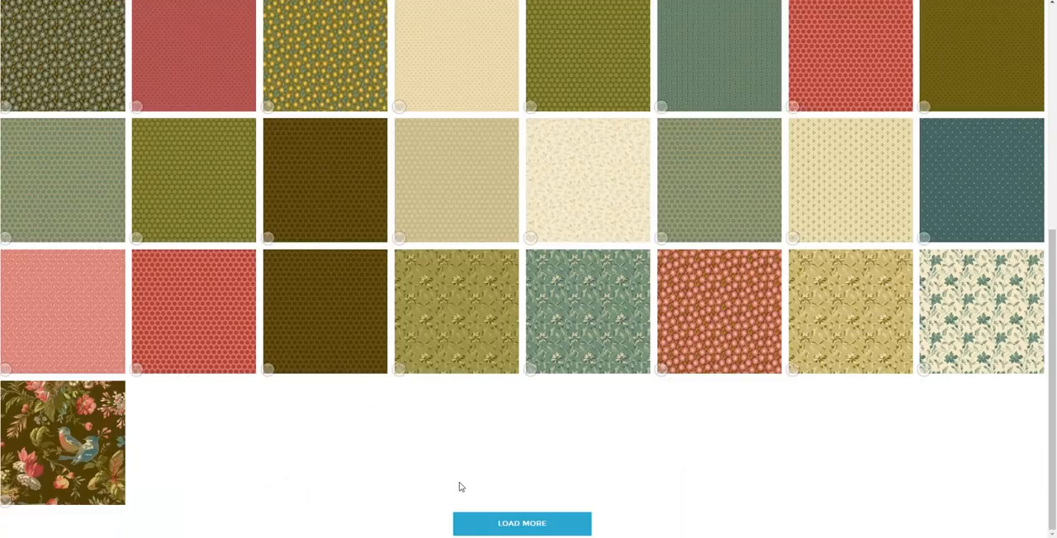
click(485, 528)
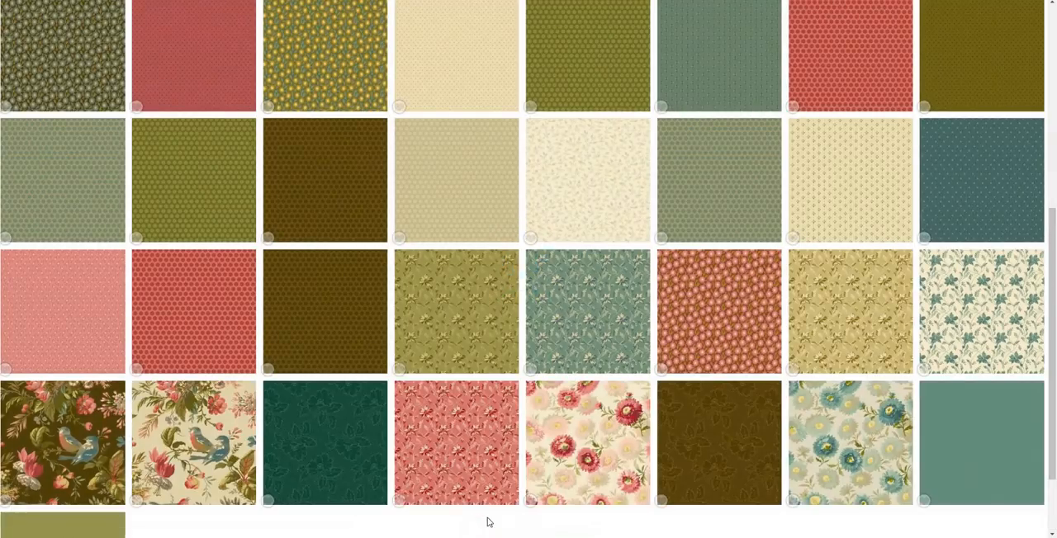
click(580, 171)
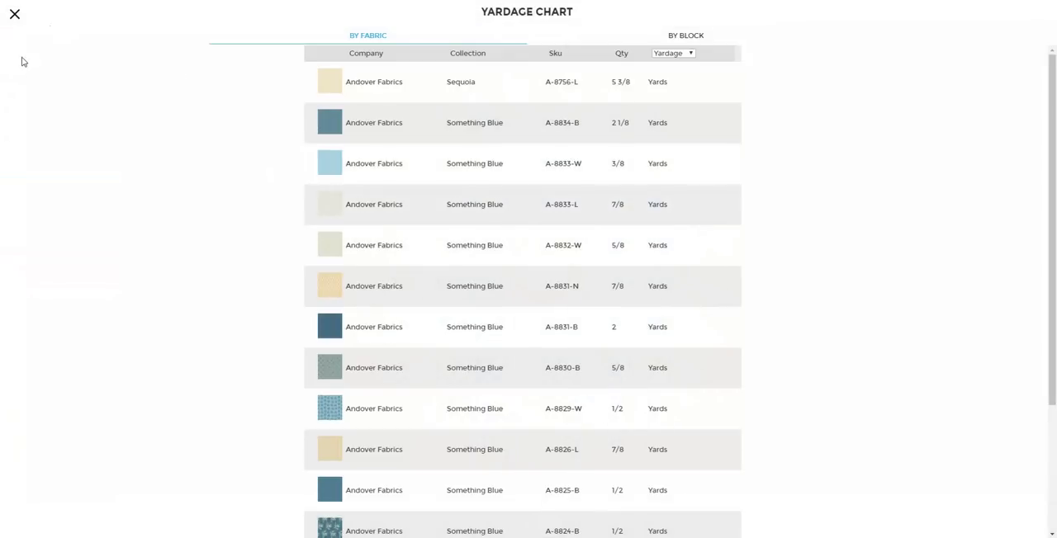
click(14, 17)
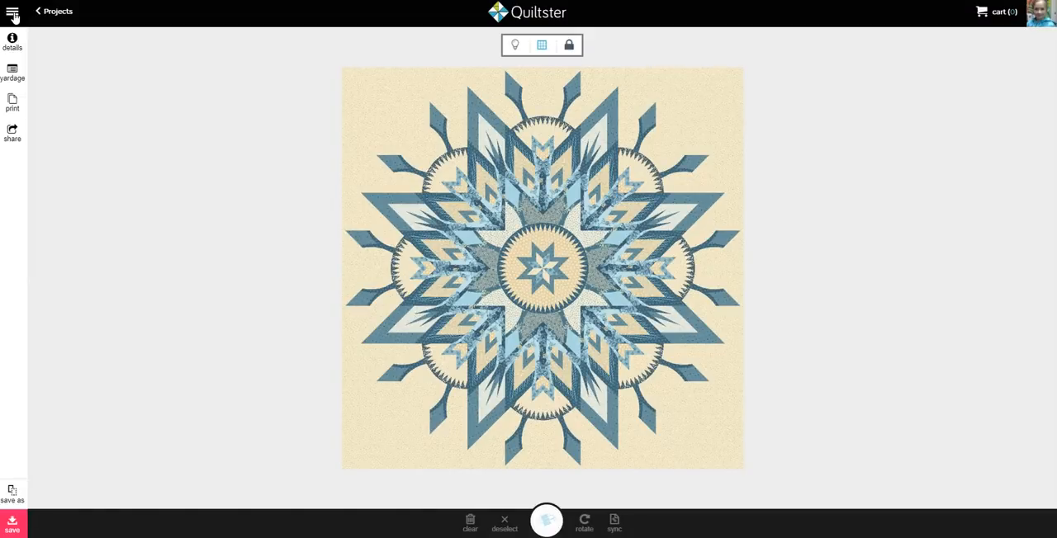
Add a backing to the quilt from the yardage chart using the tan Something Blue fabric A-8826-L
click(17, 72)
scroll(373, 163, down, 2)
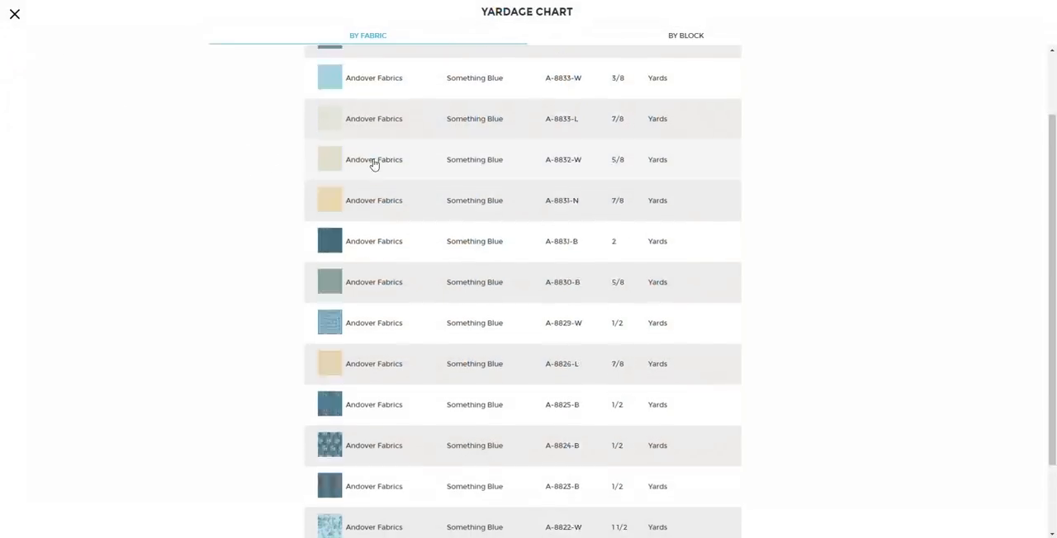
scroll(373, 164, down, 2)
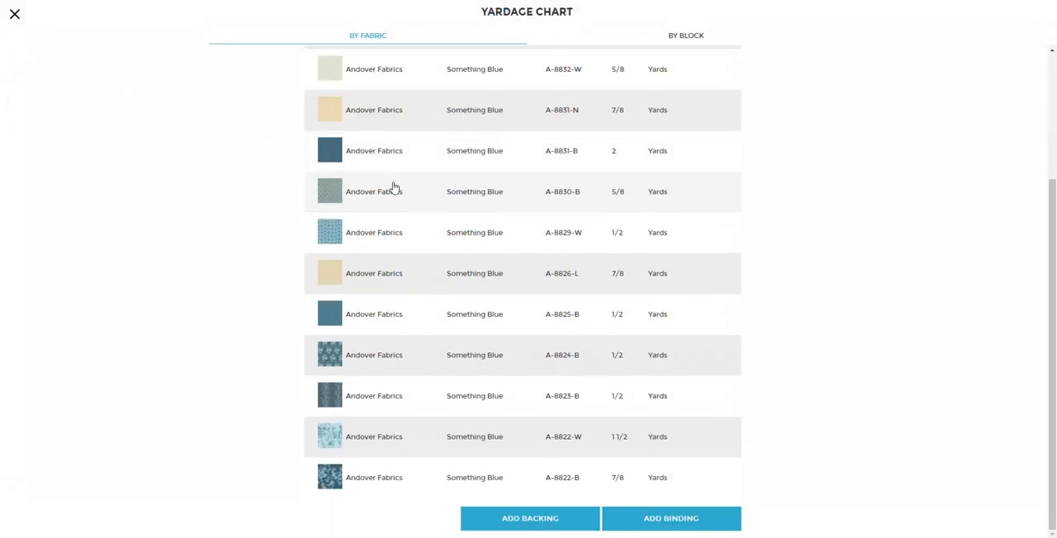
click(533, 518)
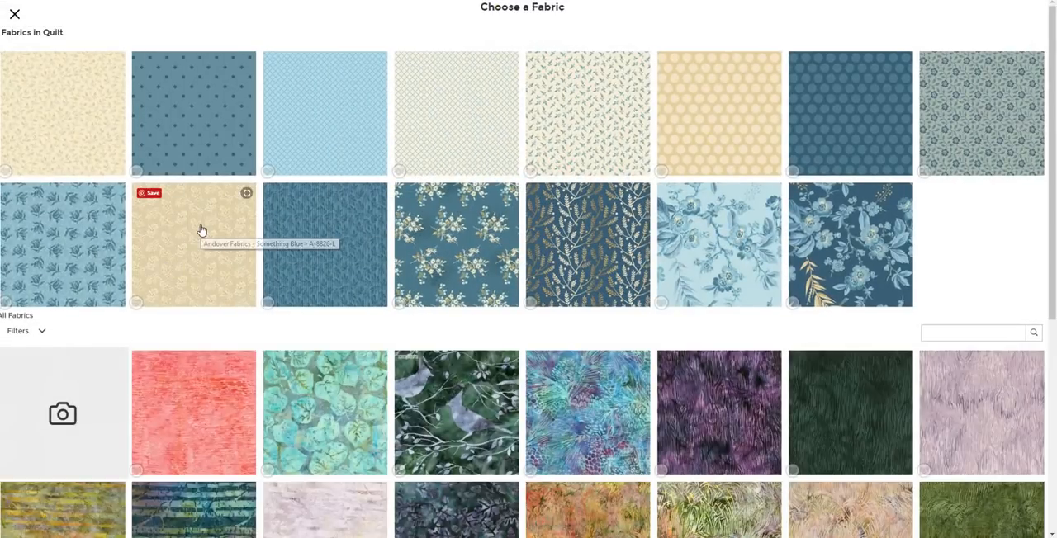
click(200, 229)
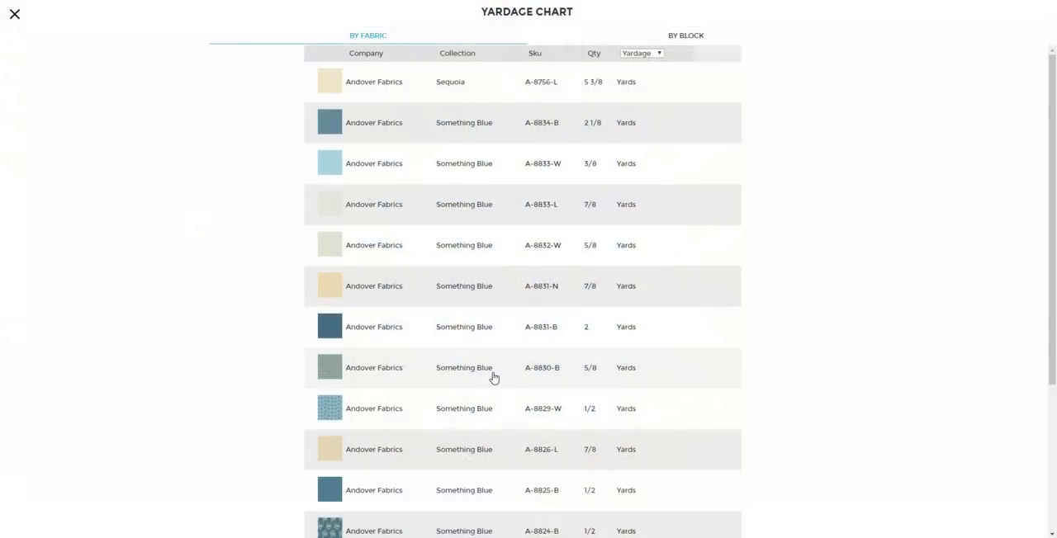
Add a binding in the dark blue floral fabric A-8822-B and close the yardage chart
scroll(487, 384, down, 5)
click(619, 520)
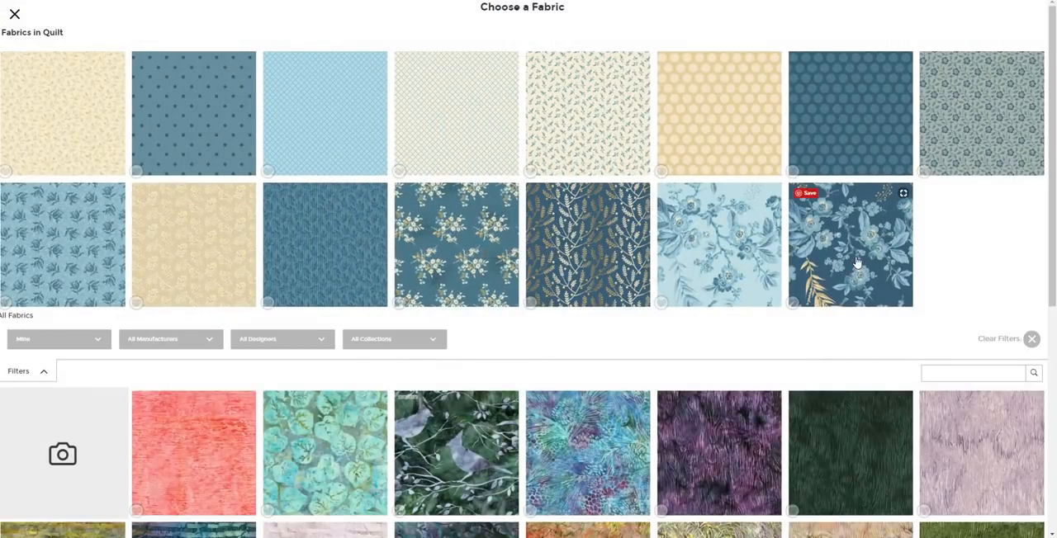
click(853, 261)
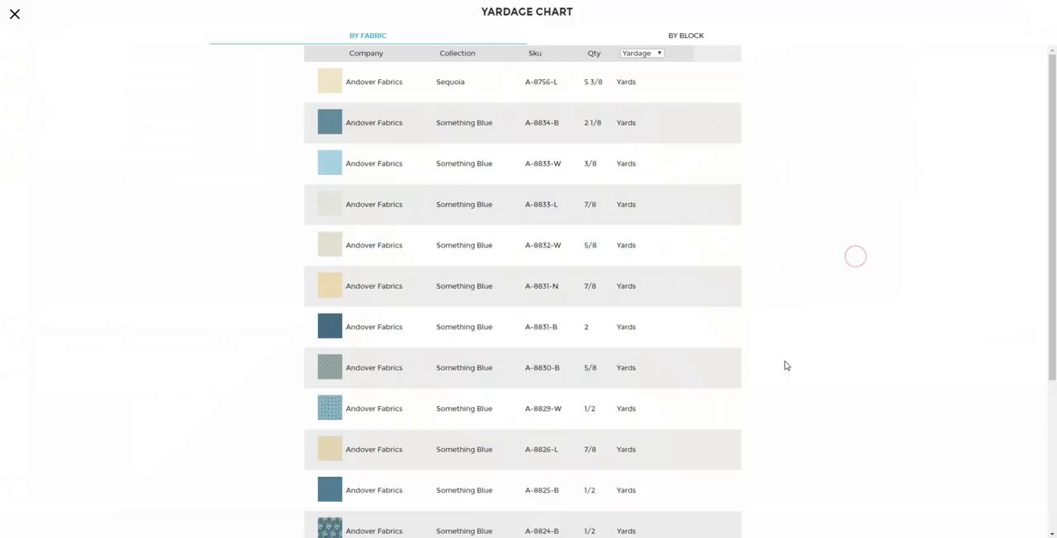
click(15, 16)
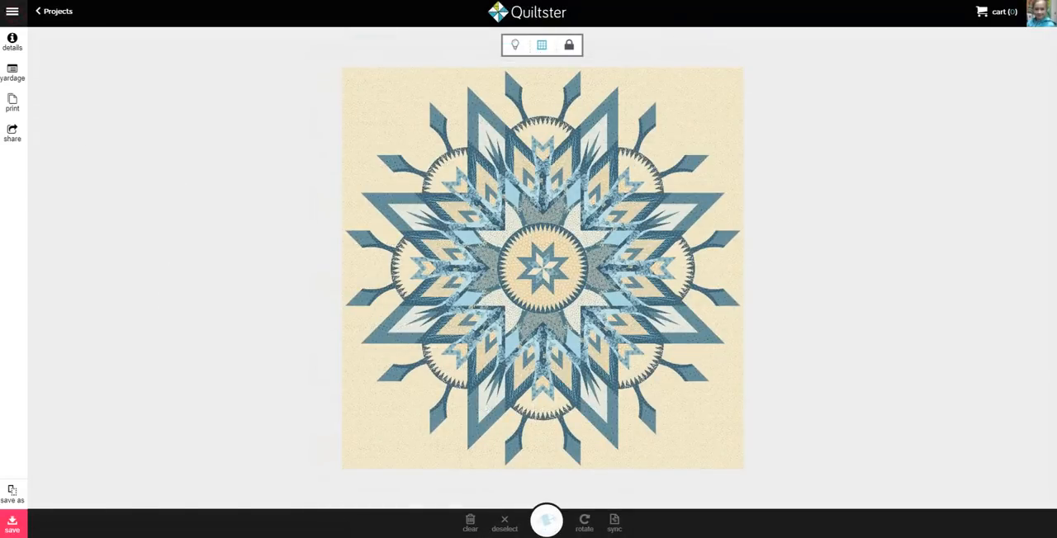
Save the project, open its printable page and review the yardage chart by fabric, including the backing and binding entries
click(15, 102)
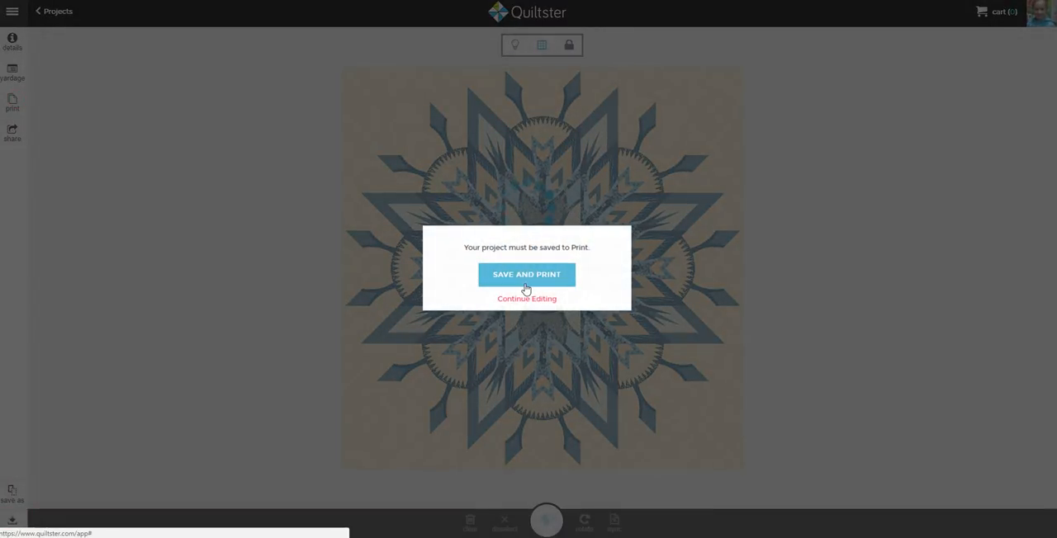
click(525, 275)
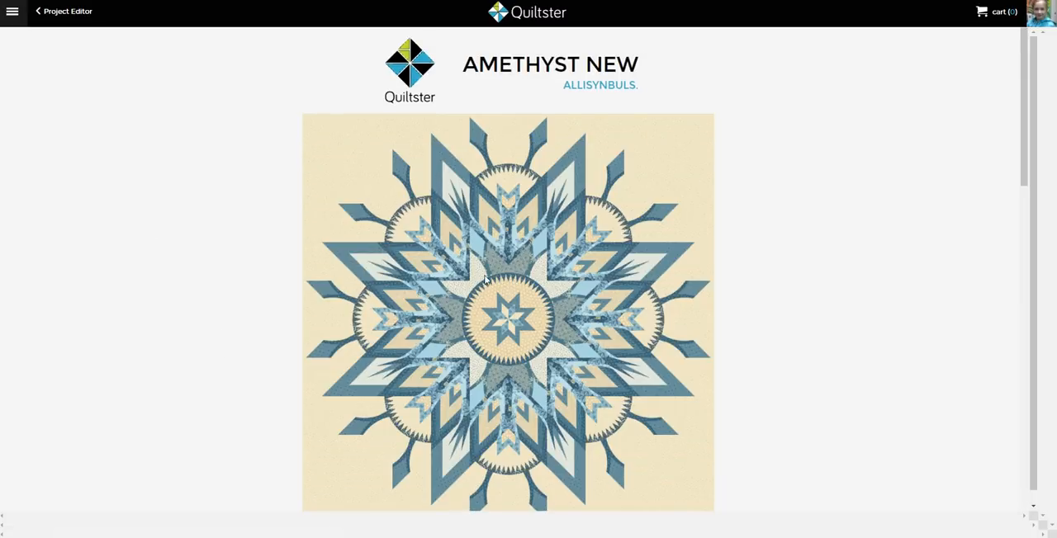
scroll(586, 232, down, 8)
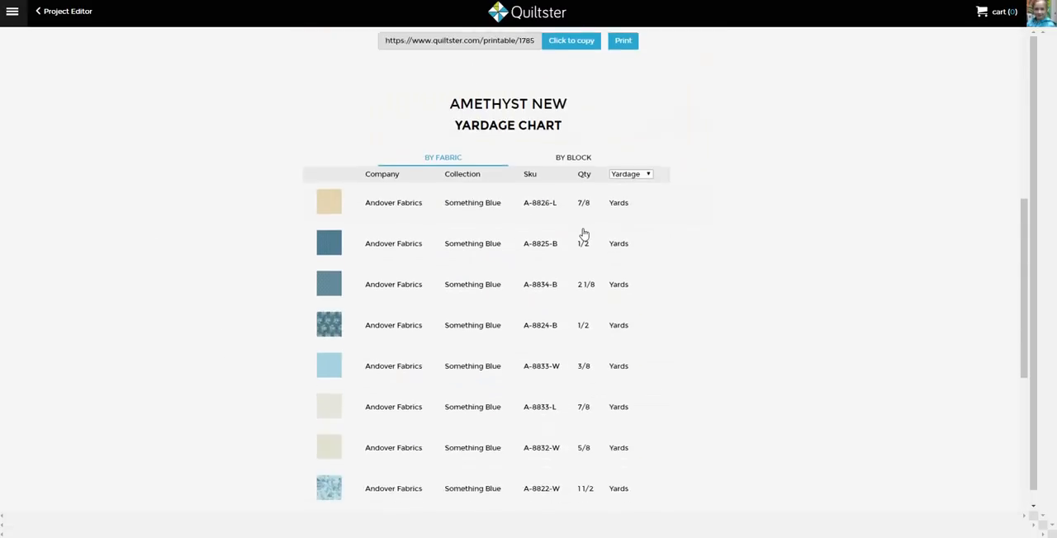
scroll(583, 234, down, 3)
scroll(456, 319, down, 2)
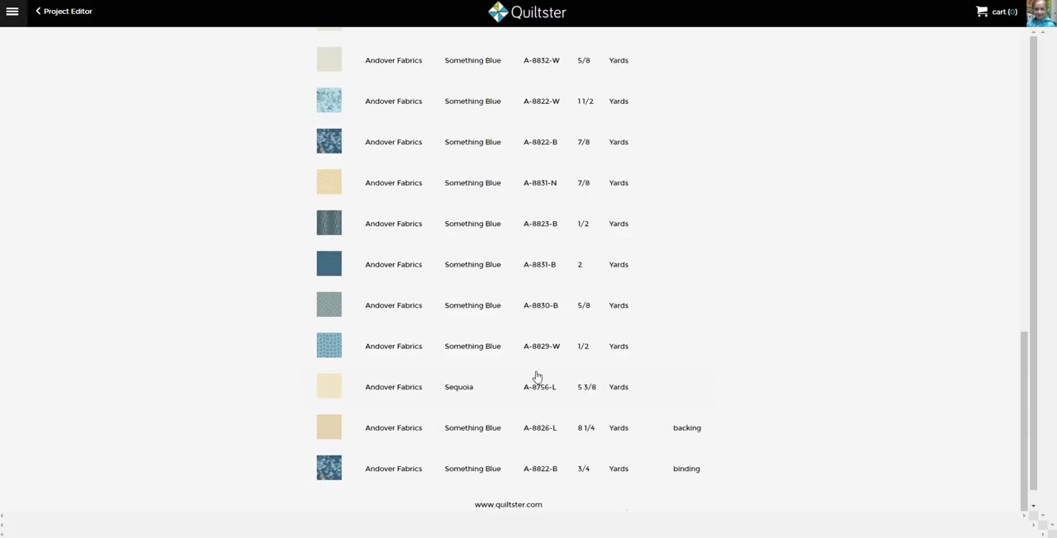
scroll(534, 378, up, 7)
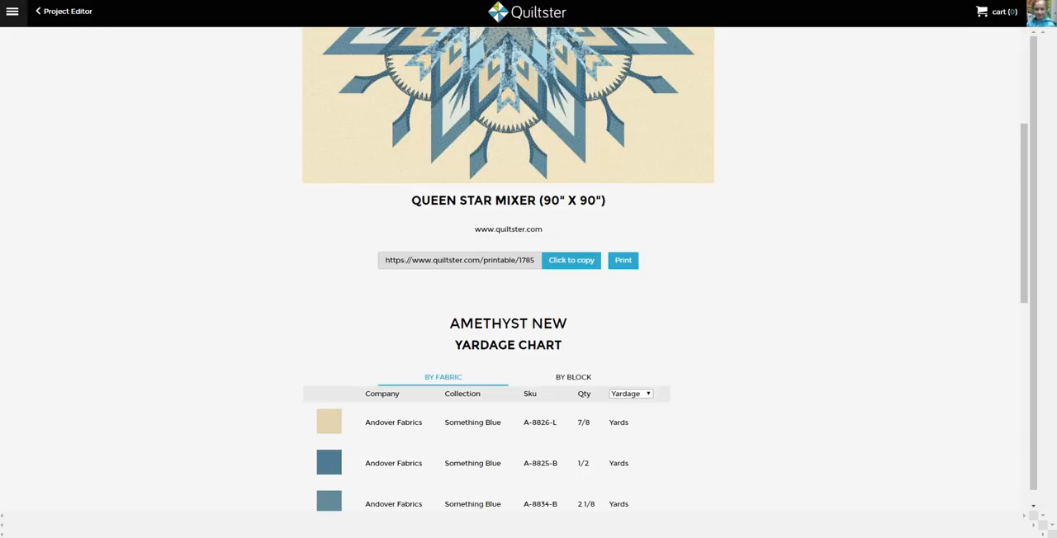
Leave the printable page for the My Projects list, view the newest Amethyst New project's editable details and close them without saving
click(56, 23)
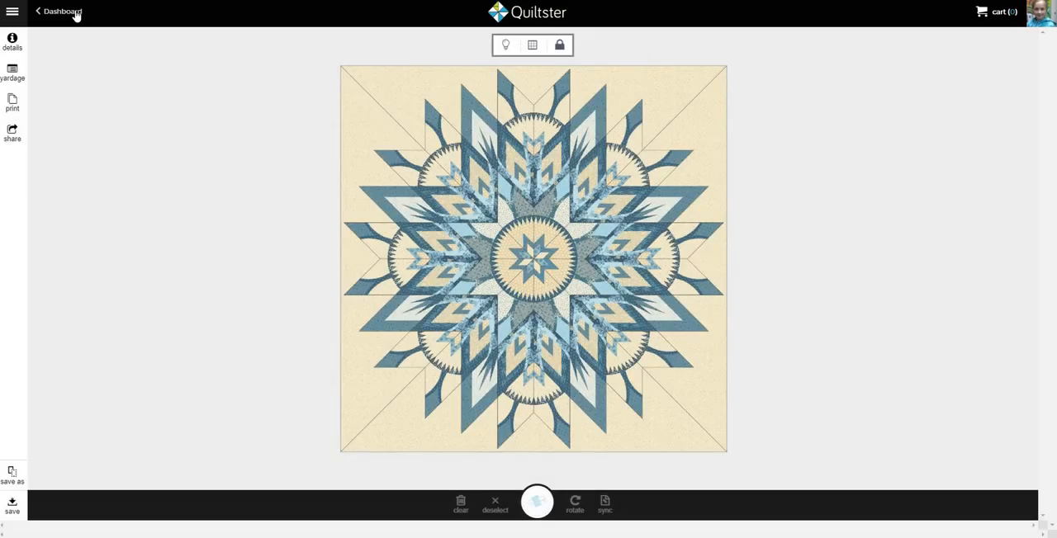
click(74, 13)
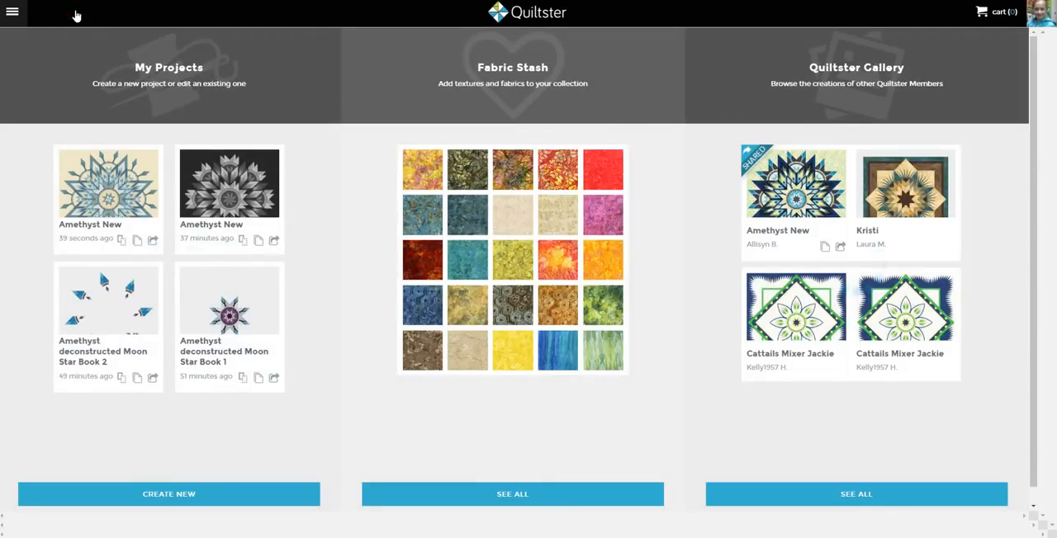
click(161, 66)
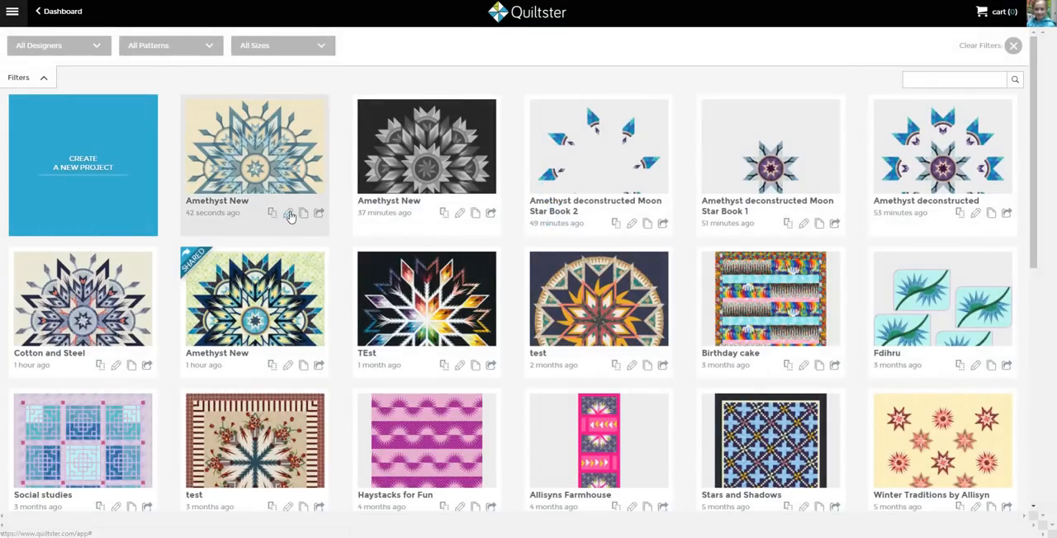
click(288, 215)
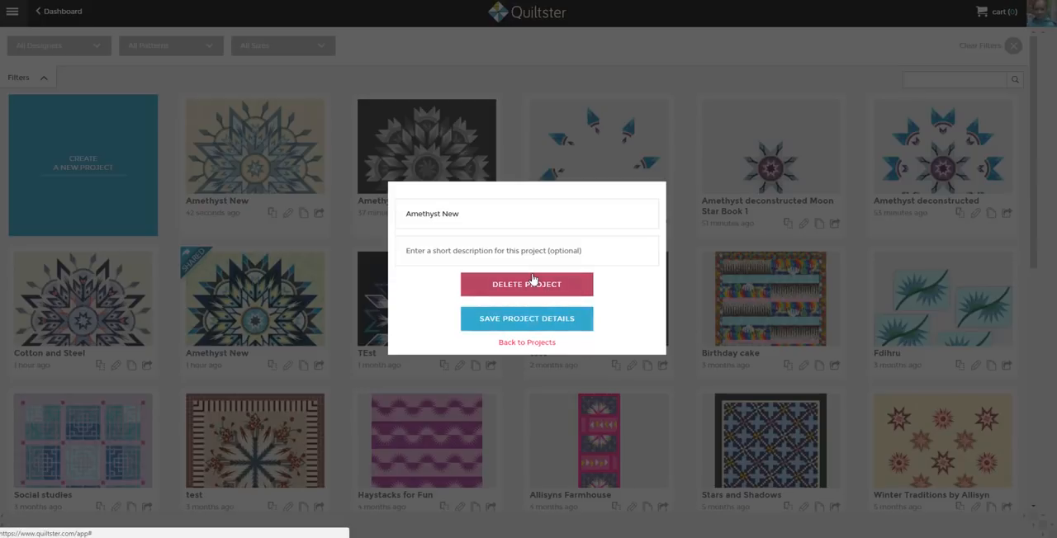
click(529, 341)
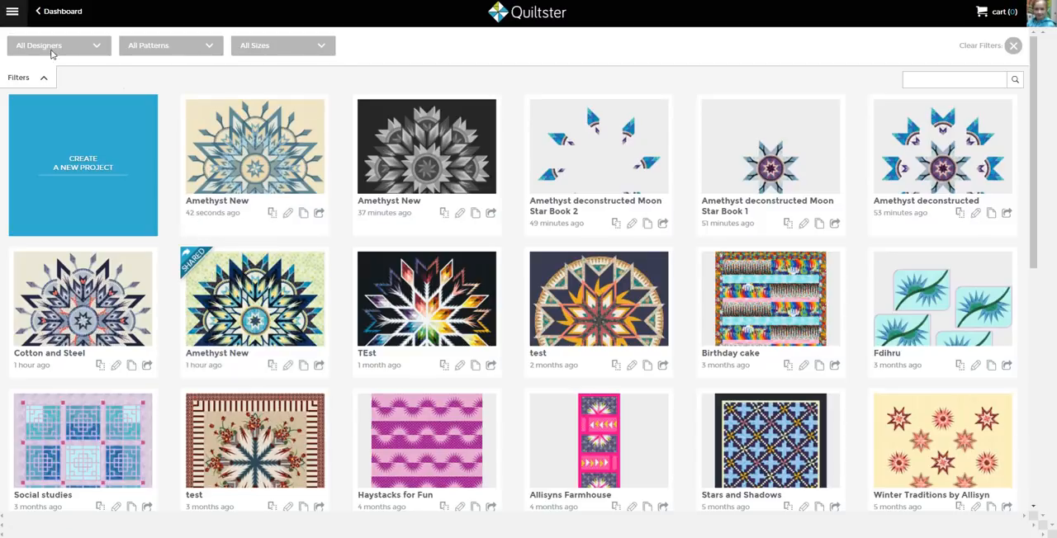
Return to the dashboard and reopen the My Projects list
click(54, 15)
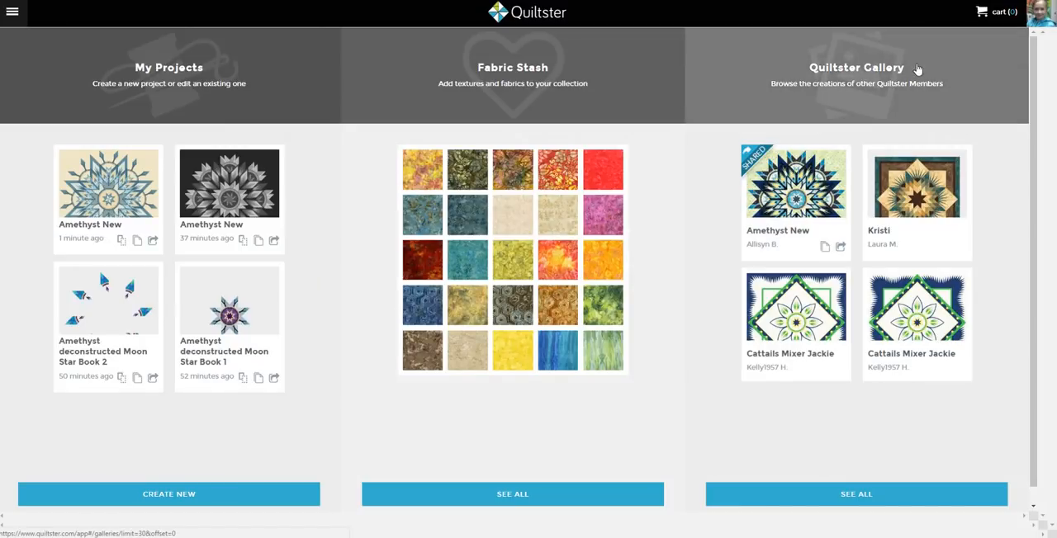
click(204, 79)
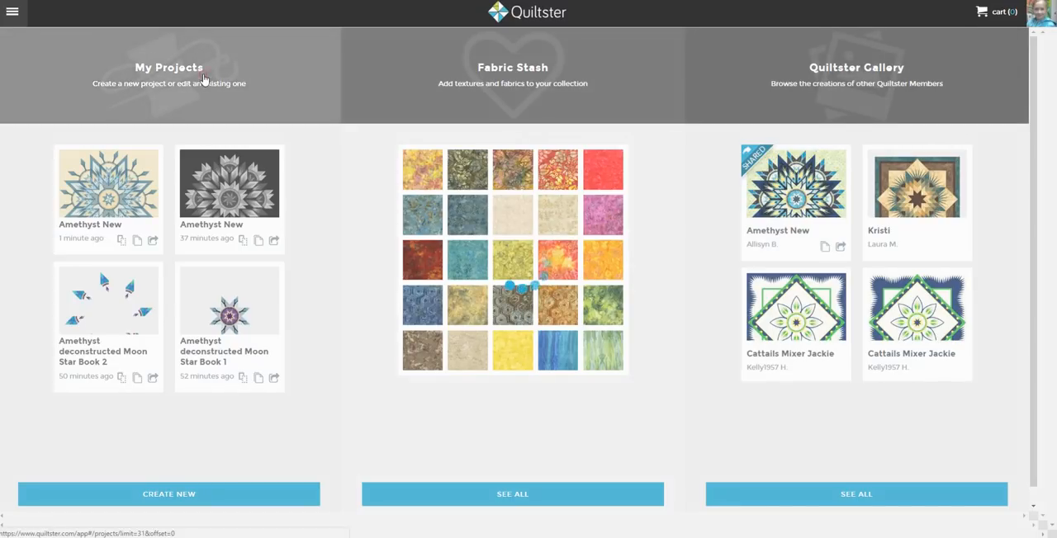
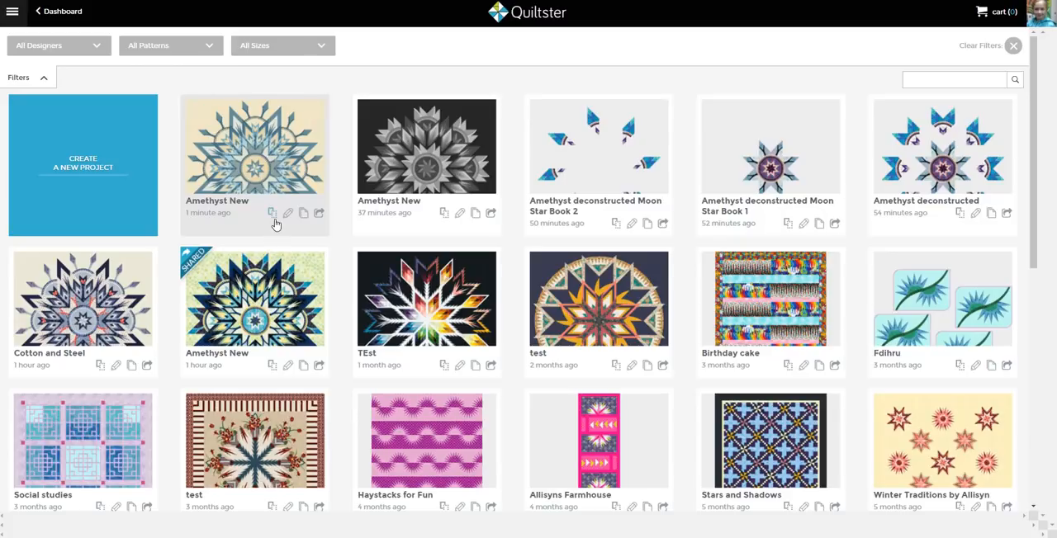
Create a new project from the newest Amethyst New project's layout, naming it Amethyst 2
click(272, 216)
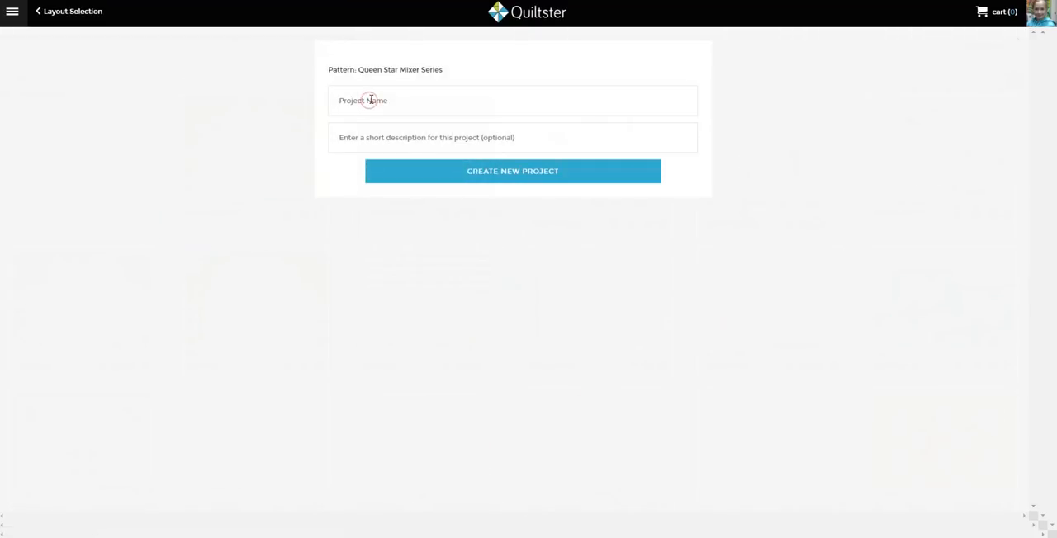
text(Amethyst 2)
key(Return)
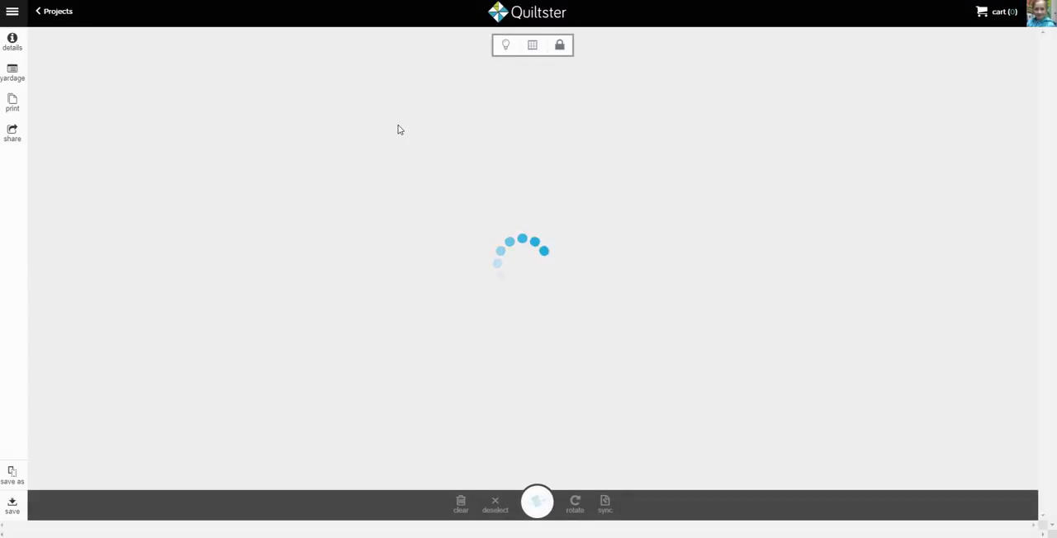
Try three other blue prints on background fabric B1, apply the quilt's medium-blue dotted fabric and save the block
click(389, 104)
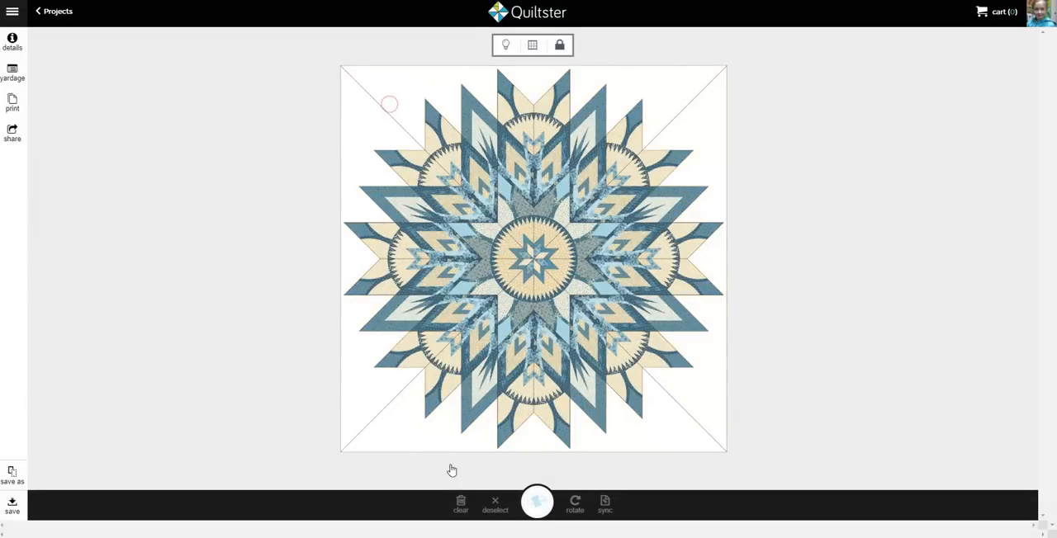
click(539, 504)
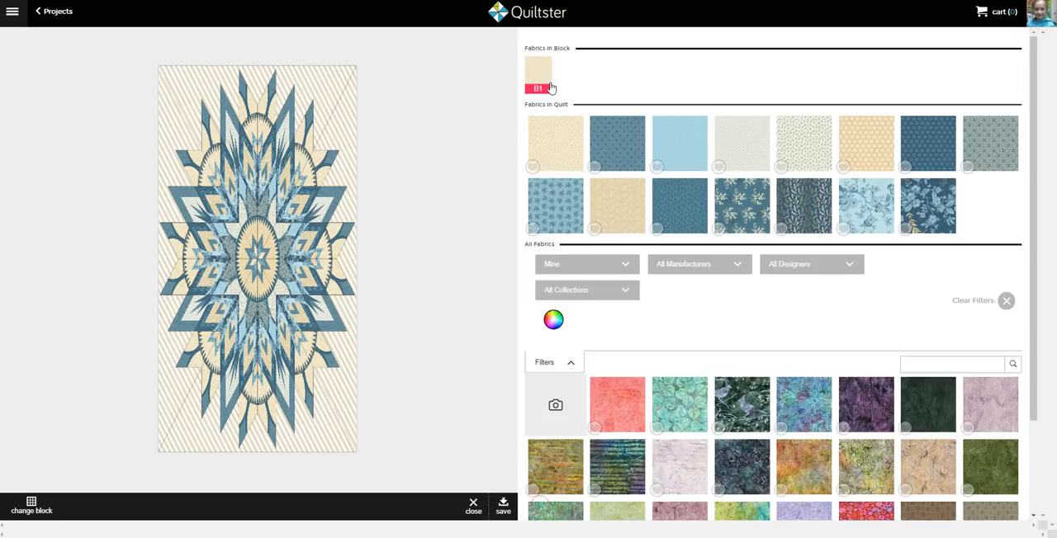
click(550, 88)
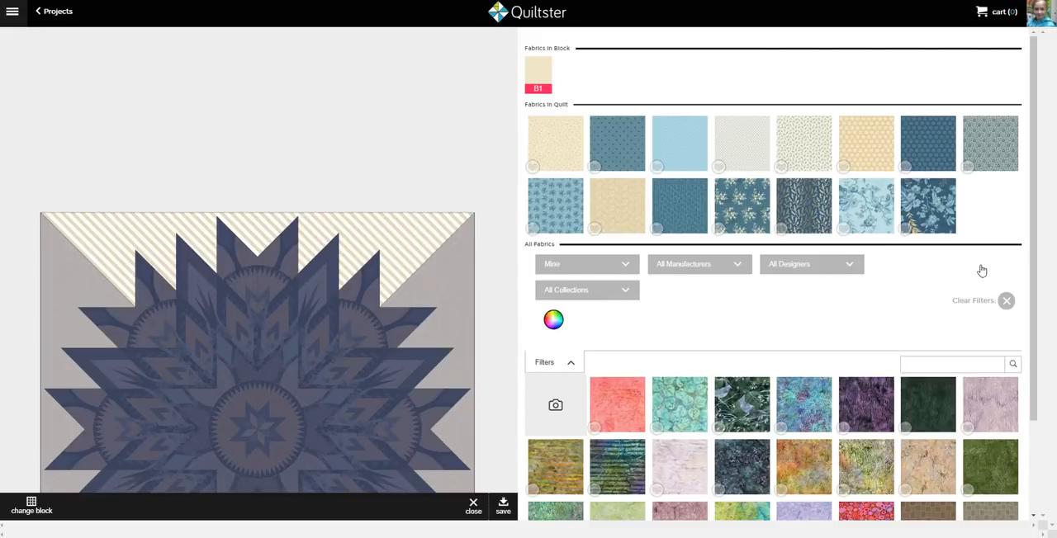
click(932, 206)
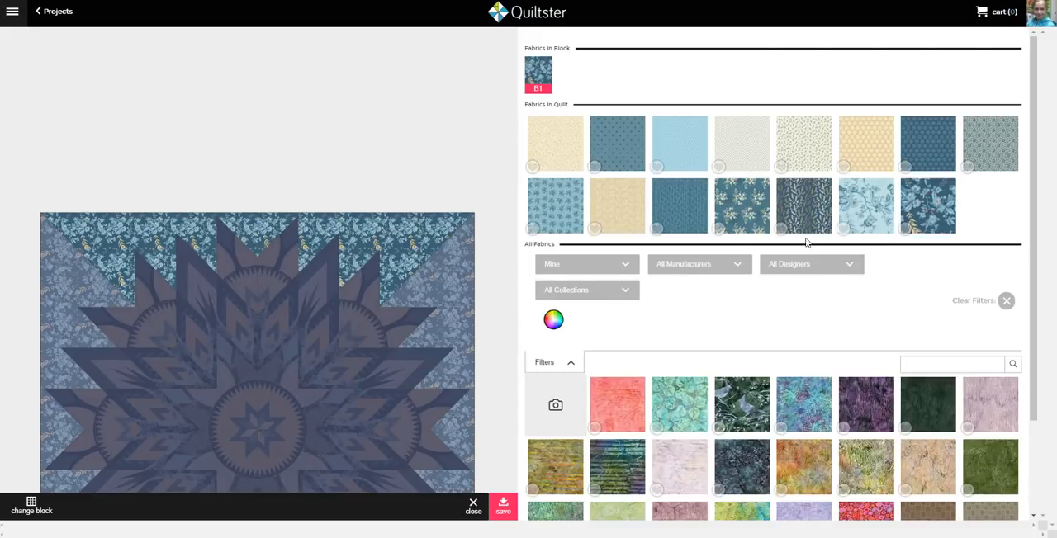
click(689, 215)
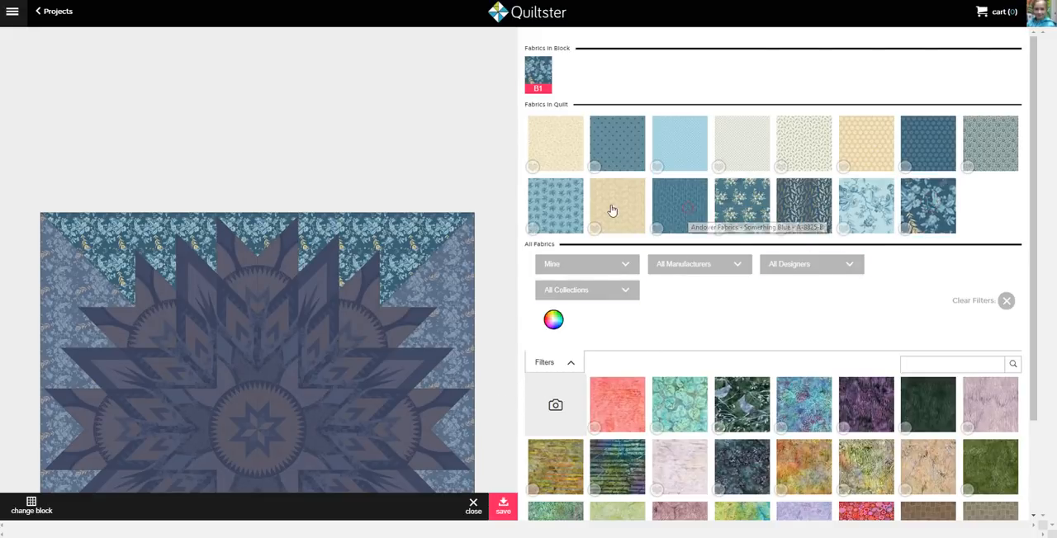
click(565, 213)
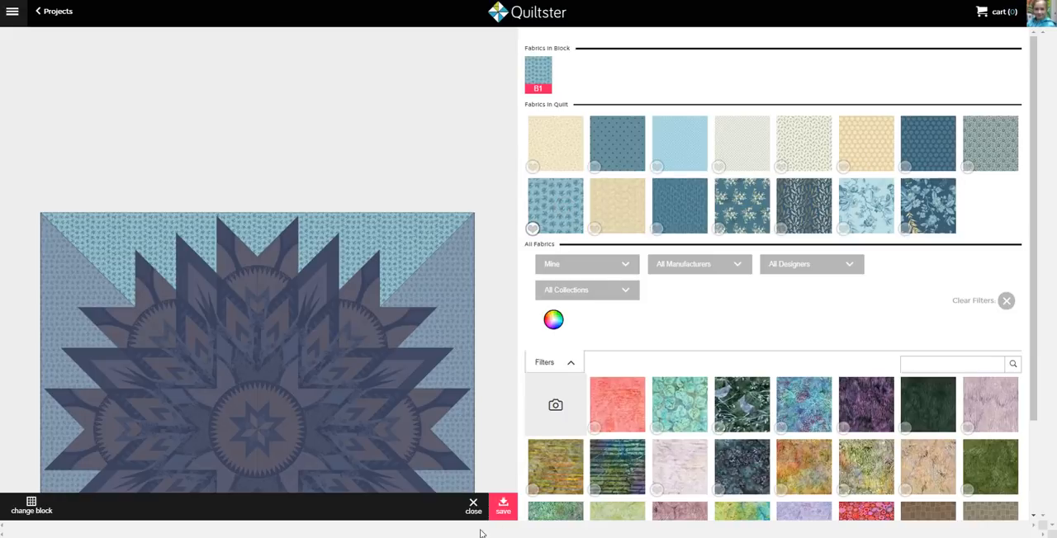
click(625, 140)
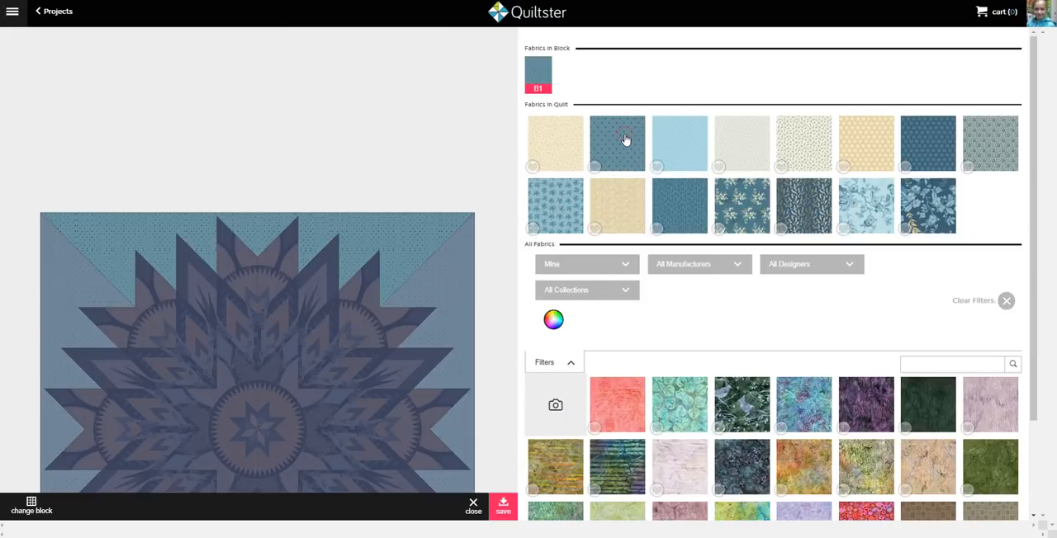
click(503, 509)
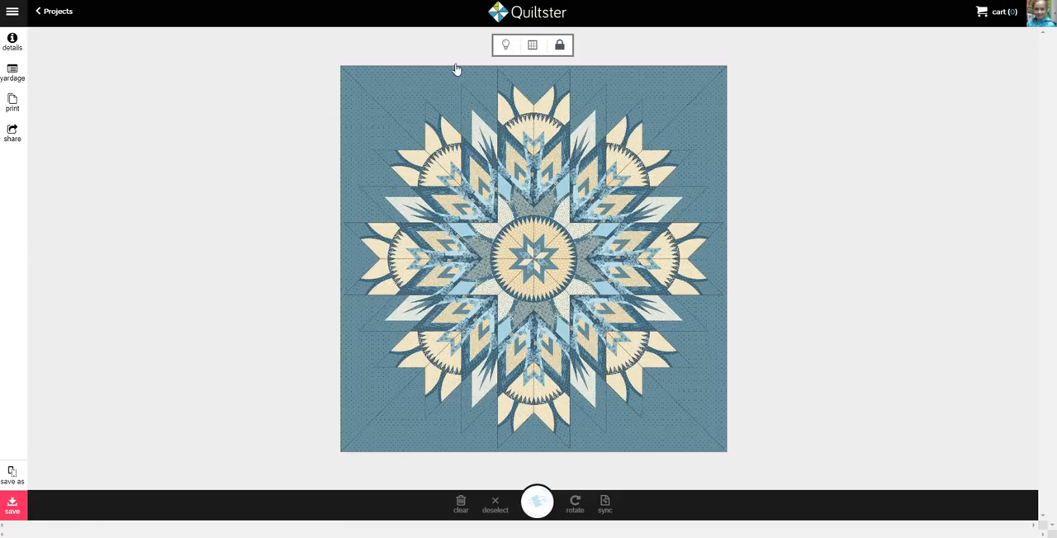
Hide the block outlines, save the Amethyst 2 project and return to the projects list
click(536, 46)
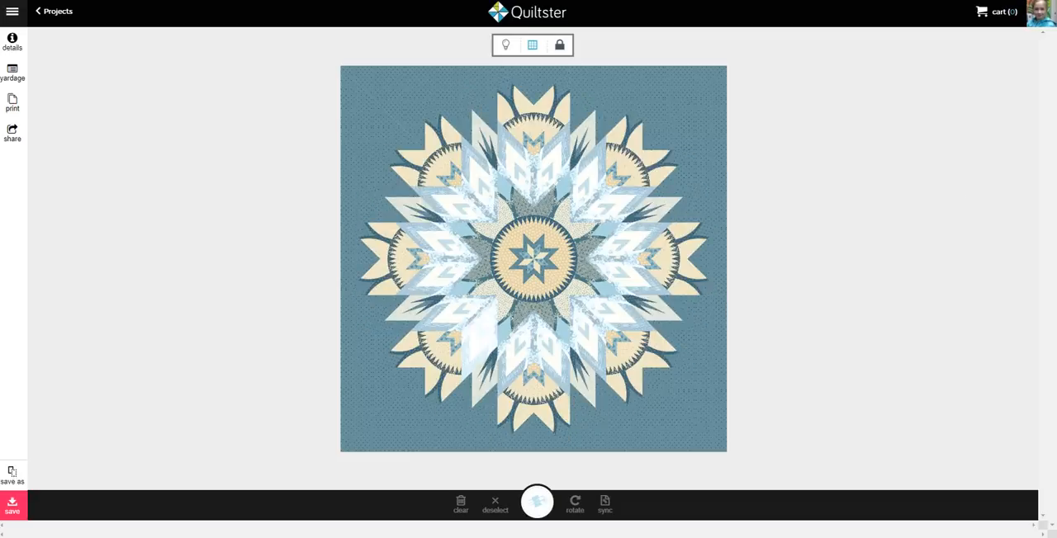
click(13, 476)
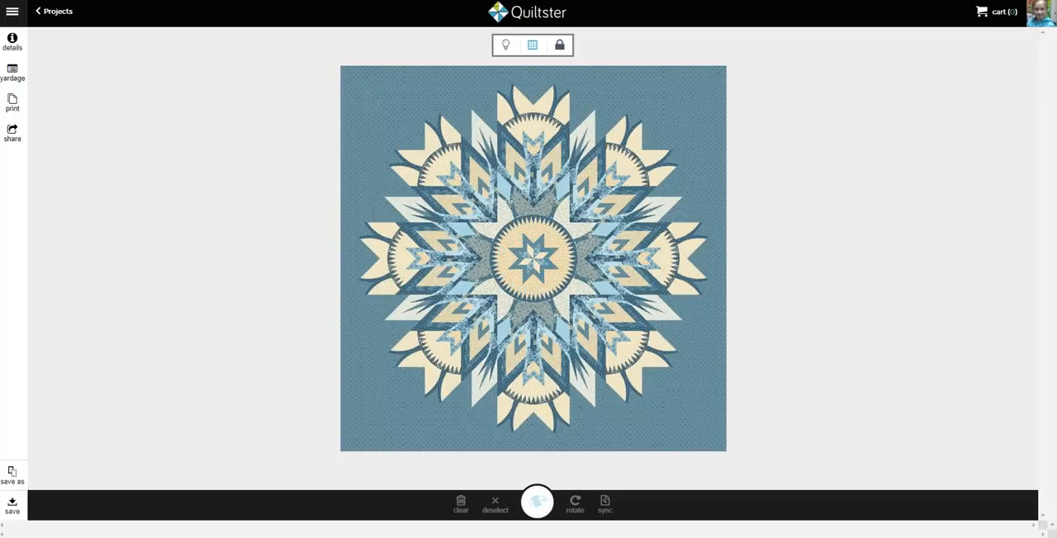
click(65, 19)
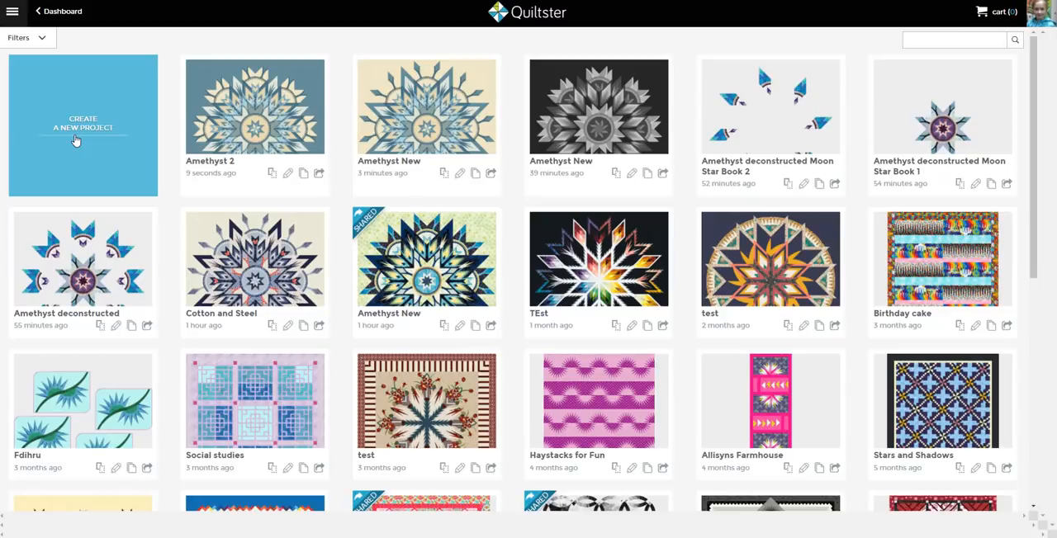
Open the Amethyst deconstructed project and hide its block outlines
click(92, 283)
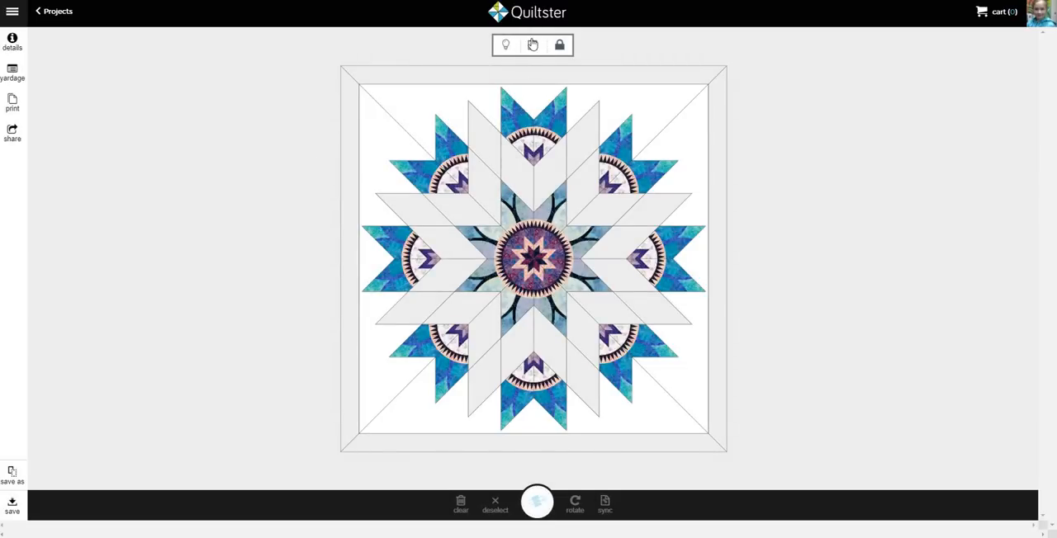
click(533, 46)
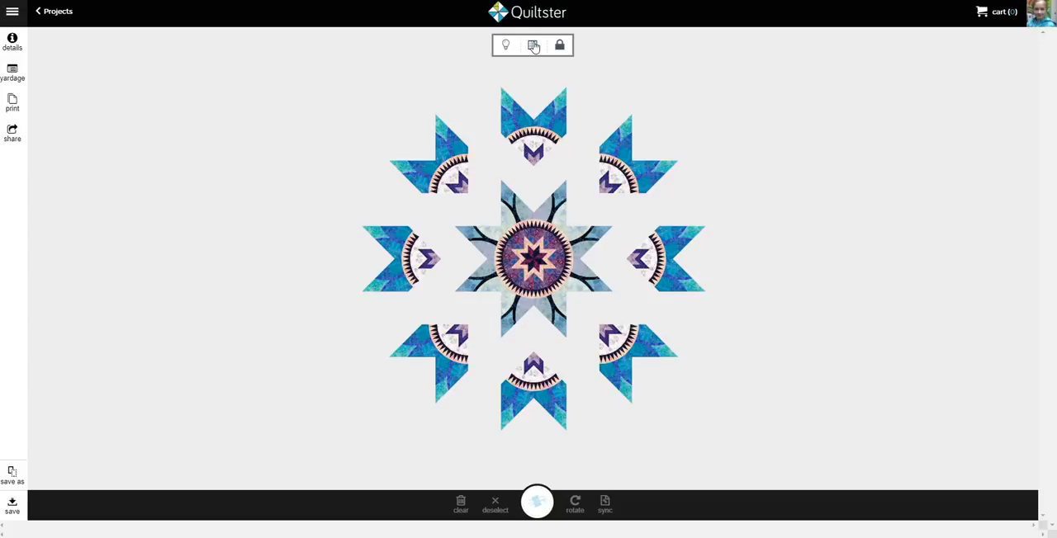
click(534, 46)
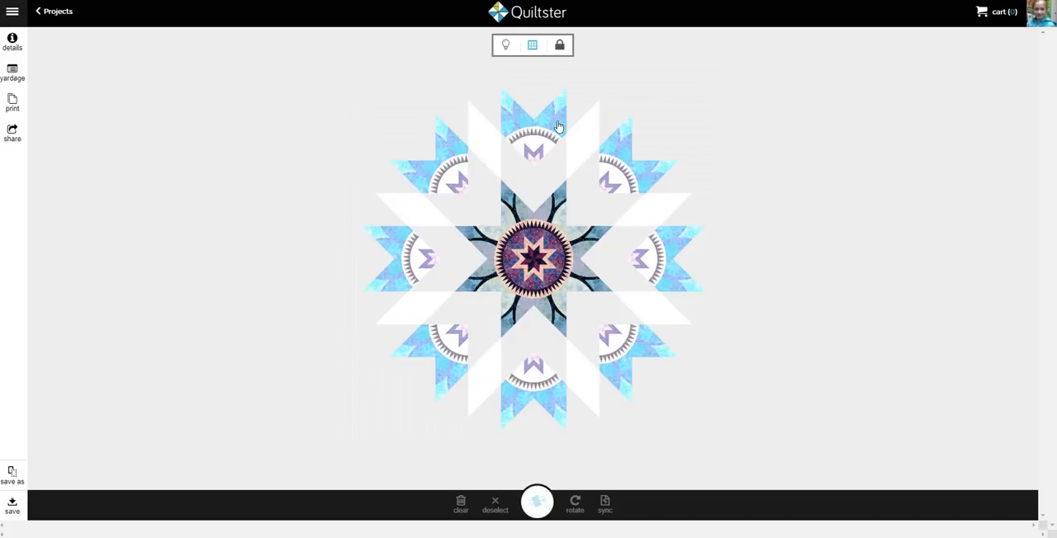
Clear the fabrics from the whole center star with the blocks locked together, leaving nothing selected
click(560, 45)
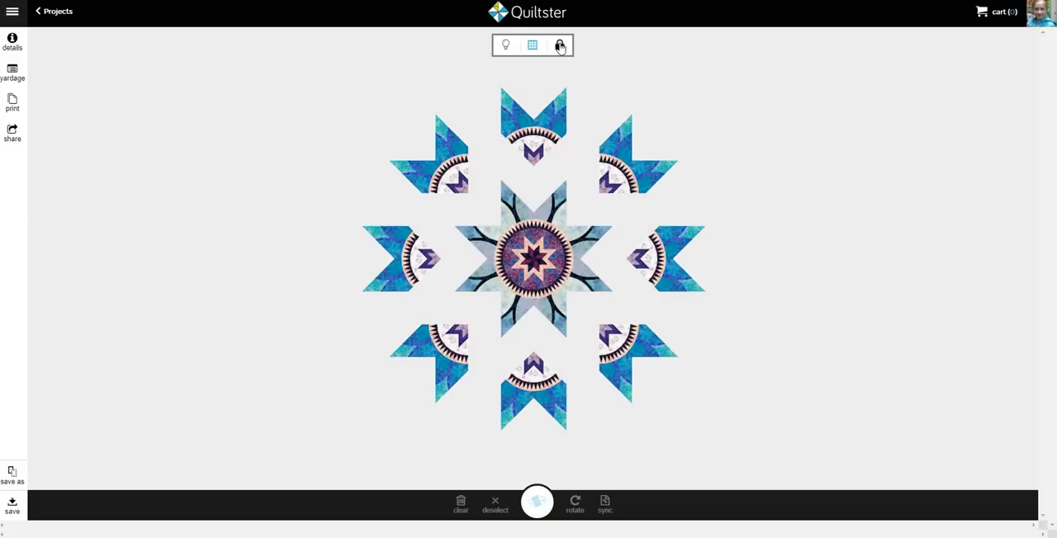
click(560, 46)
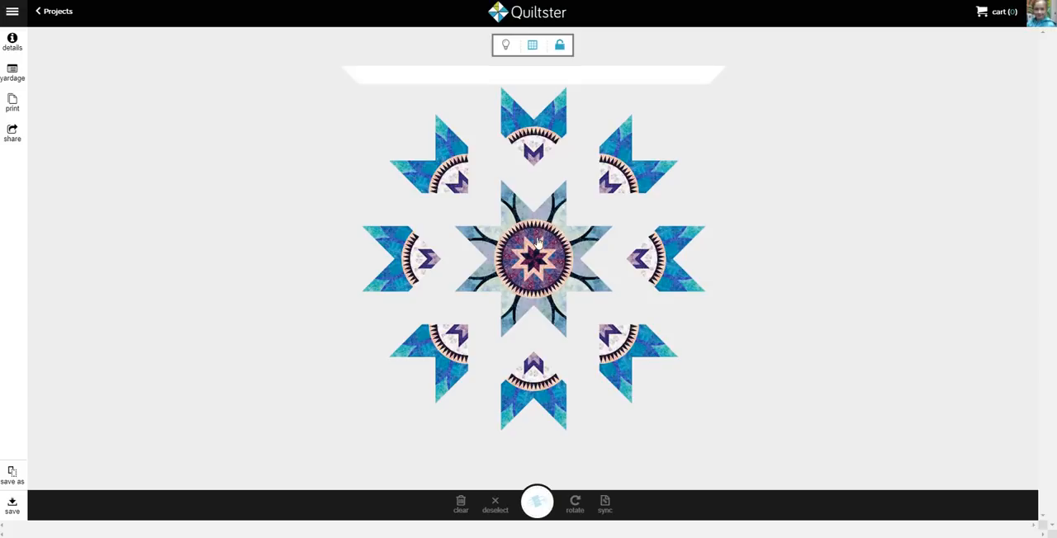
click(543, 233)
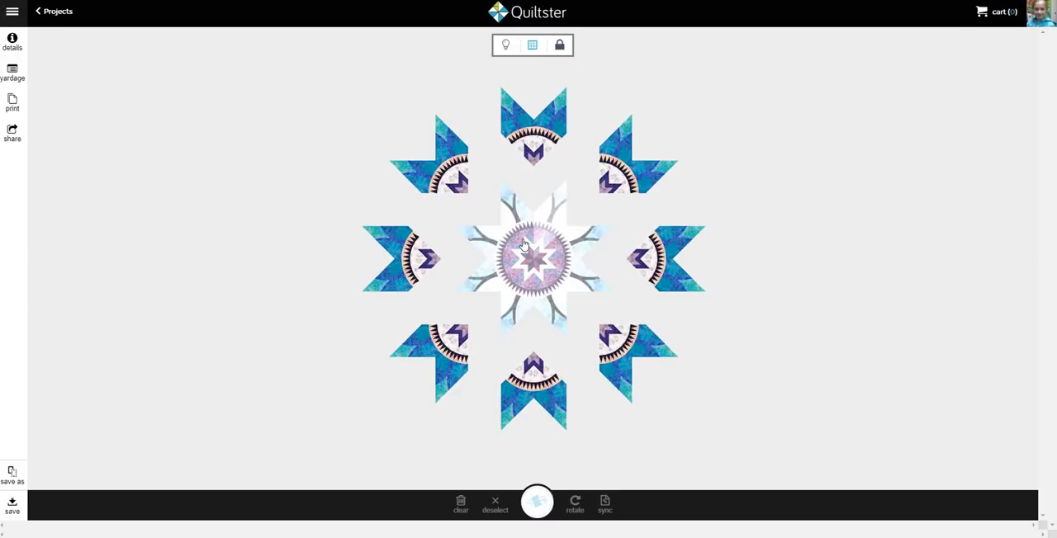
click(463, 299)
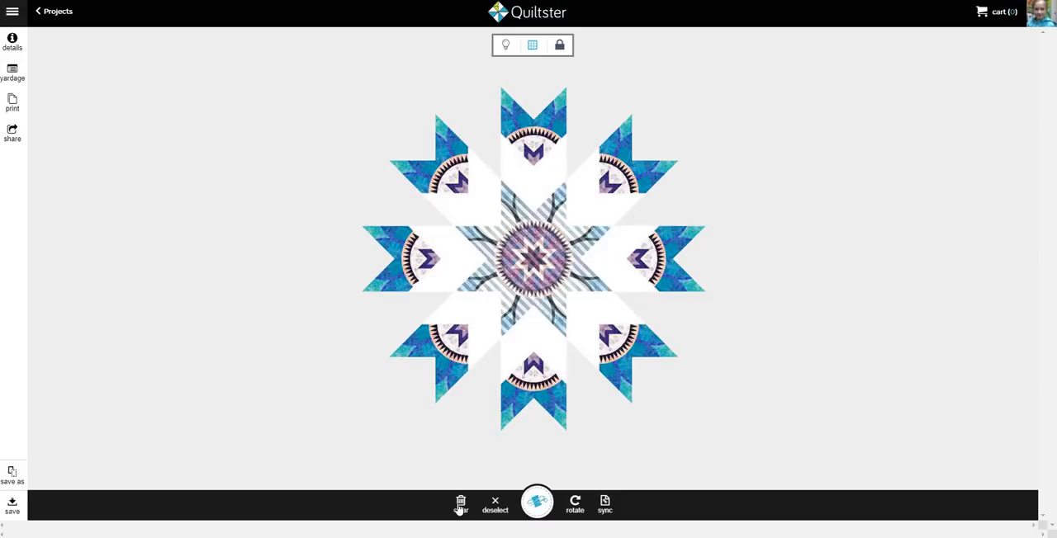
click(460, 502)
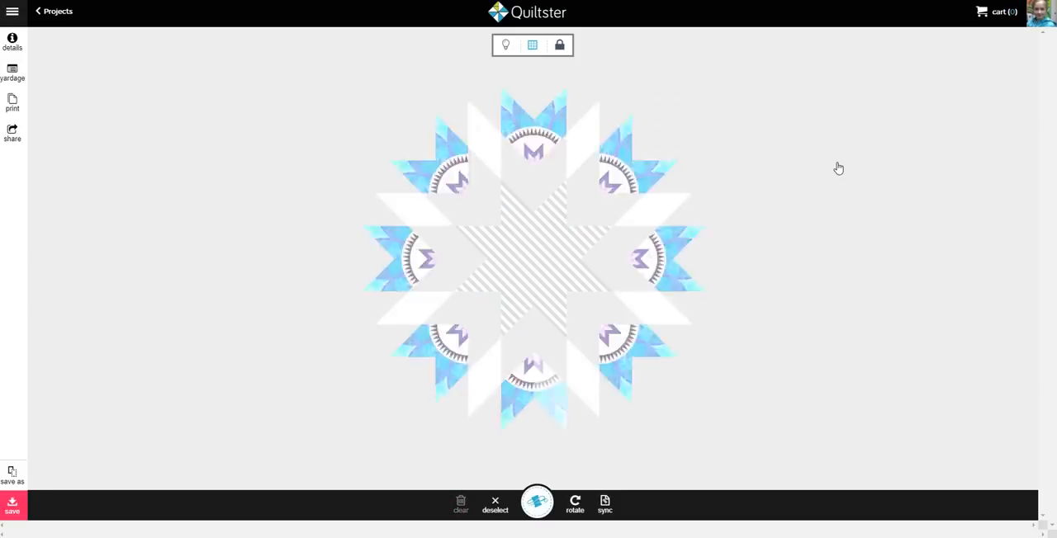
click(837, 162)
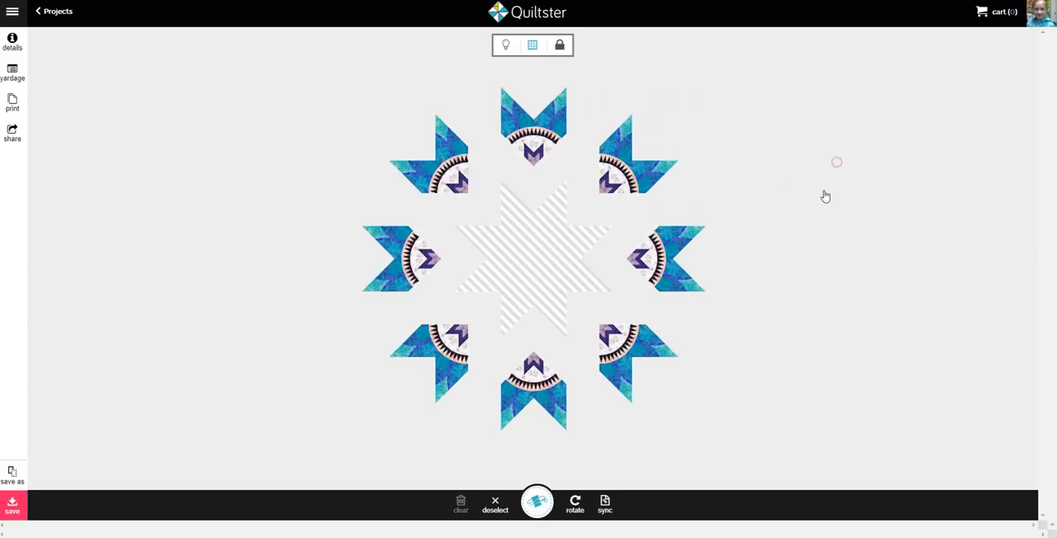
Unlock the blocks and clear the matching half of each of the eight outer star points
click(559, 44)
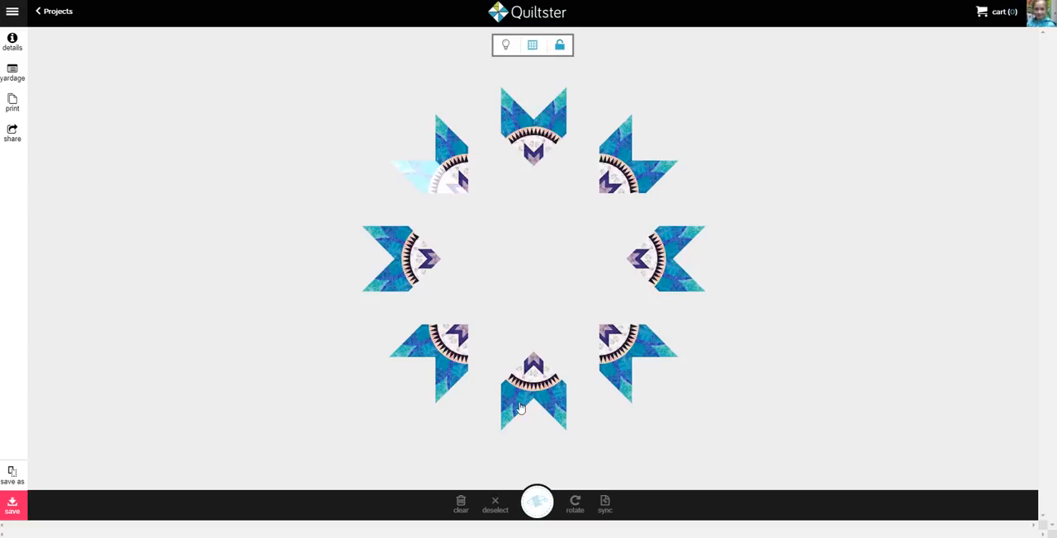
click(523, 125)
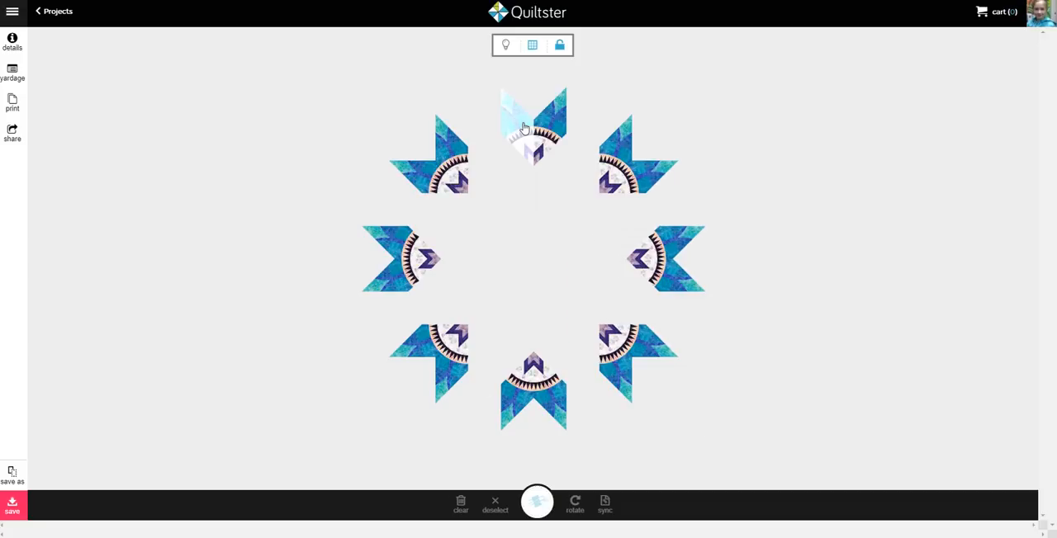
click(428, 173)
click(400, 276)
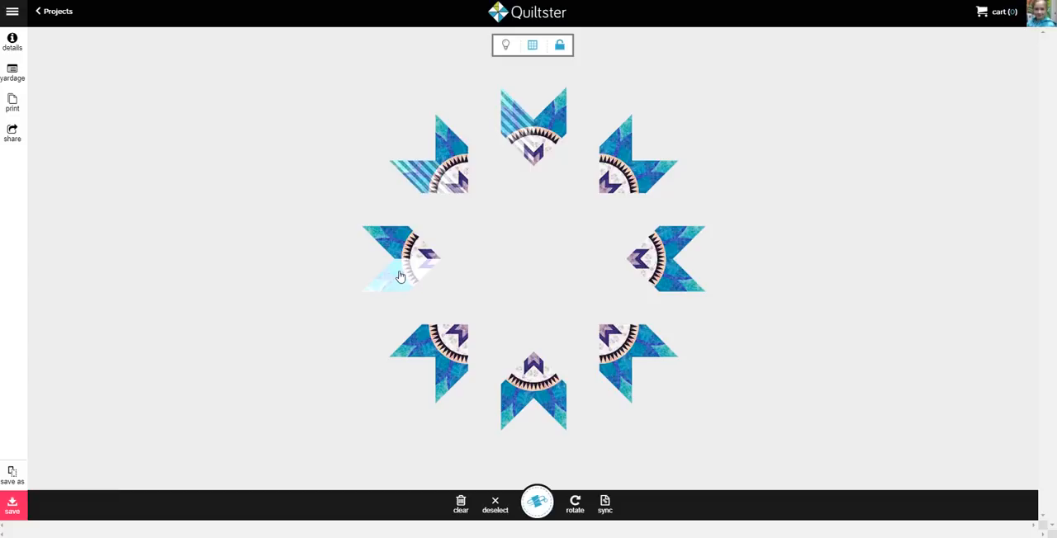
click(449, 371)
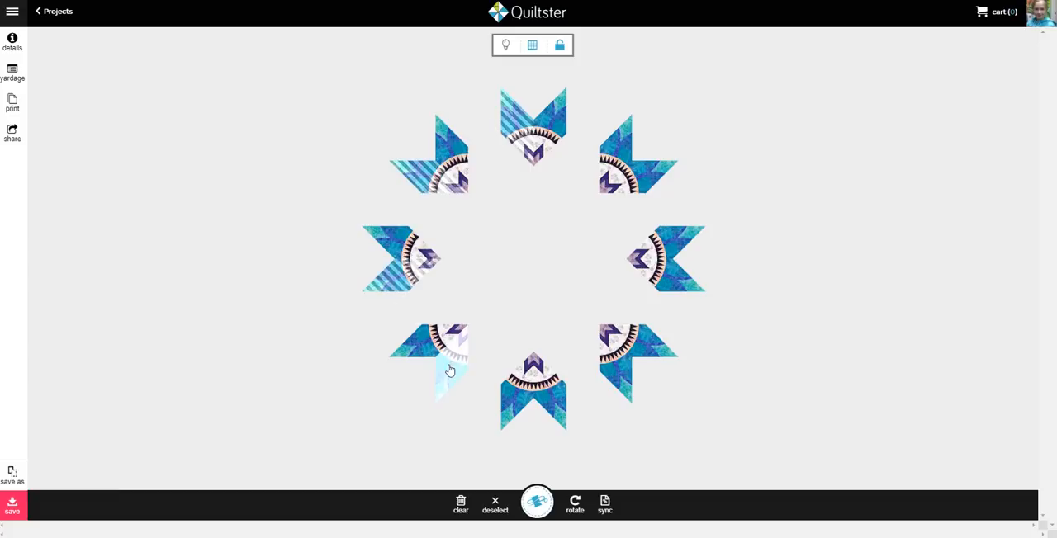
click(561, 403)
click(647, 342)
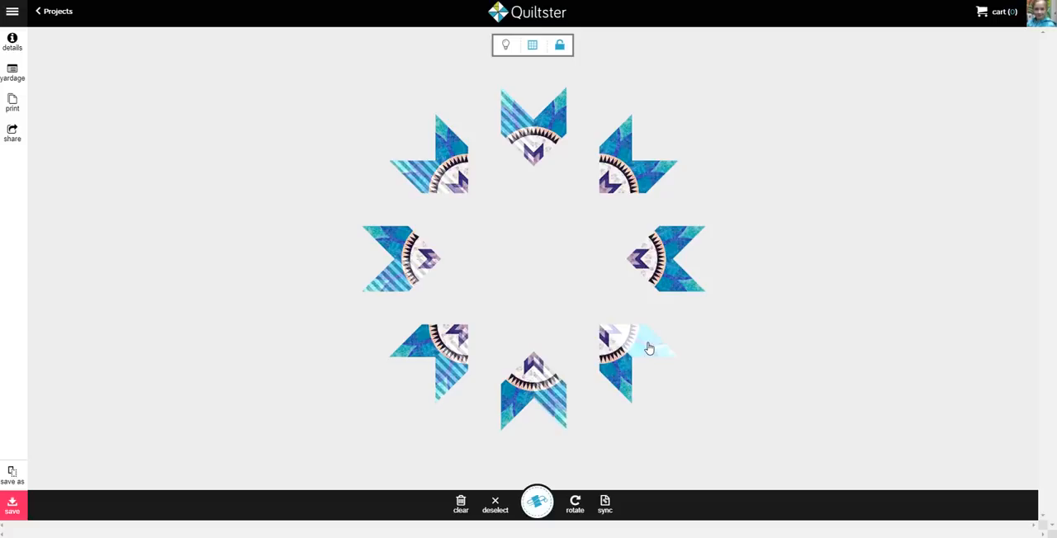
click(673, 246)
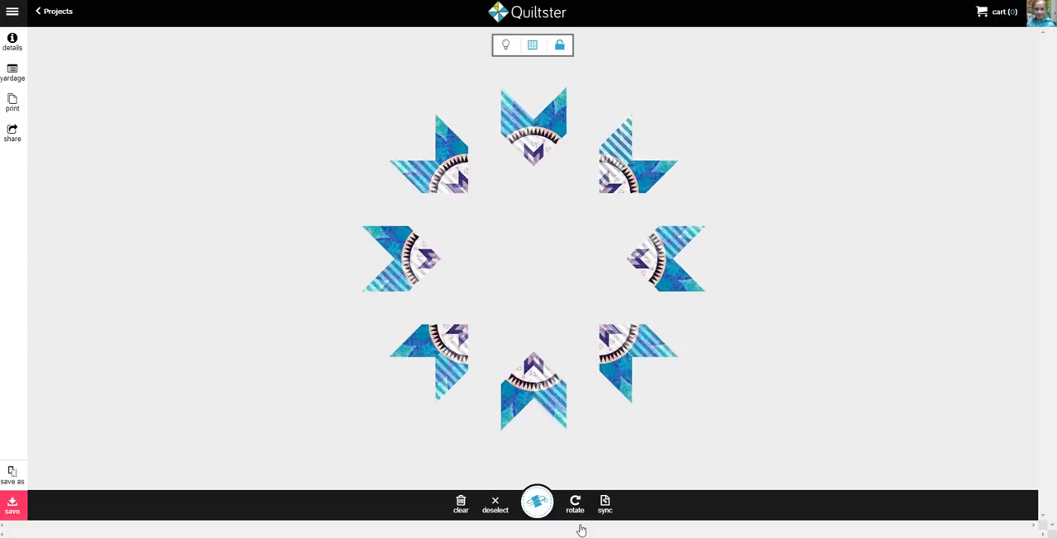
click(462, 506)
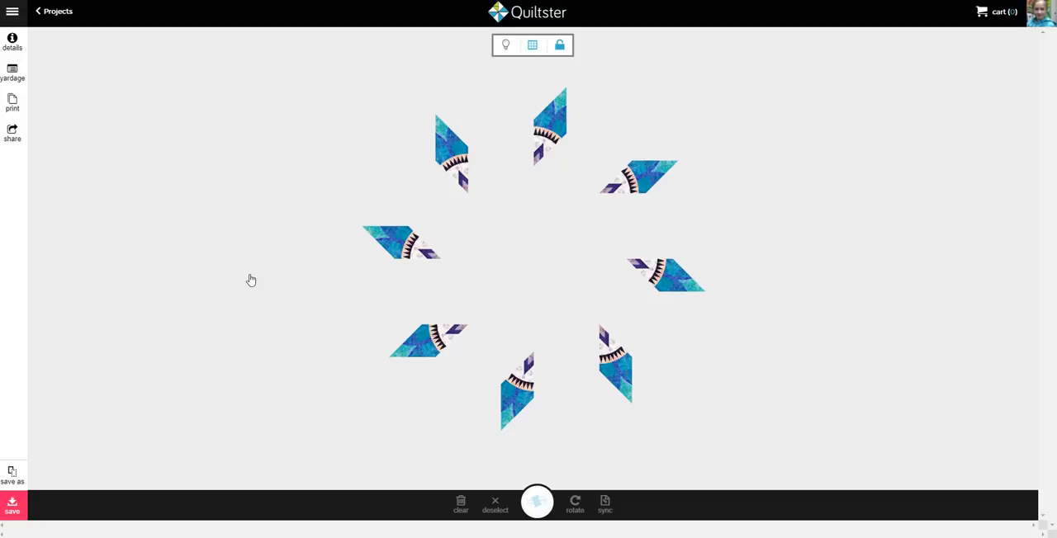
Review the yardage chart by block with quantities in InchStrip units, and close the chart
click(15, 78)
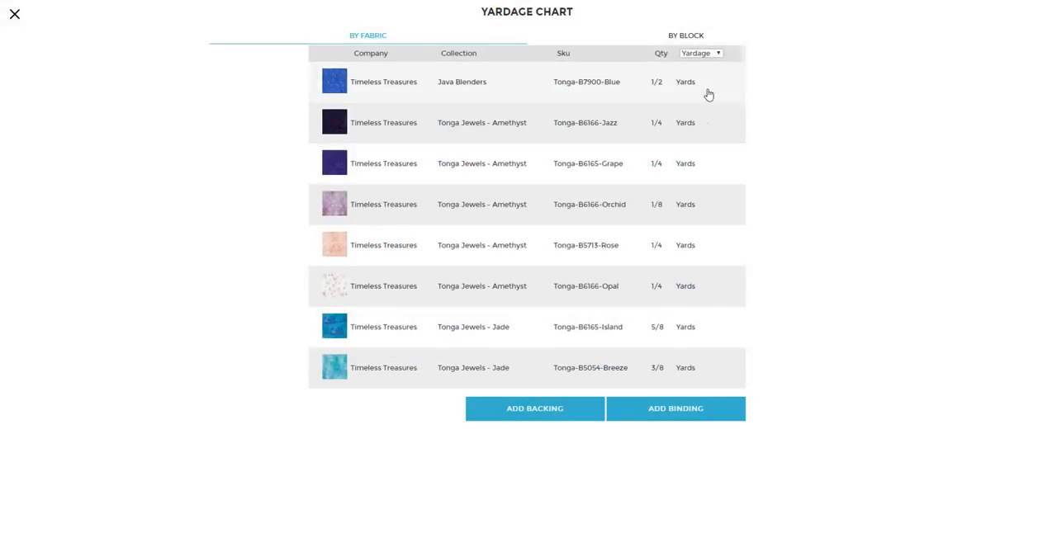
click(689, 39)
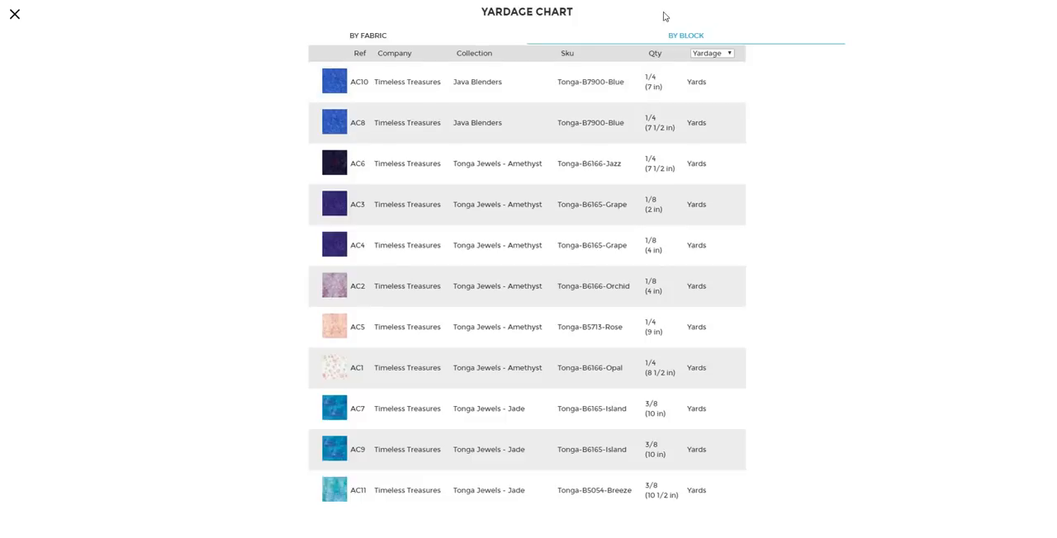
click(708, 52)
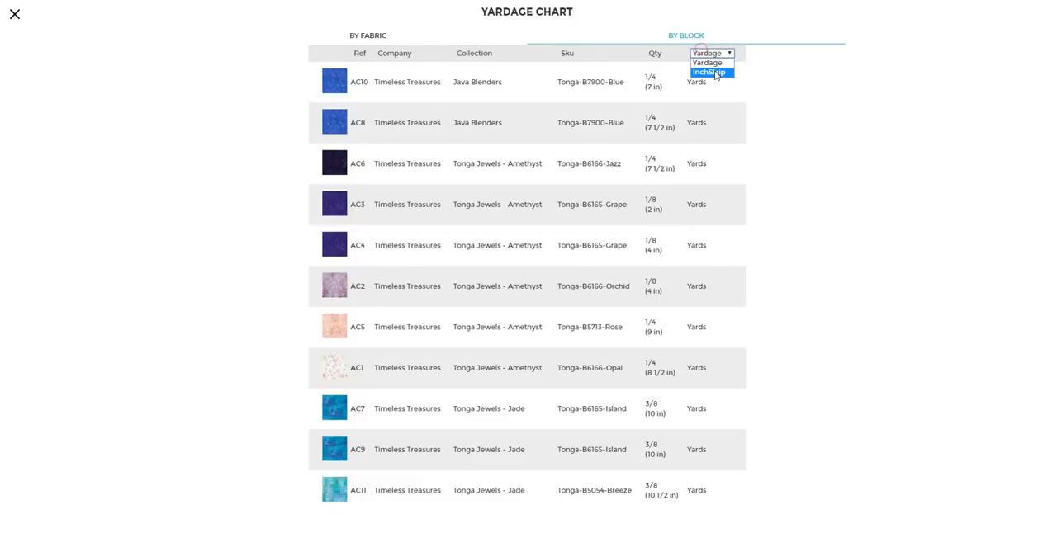
click(714, 72)
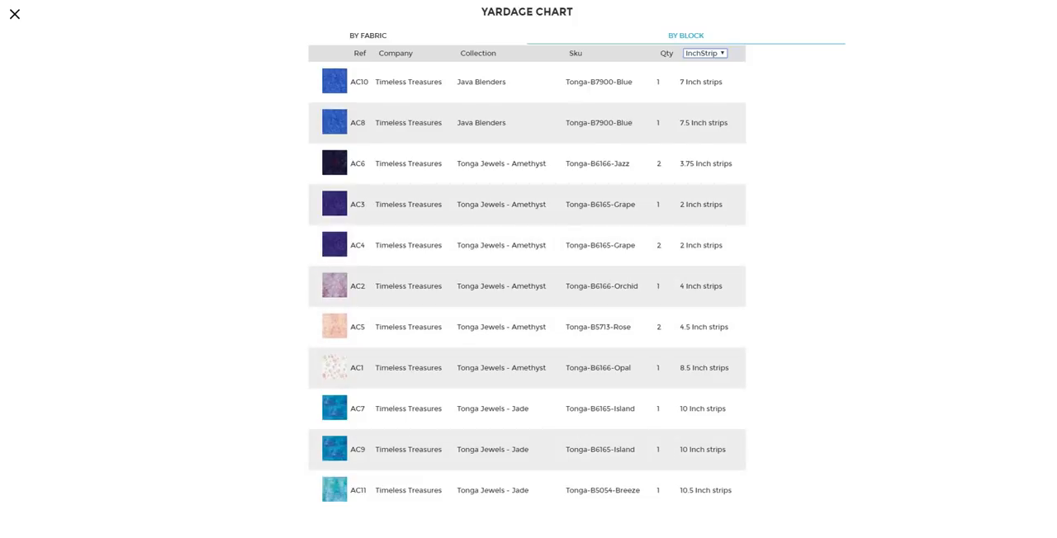
click(15, 16)
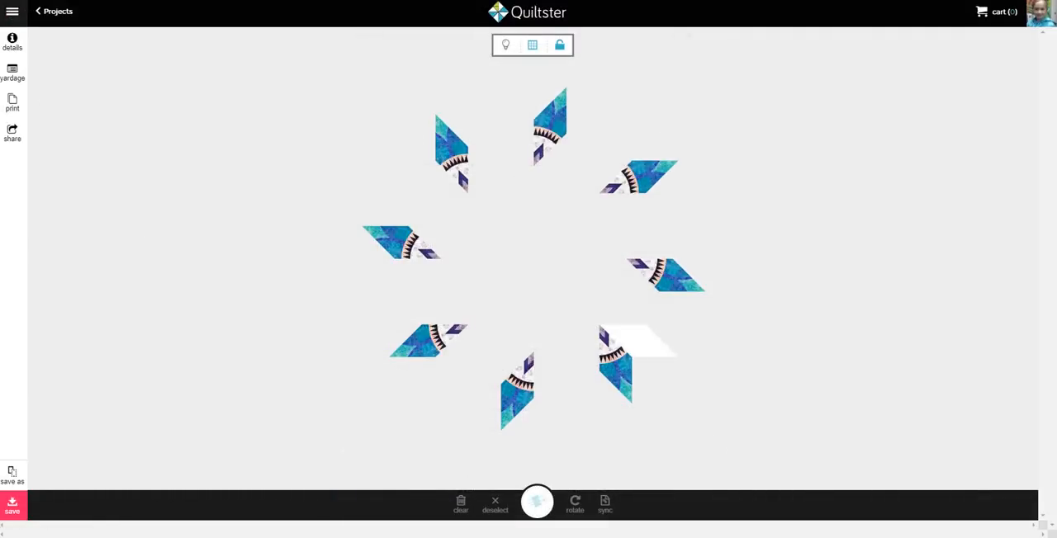
Save the project, return to the projects list and rename it Amethyst deconstructed Book 3
click(13, 506)
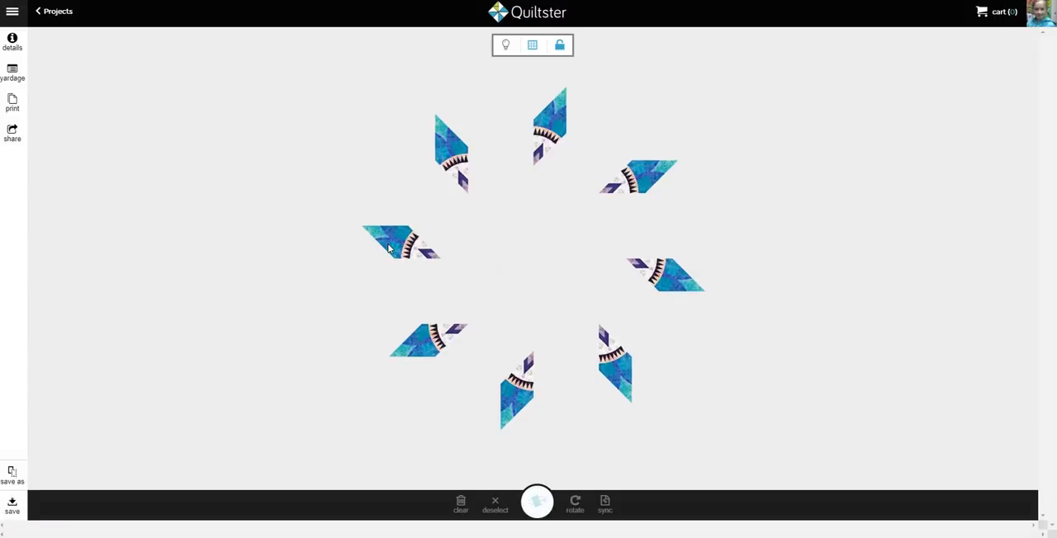
click(55, 12)
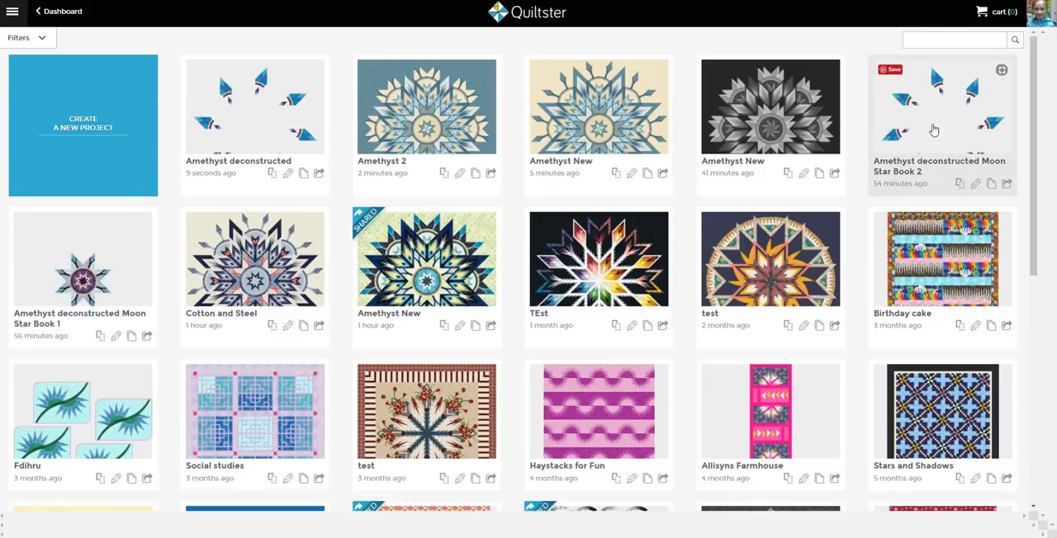
click(288, 174)
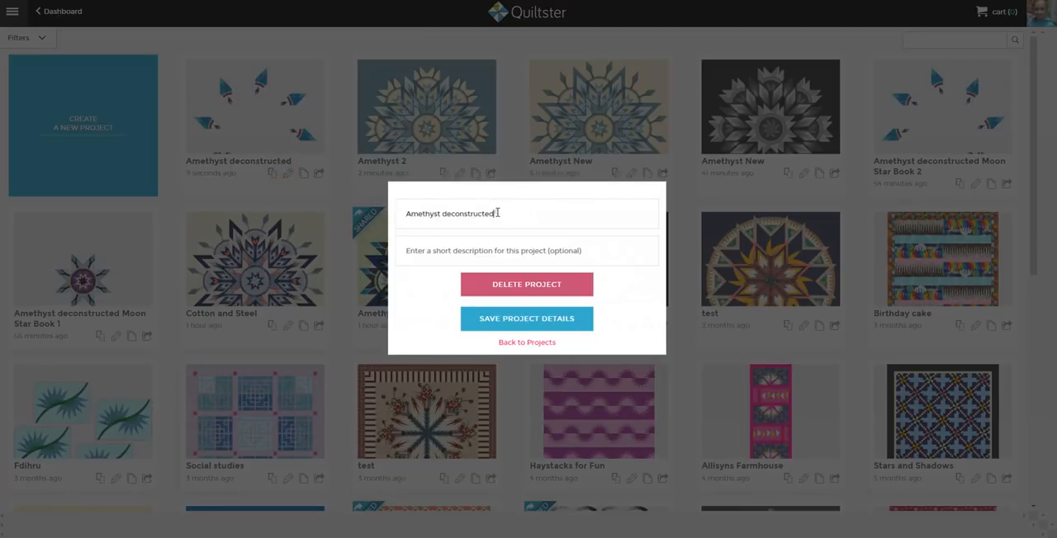
text(Book 3)
click(526, 318)
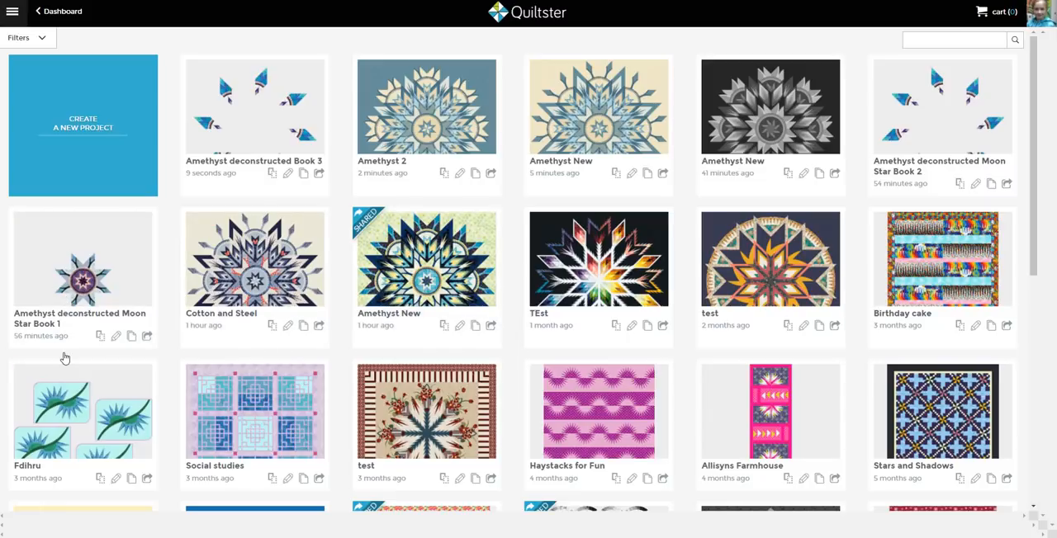
mouse_move(109, 298)
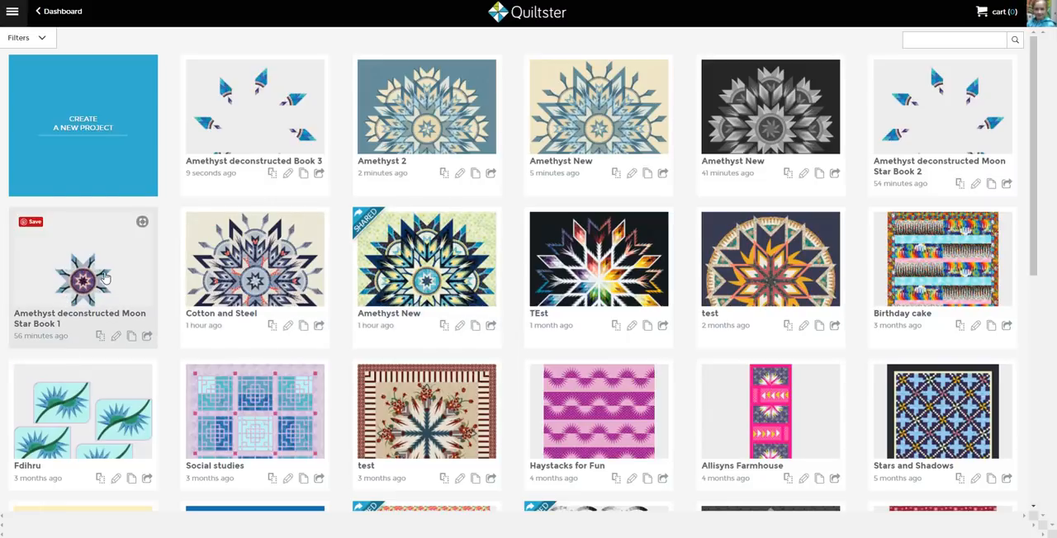